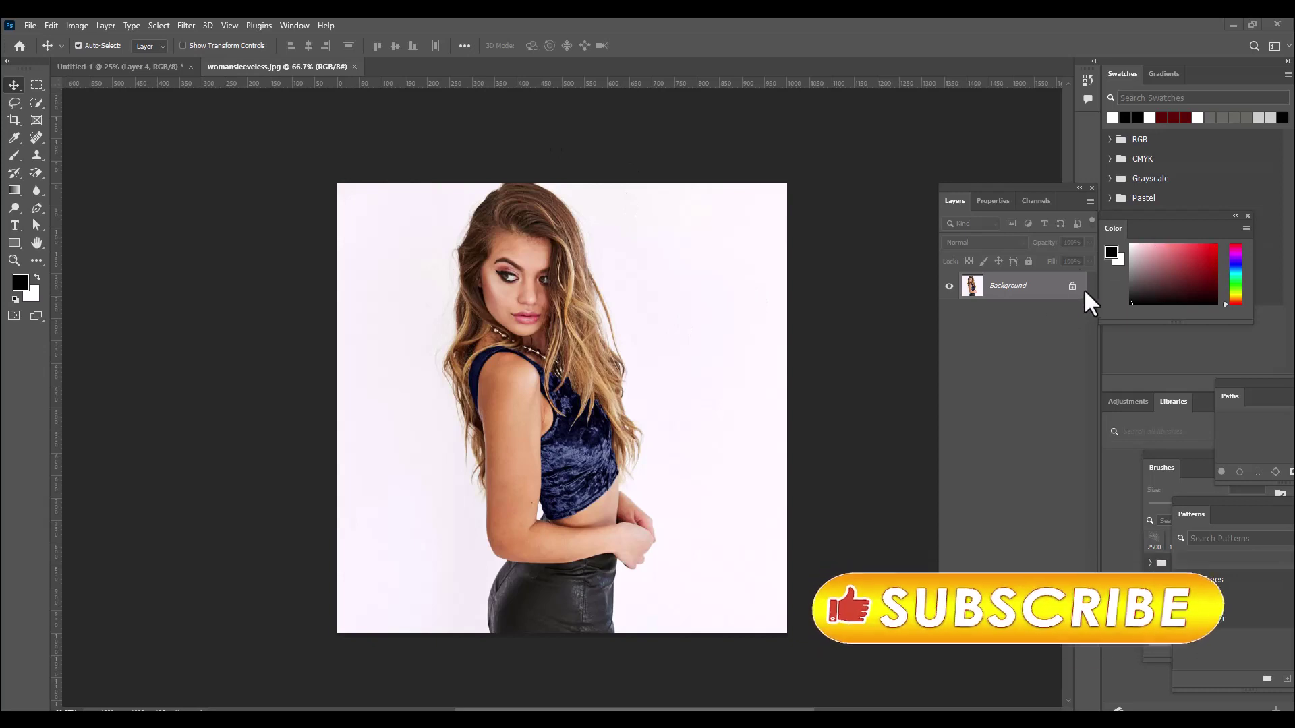
# - Unlock the Background layer of womansleeveless.jpg so it becomes an editable Layer 0
pyautogui.moveTo(961, 196)
pyautogui.mouseDown()
pyautogui.moveTo(906, 198)
pyautogui.moveTo(971, 188)
pyautogui.mouseUp()
pyautogui.click(1017, 289)
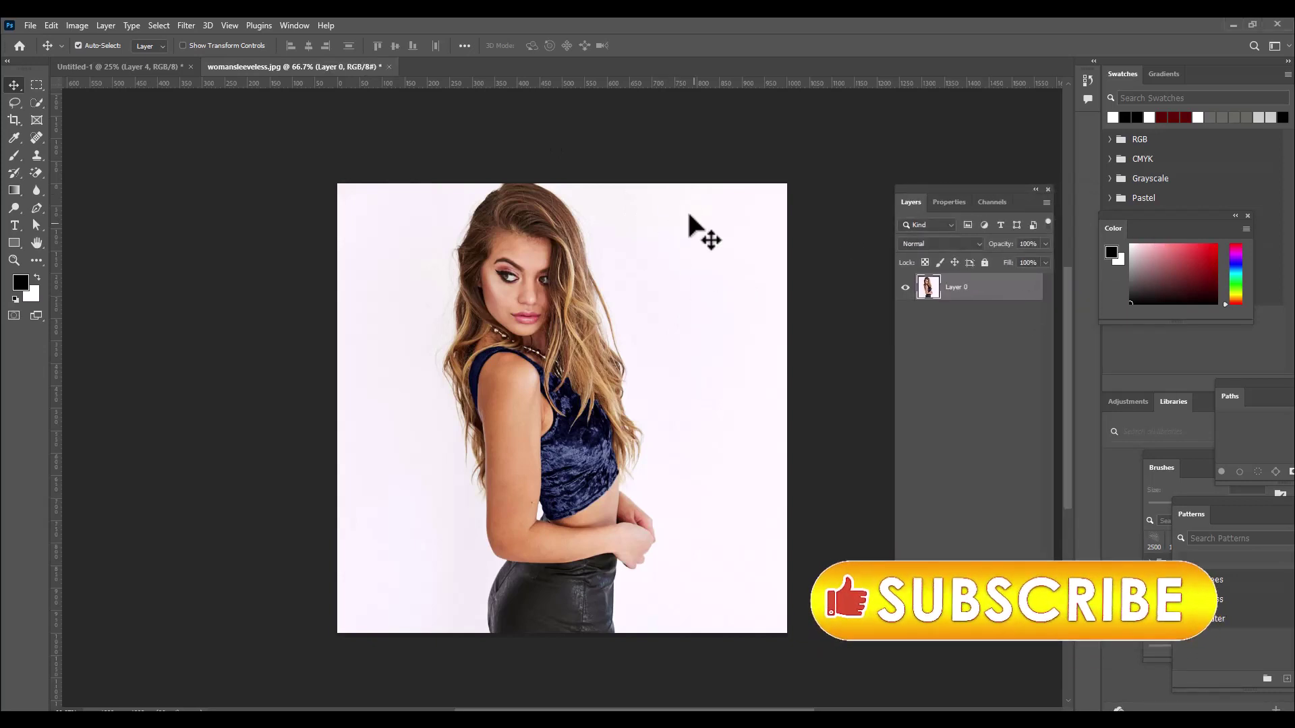
# - With the Magic Eraser Tool, erase the white background on both sides of the woman
pyautogui.rightClick(35, 174)
pyautogui.click(93, 201)
pyautogui.click(383, 229)
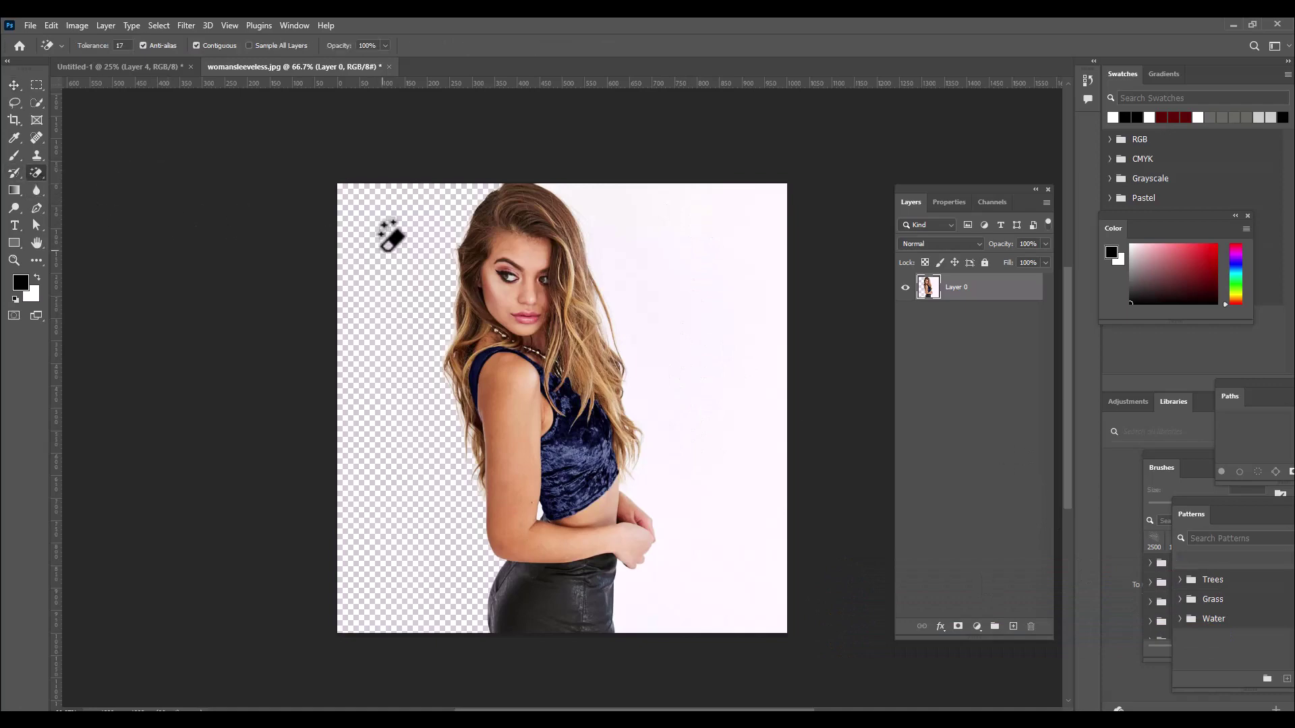
pyautogui.click(659, 273)
# - Zoom in to erase the white gap between her arm and top, then check the hair edges
pyautogui.hotkey('ctrl', '+')
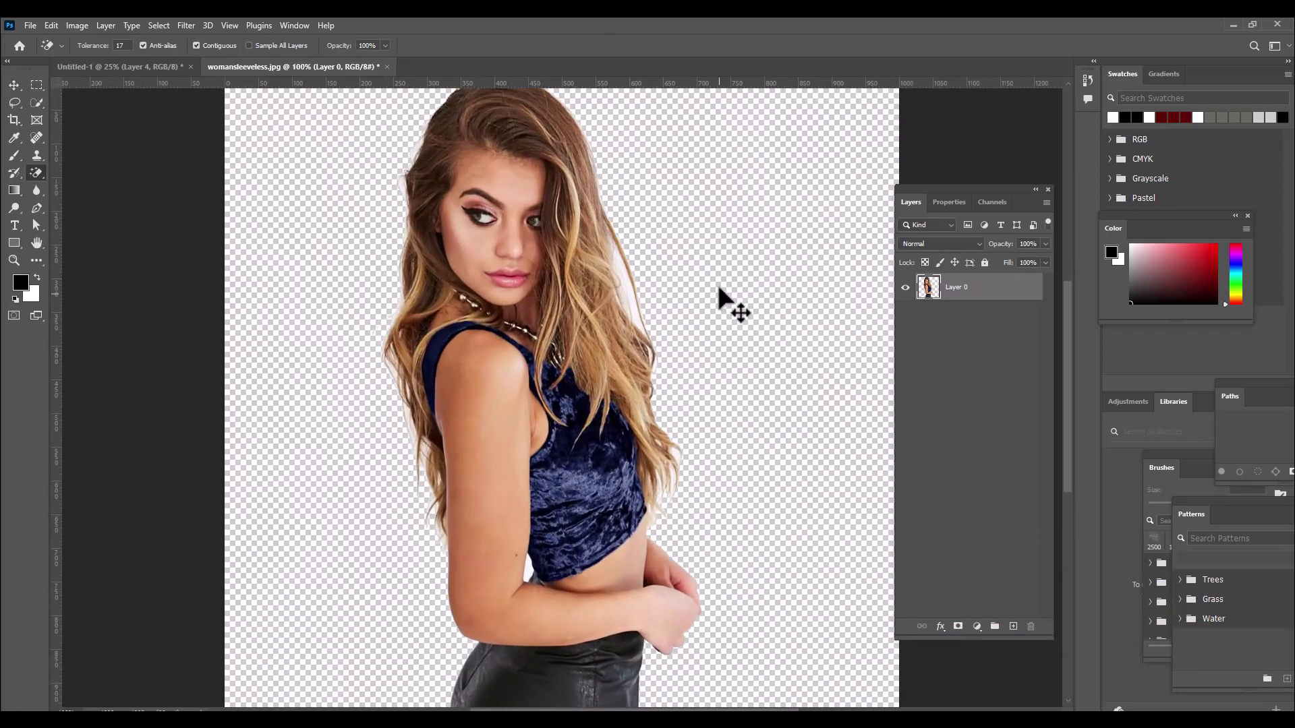
pyautogui.hotkey('ctrl', '+')
pyautogui.scroll(-3, 722, 244)
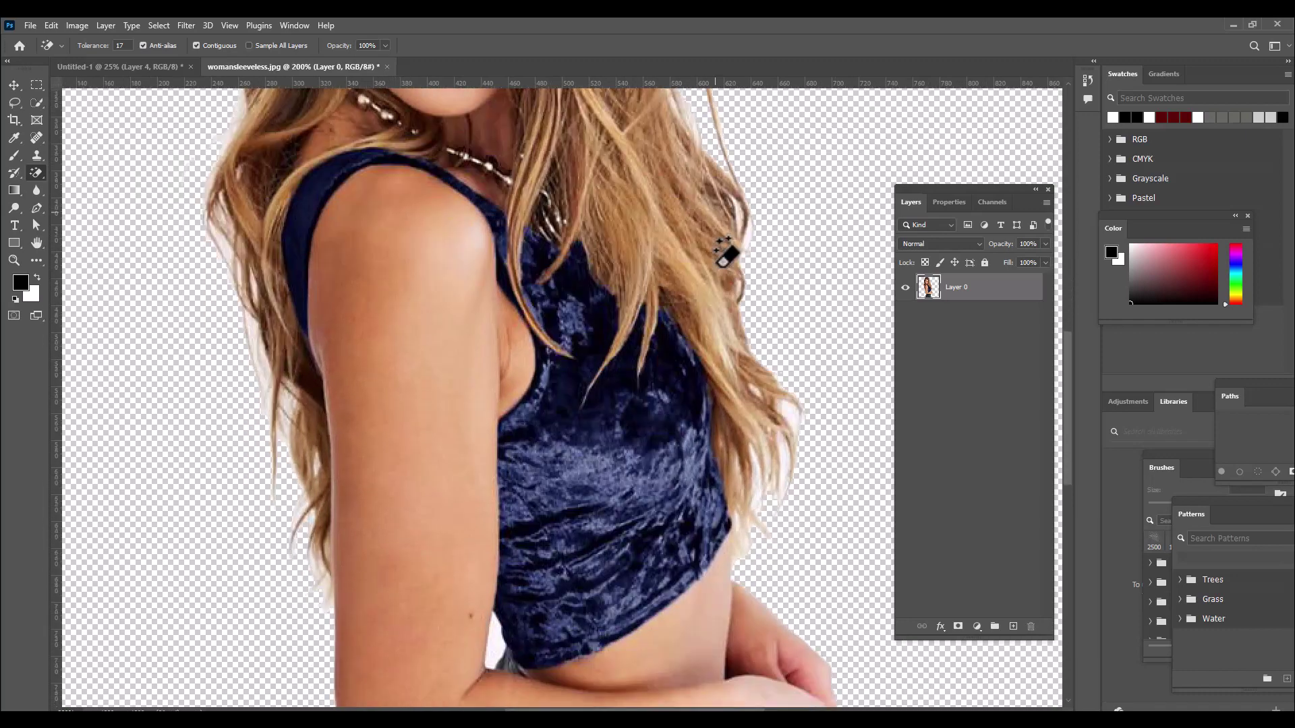
pyautogui.scroll(-3, 722, 252)
pyautogui.click(480, 547)
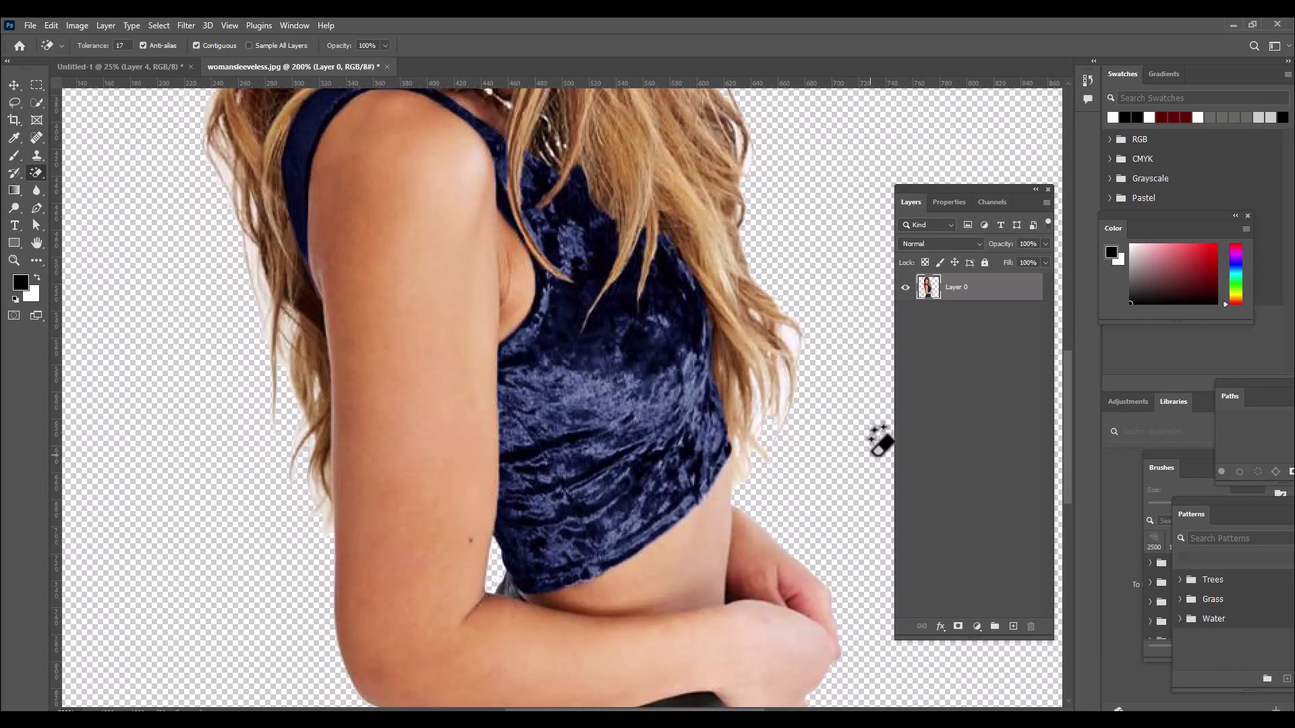
pyautogui.hotkey('ctrl', '-')
pyautogui.hotkey('ctrl', '-')
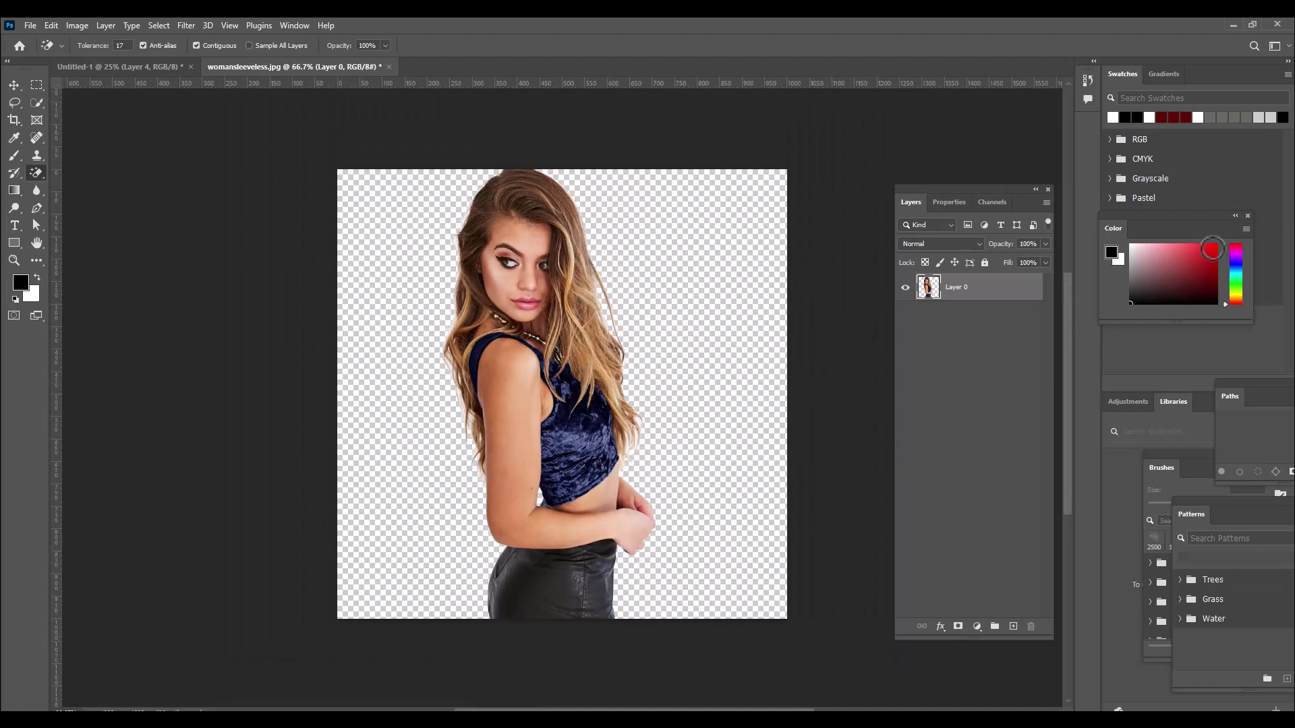
pyautogui.scroll(1, 749, 263)
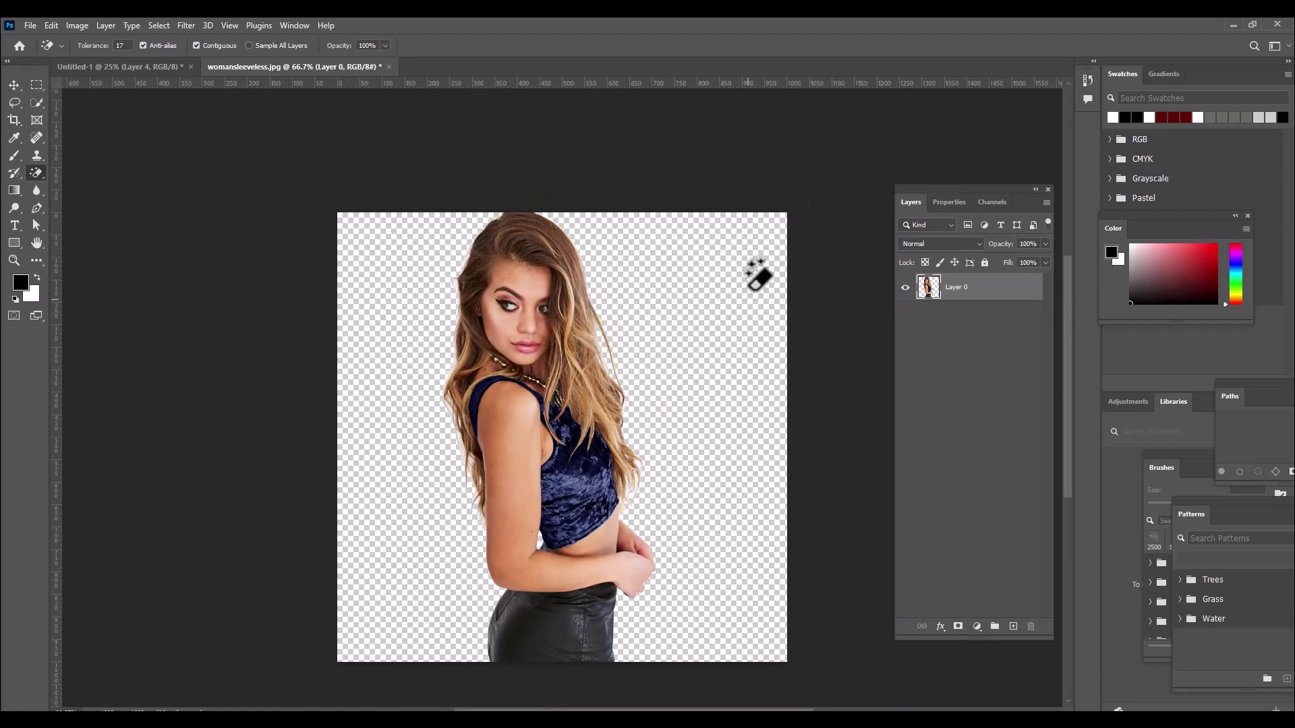
pyautogui.scroll(2, 759, 276)
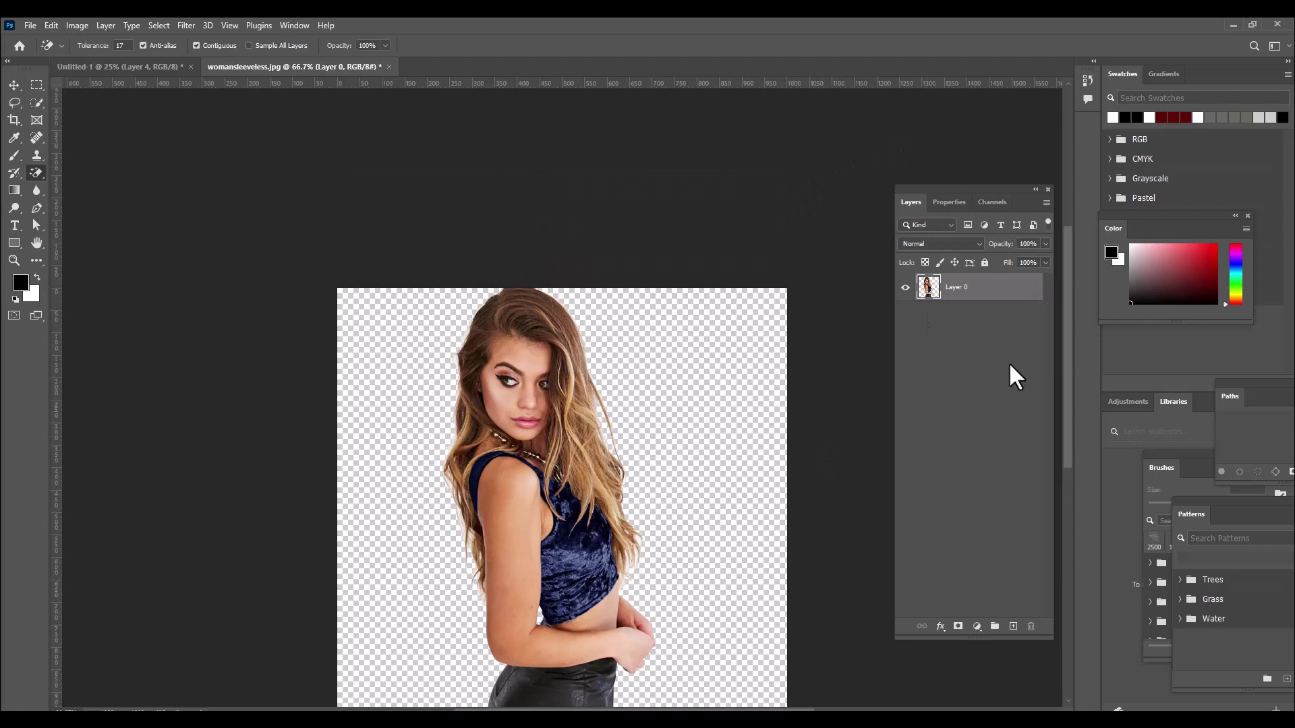
pyautogui.hotkey('ctrl', '+')
pyautogui.hotkey('ctrl', '+')
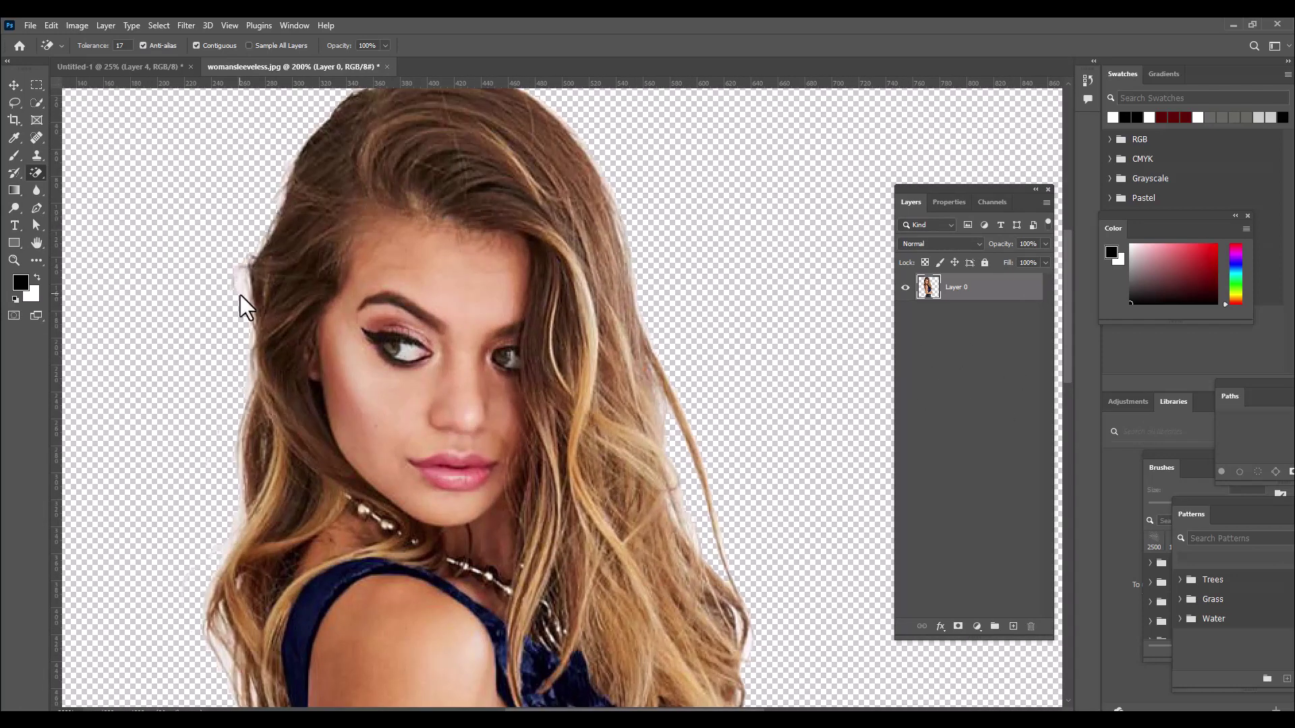
pyautogui.hotkey('ctrl', '-')
pyautogui.hotkey('ctrl', '-')
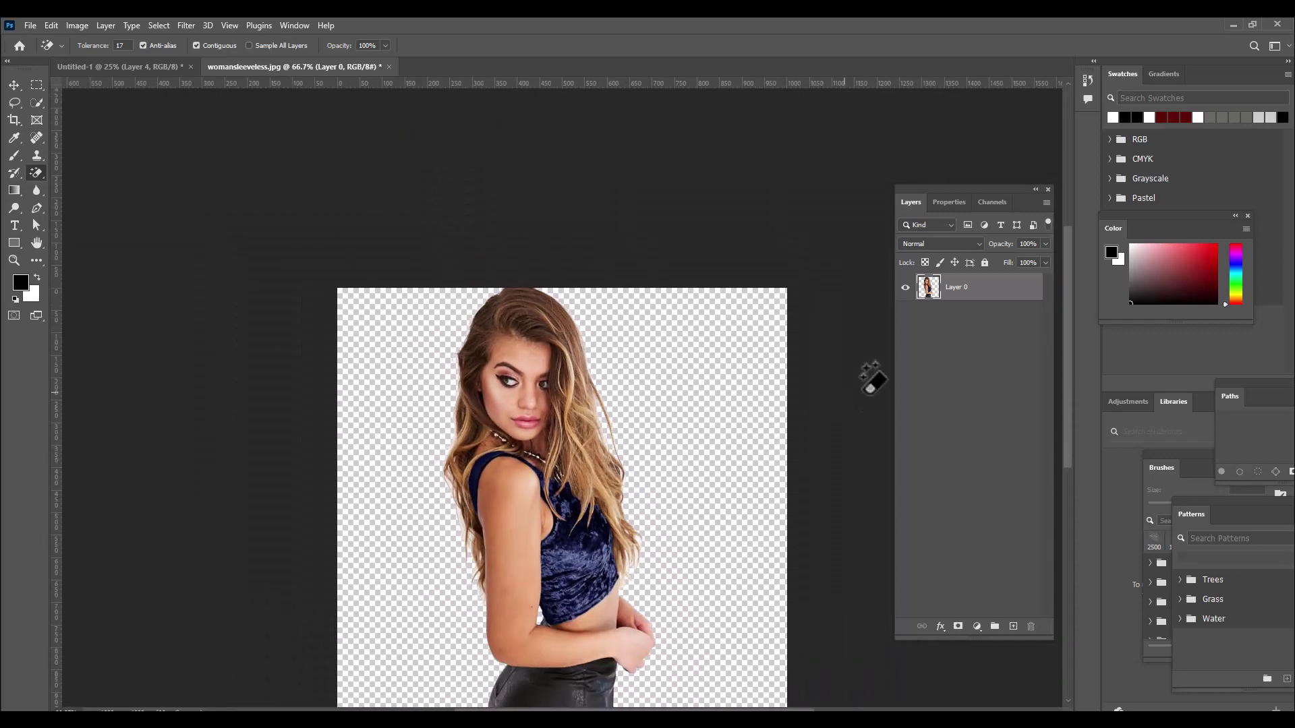
pyautogui.scroll(-2, 839, 327)
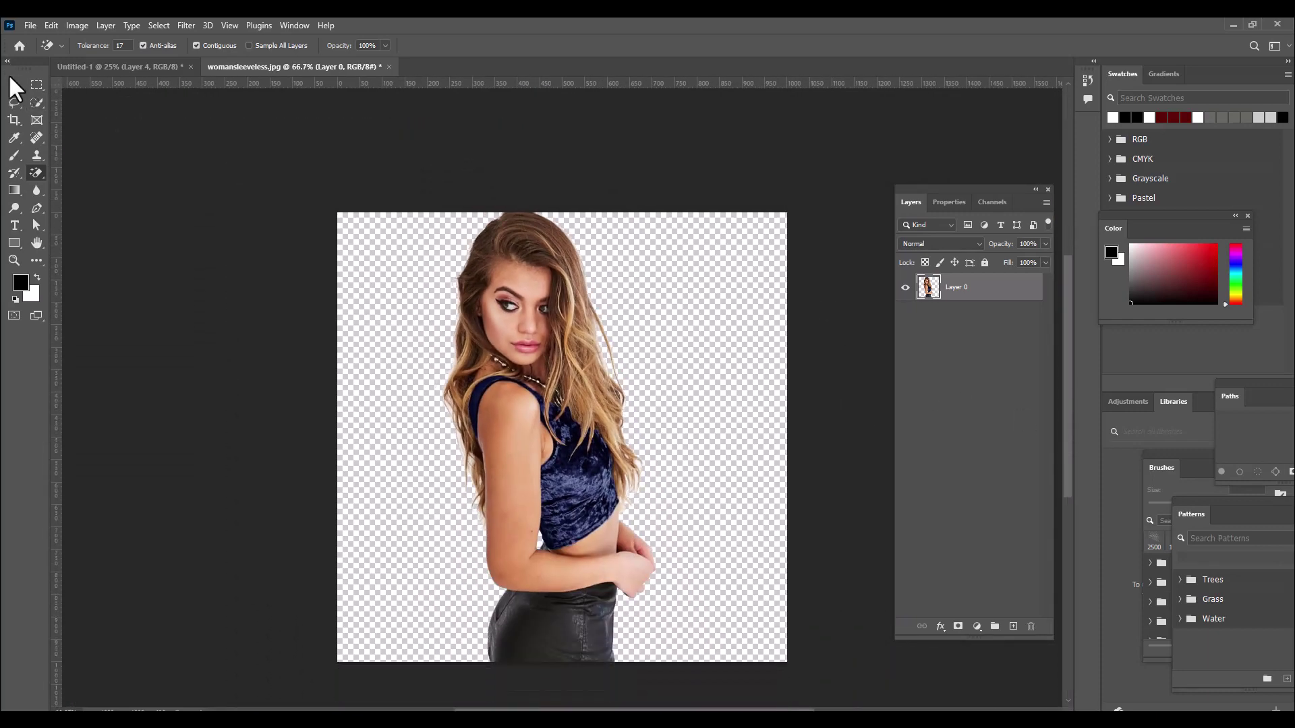
# - Duplicate Layer 0 and desaturate Layer 0 copy to black and white
pyautogui.click(12, 82)
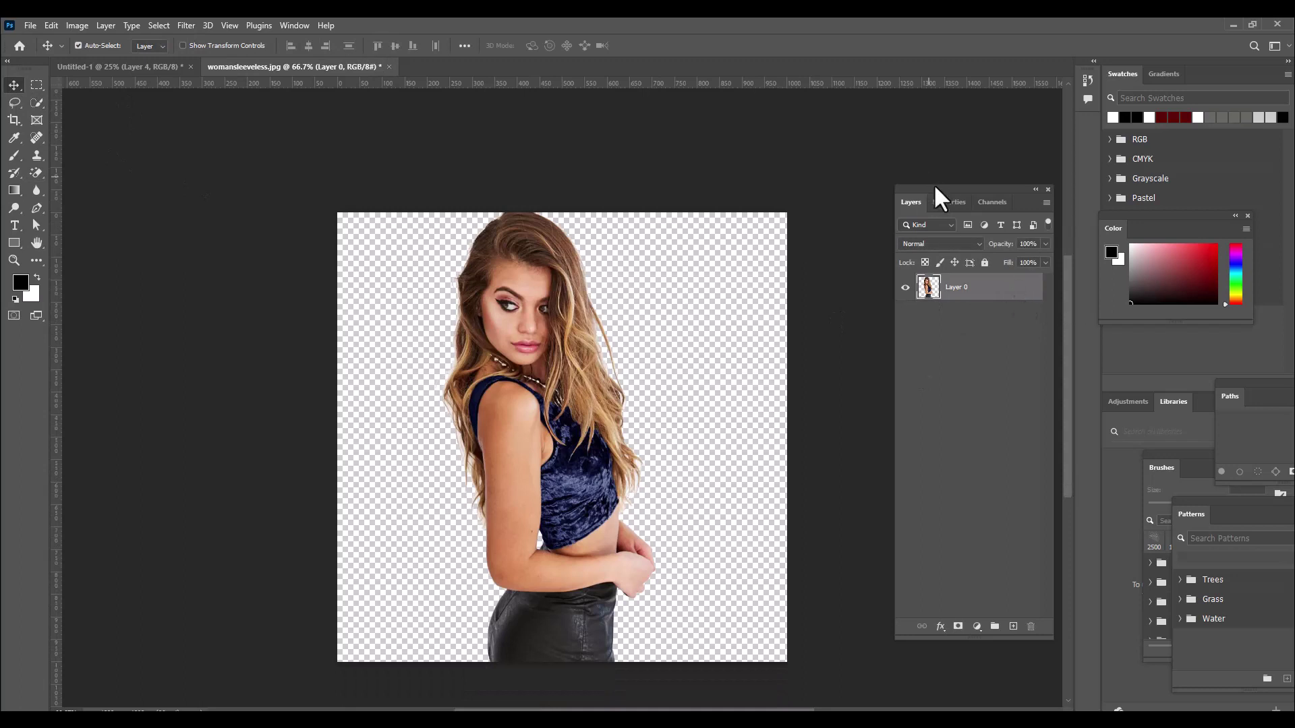
pyautogui.moveTo(936, 188); pyautogui.dragTo(899, 173)
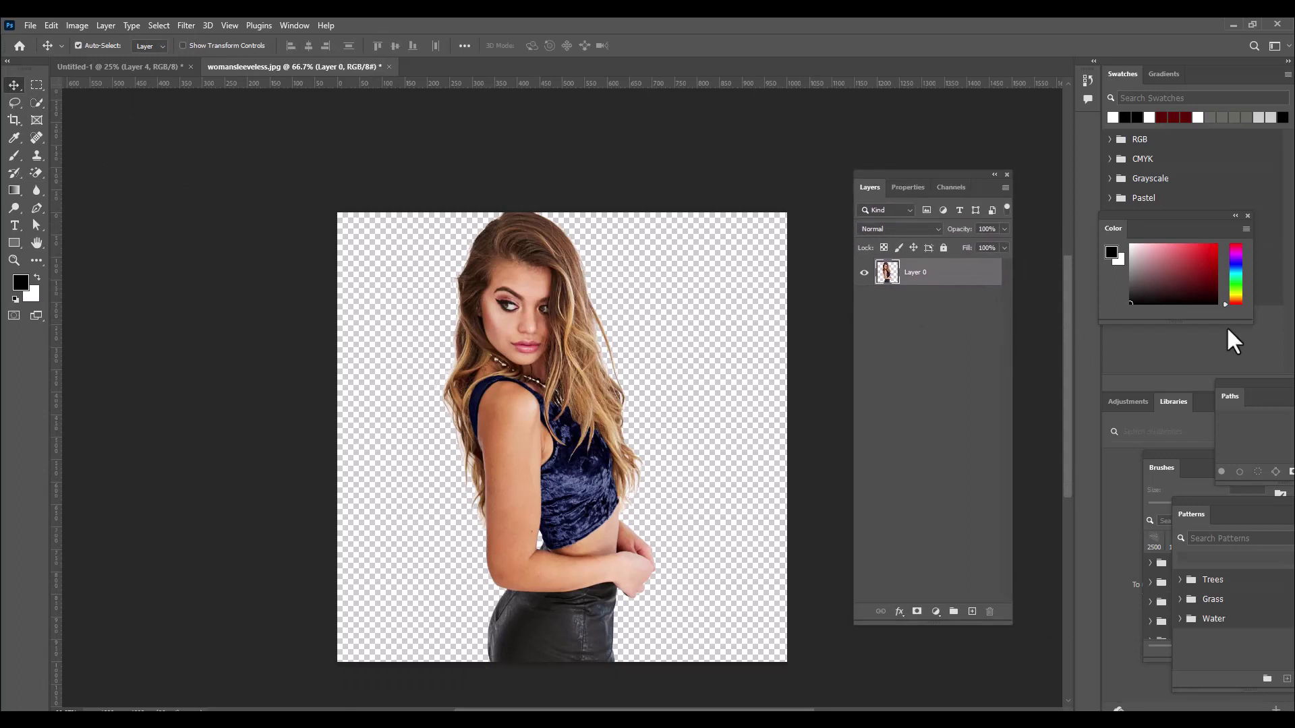
pyautogui.hotkey('ctrl', 'j')
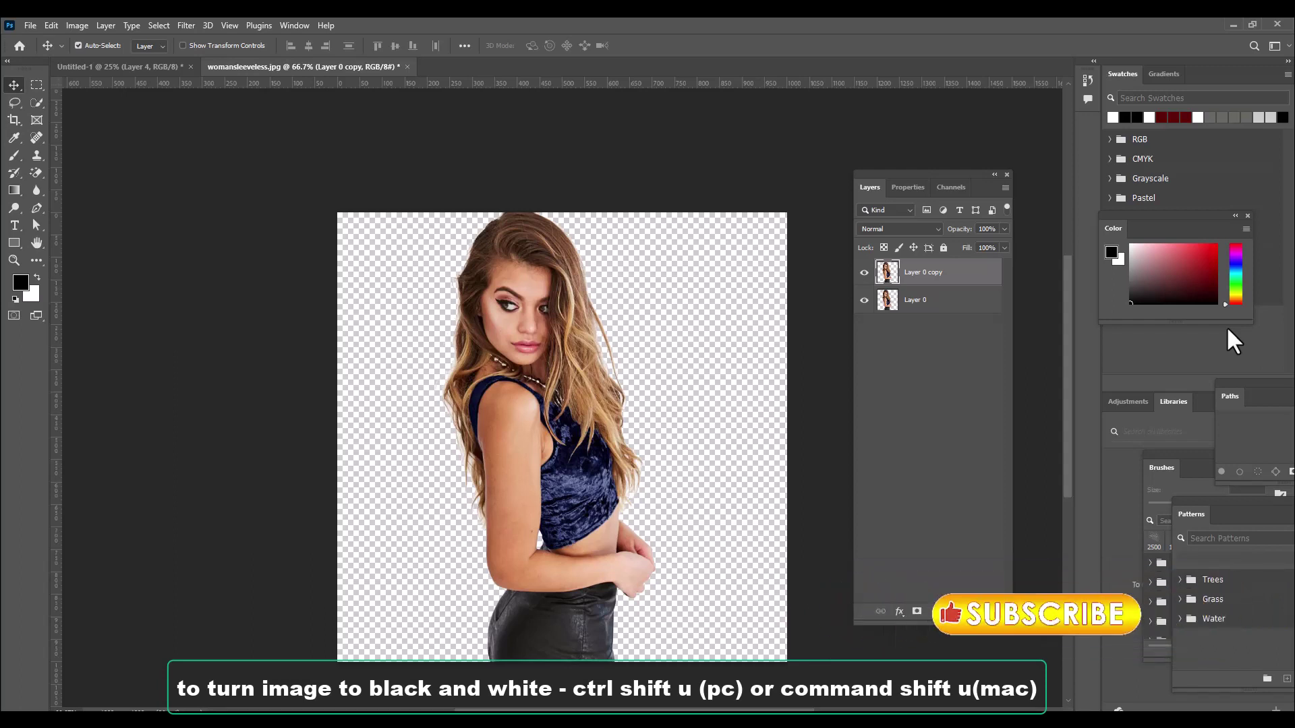
pyautogui.hotkey('ctrl', 'shift', 'u')
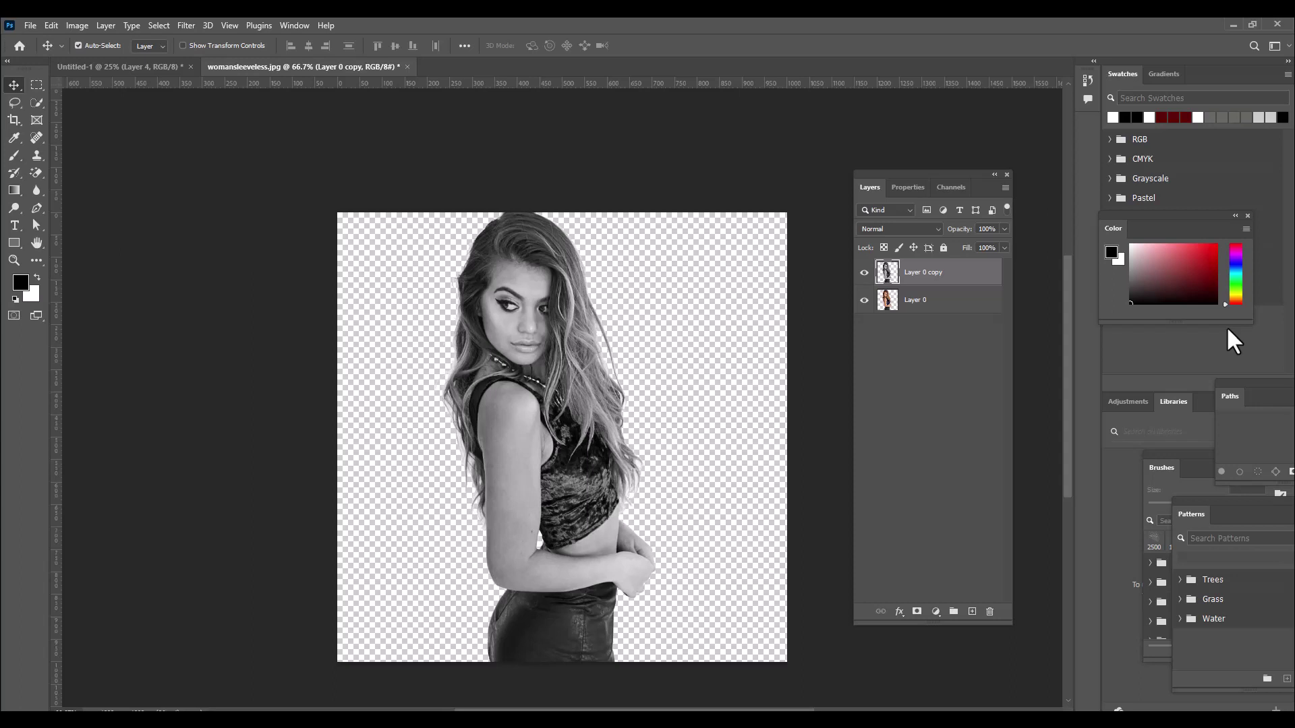
# - Apply Levels to Layer 0 copy with input levels 73, 1 and 212
pyautogui.hotkey('ctrl', 'l')
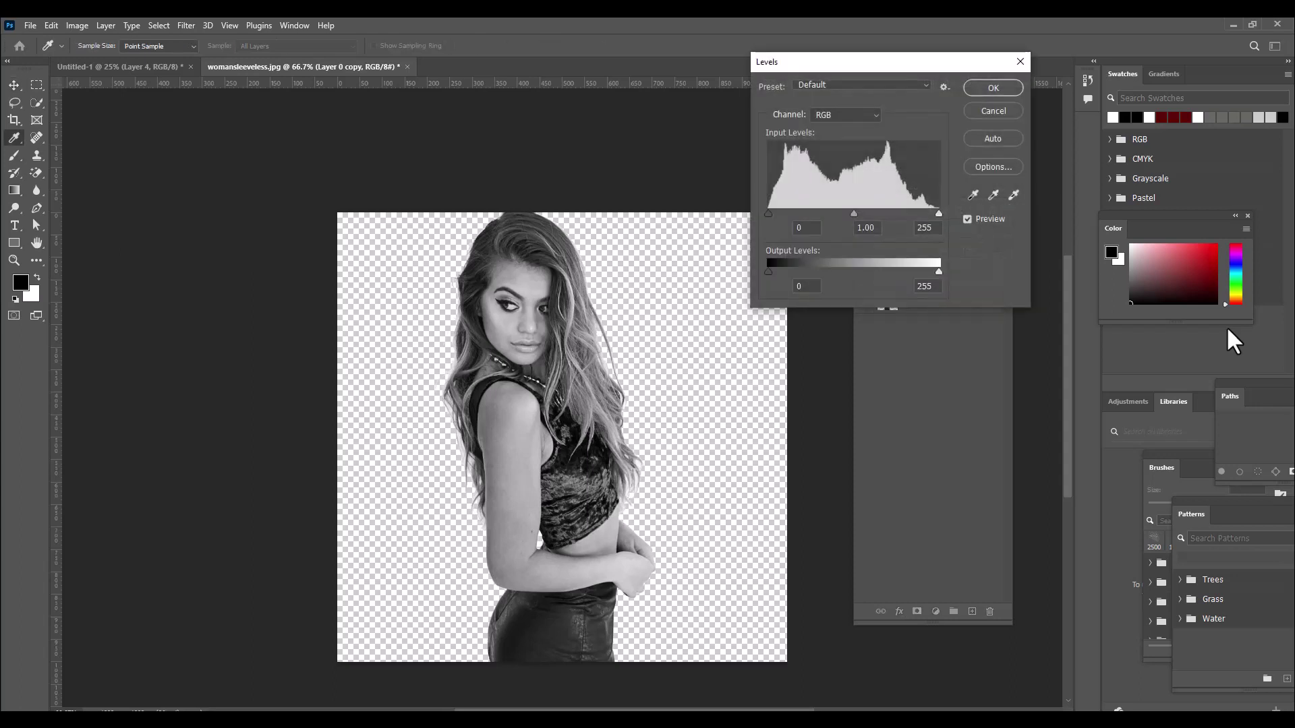
pyautogui.moveTo(848, 59); pyautogui.dragTo(755, 128)
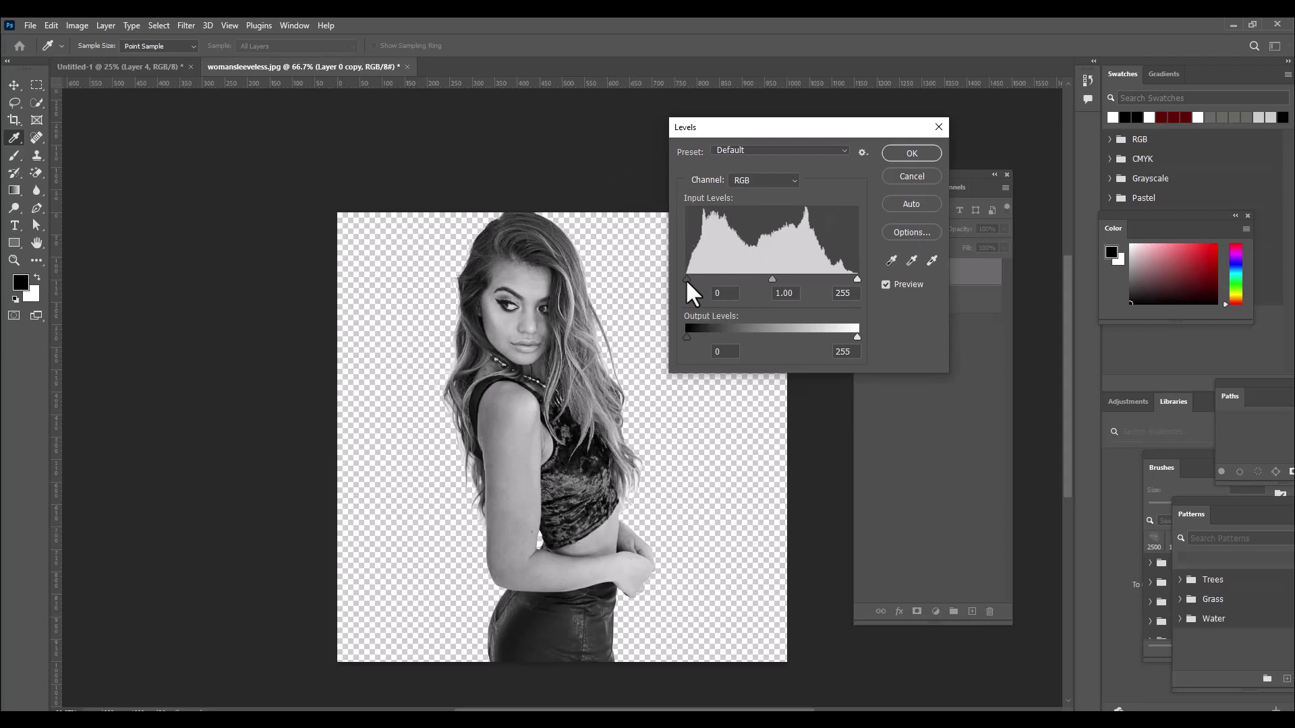
pyautogui.moveTo(687, 278); pyautogui.dragTo(719, 278)
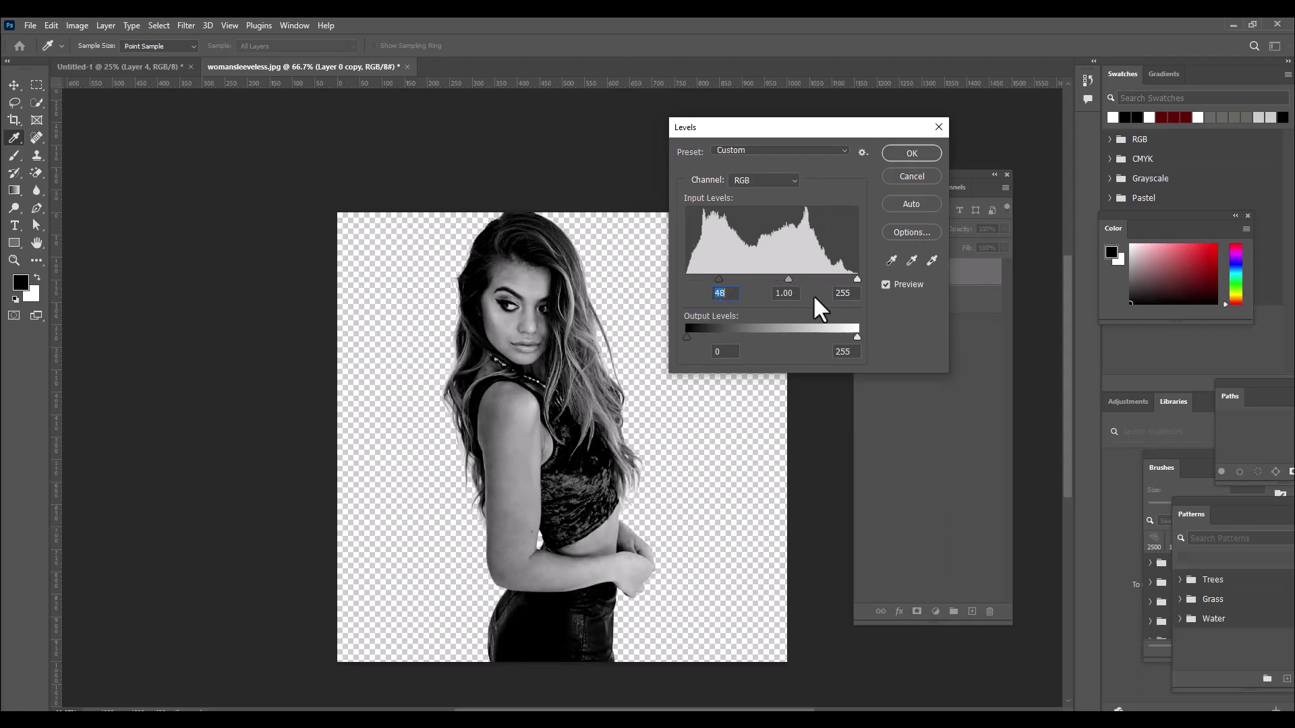
pyautogui.moveTo(856, 279); pyautogui.dragTo(830, 279)
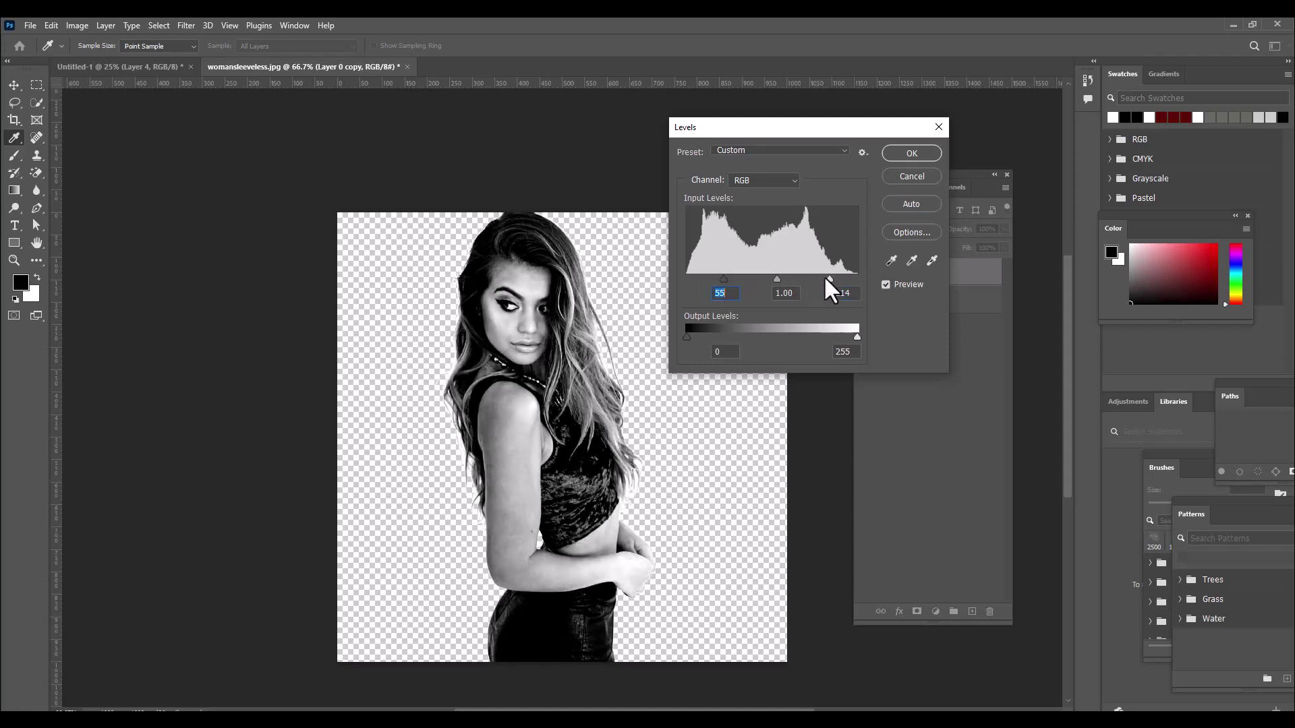
pyautogui.moveTo(831, 279); pyautogui.dragTo(826, 277)
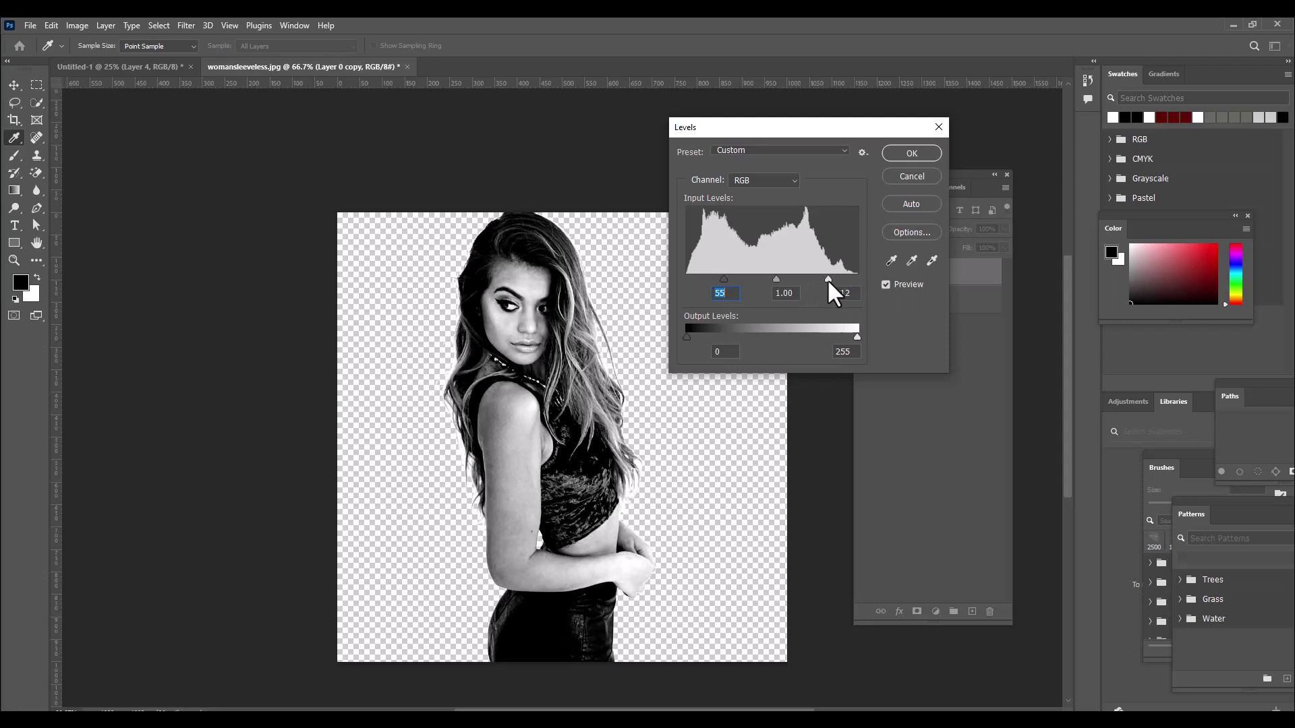
pyautogui.click(774, 277)
pyautogui.moveTo(728, 277); pyautogui.dragTo(733, 278)
pyautogui.click(734, 276)
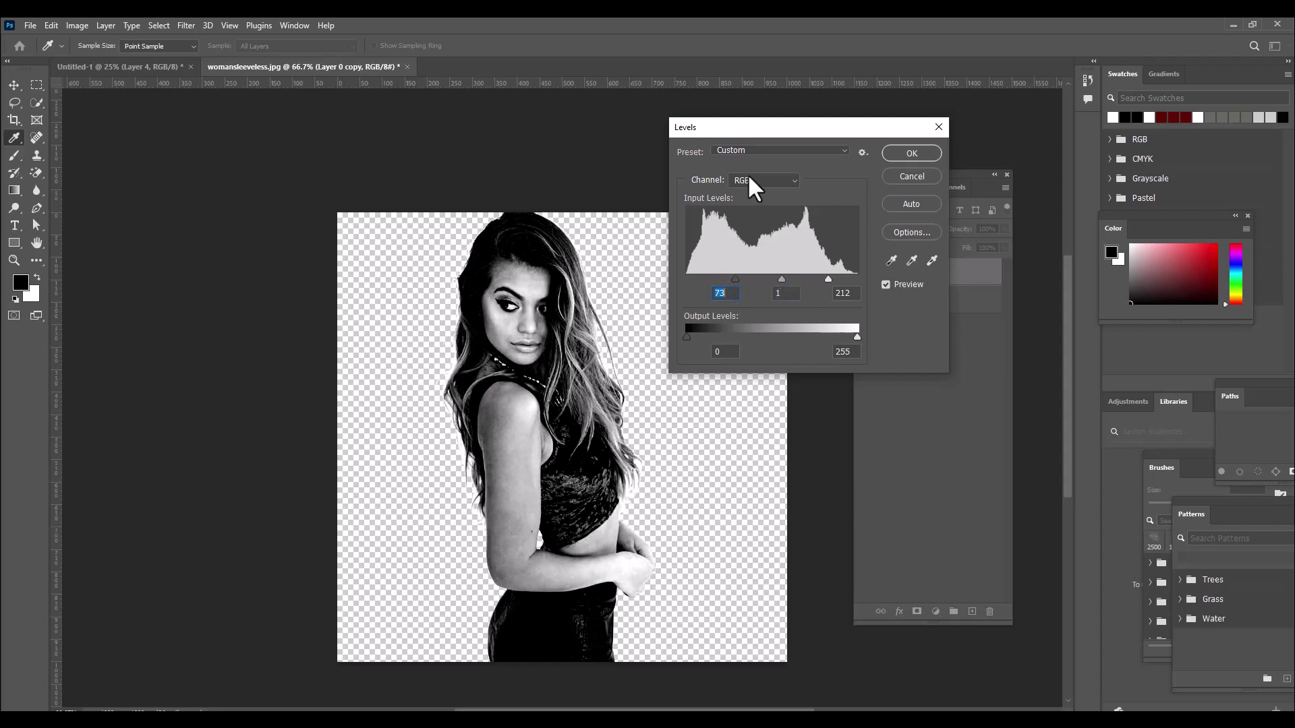
pyautogui.click(884, 153)
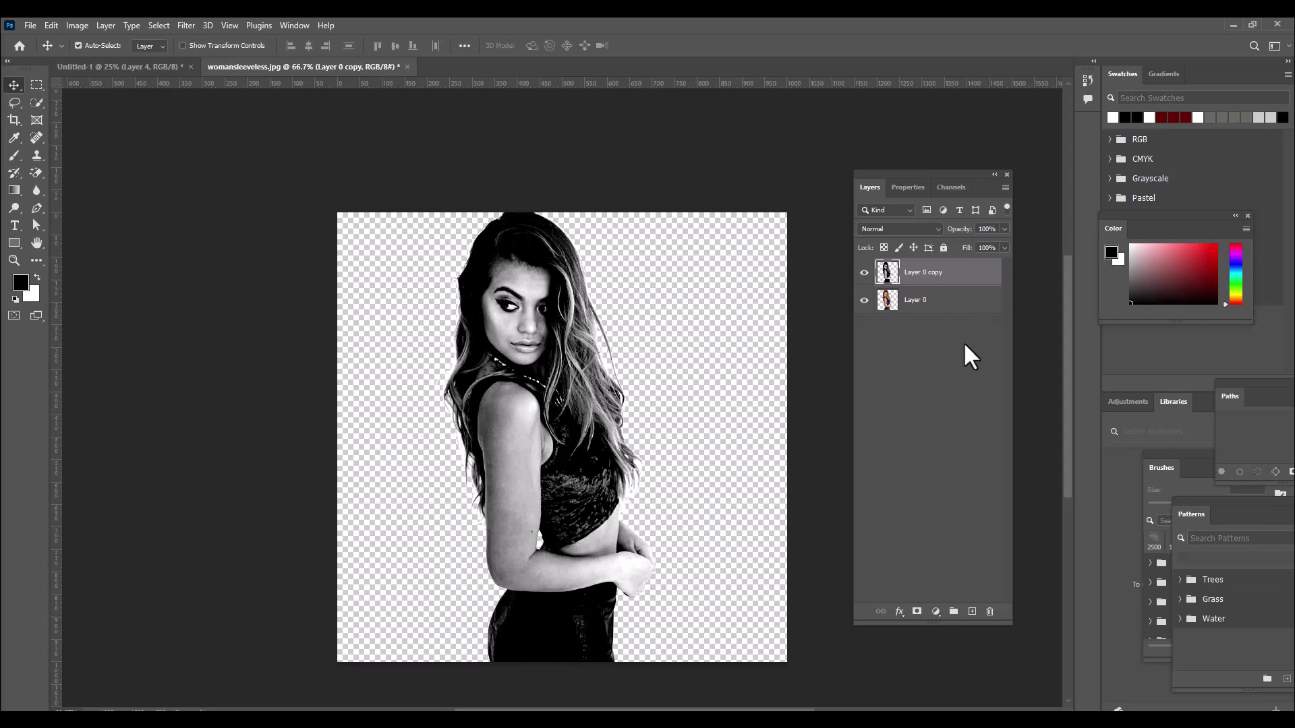
# - Save the photo to the Desktop as girlblackandwhite.psd, then delete the Layer 0 copy layer
pyautogui.click(29, 25)
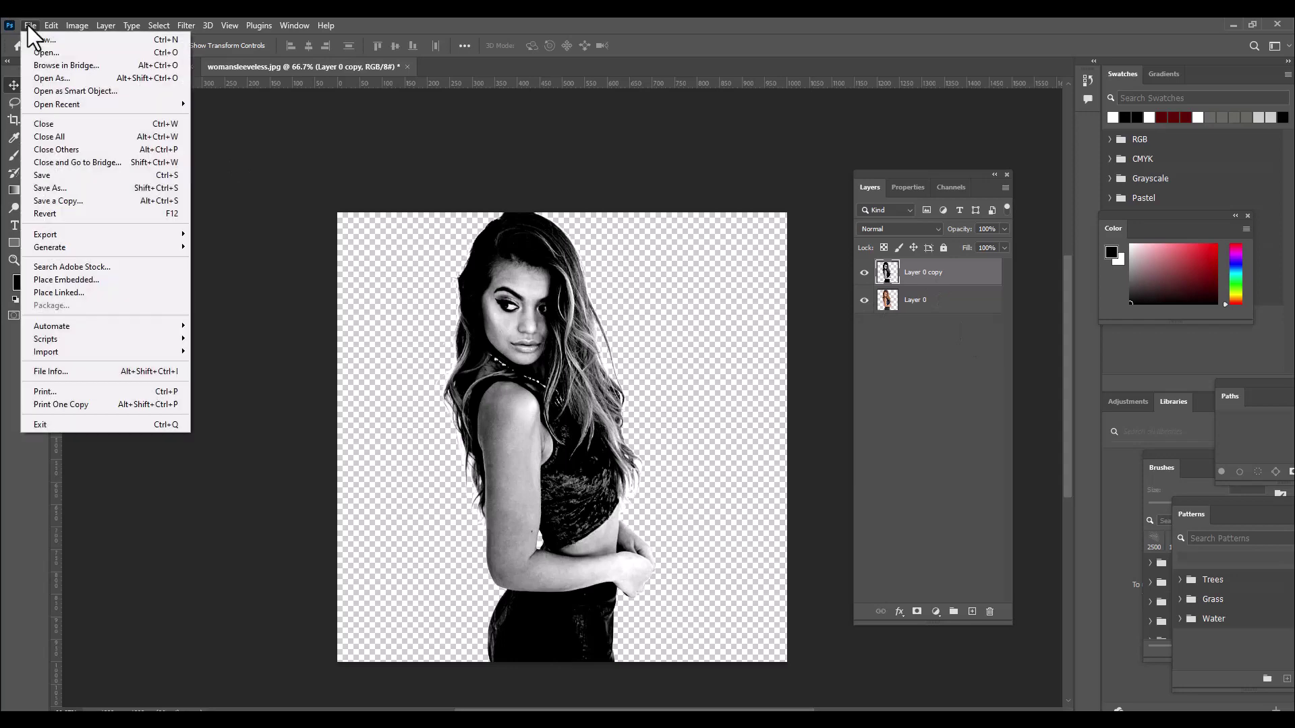
pyautogui.click(70, 188)
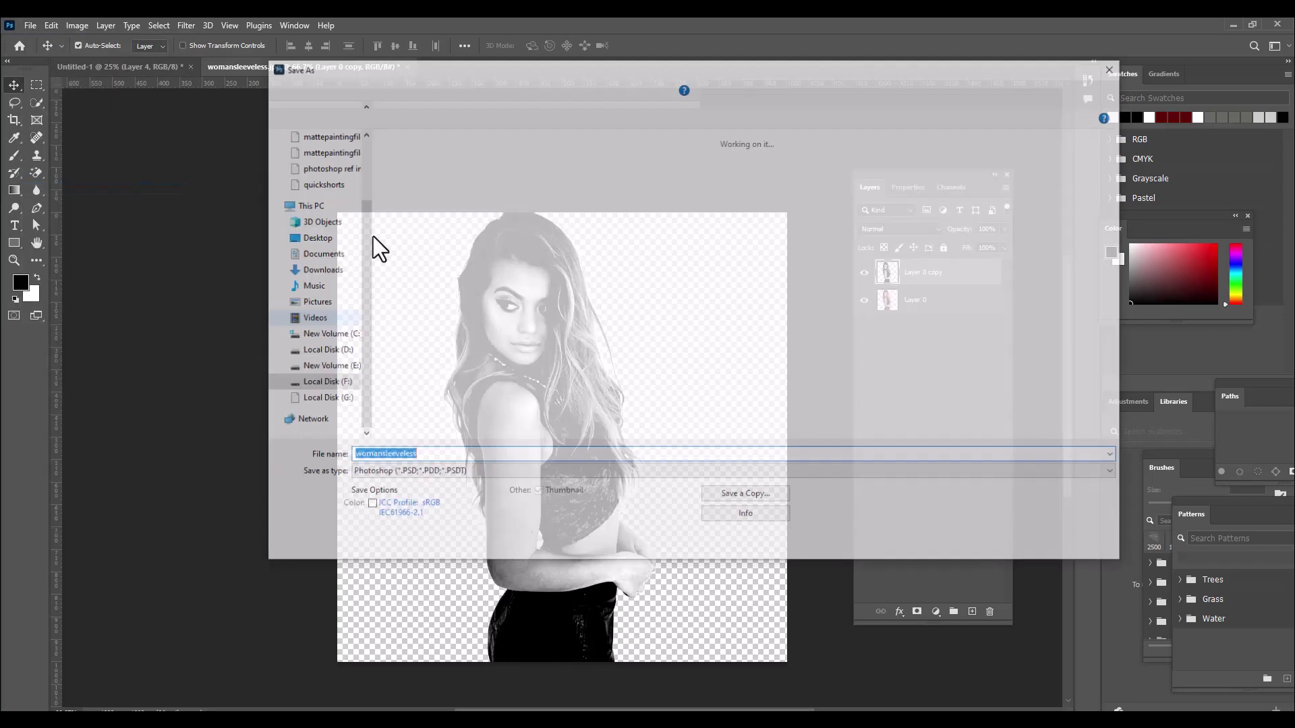
pyautogui.scroll(2, 352, 236)
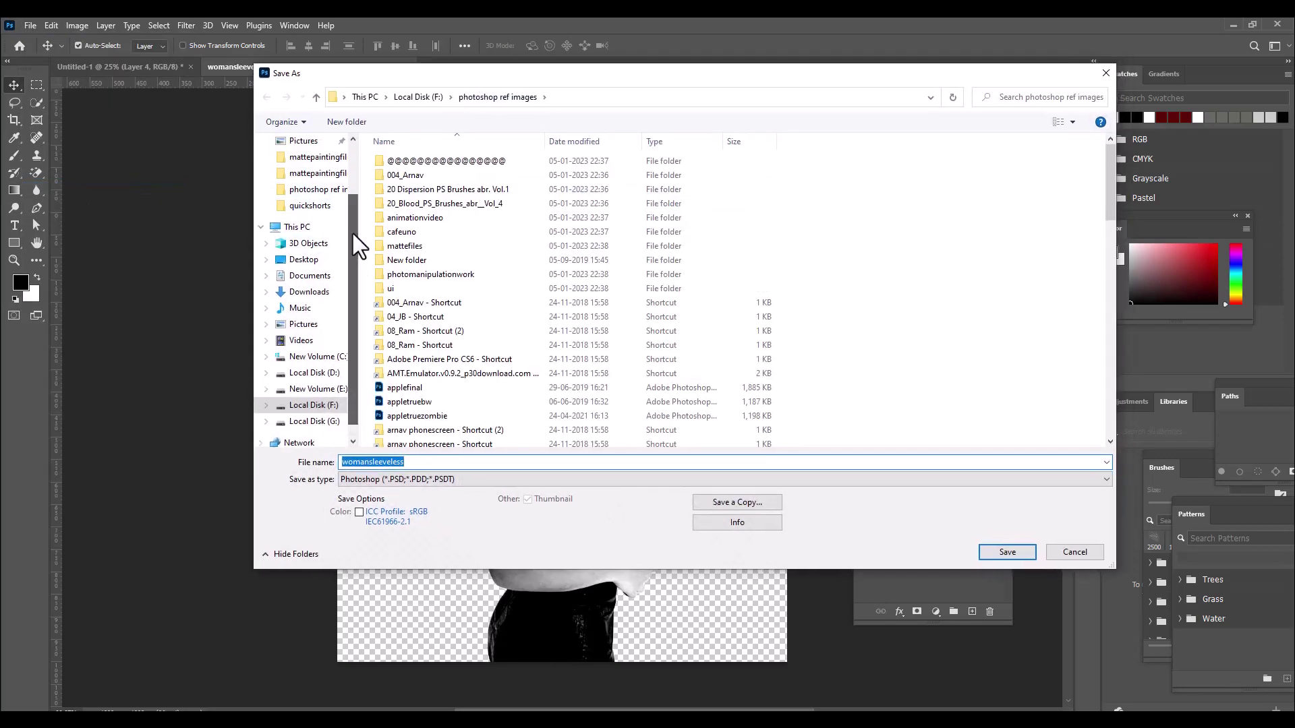
pyautogui.click(305, 168)
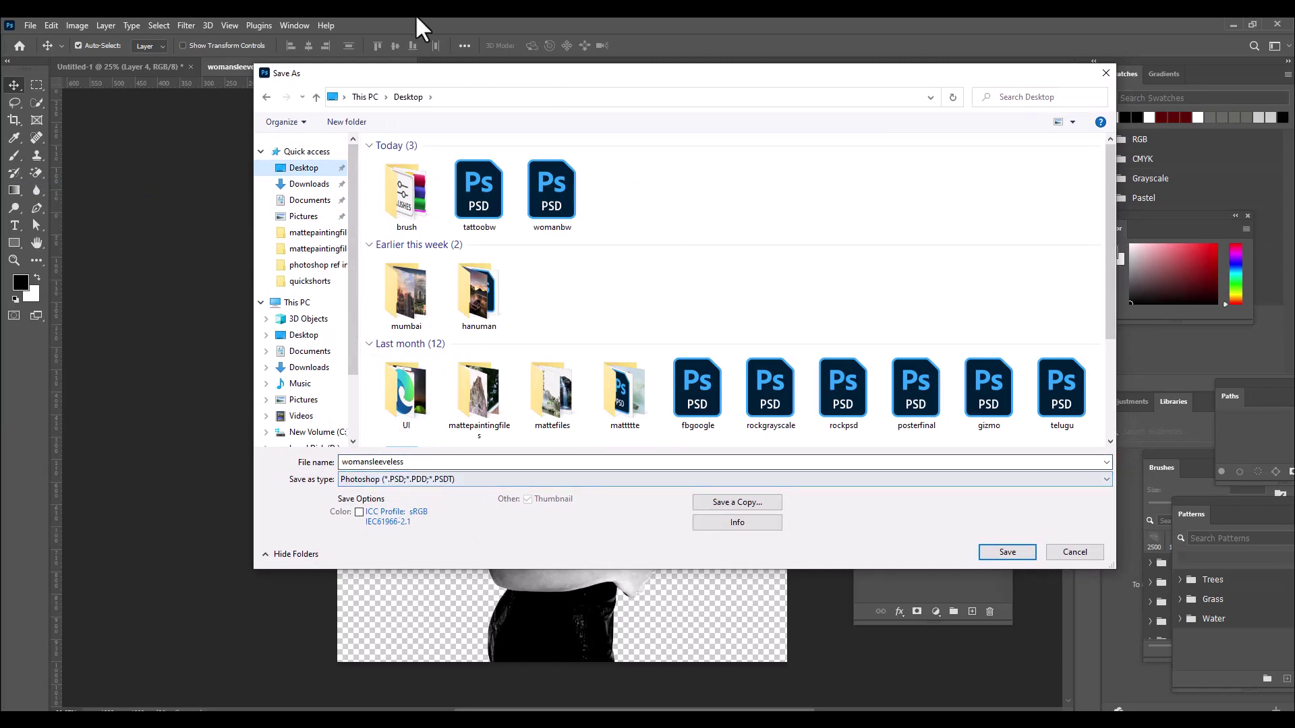
pyautogui.moveTo(402, 76); pyautogui.dragTo(439, 76)
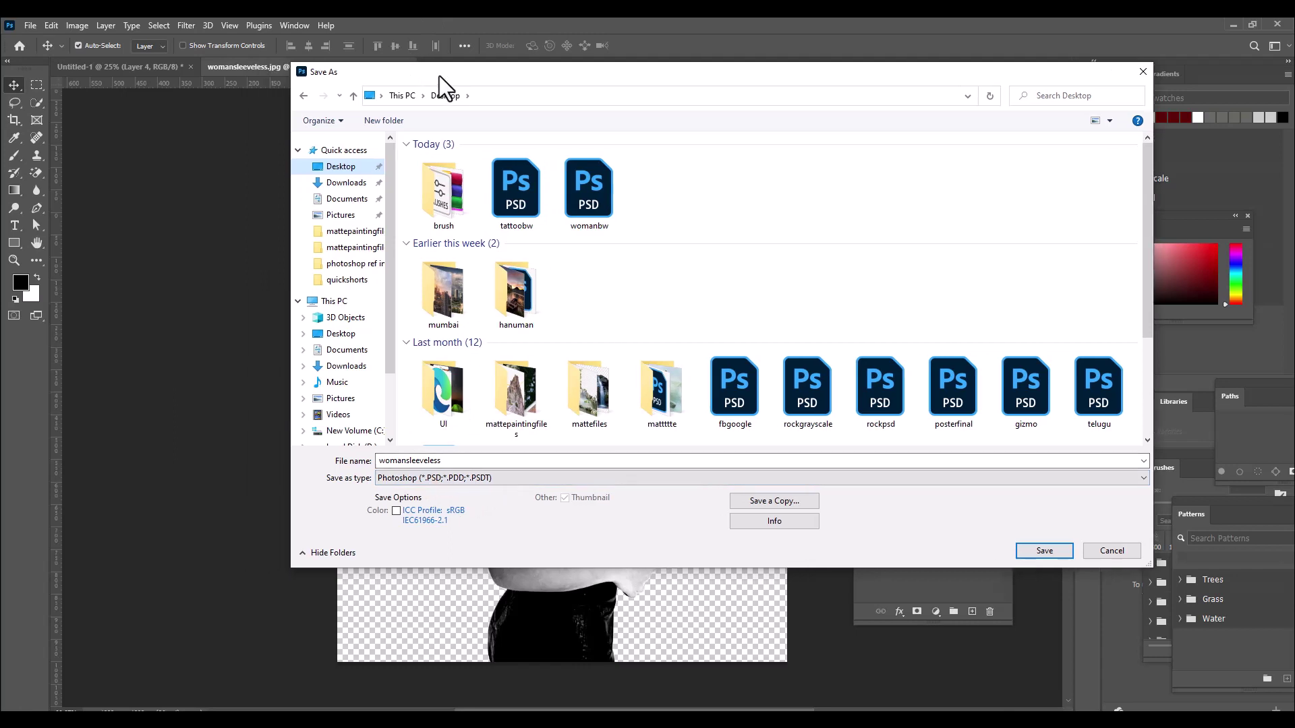
pyautogui.doubleClick(466, 460)
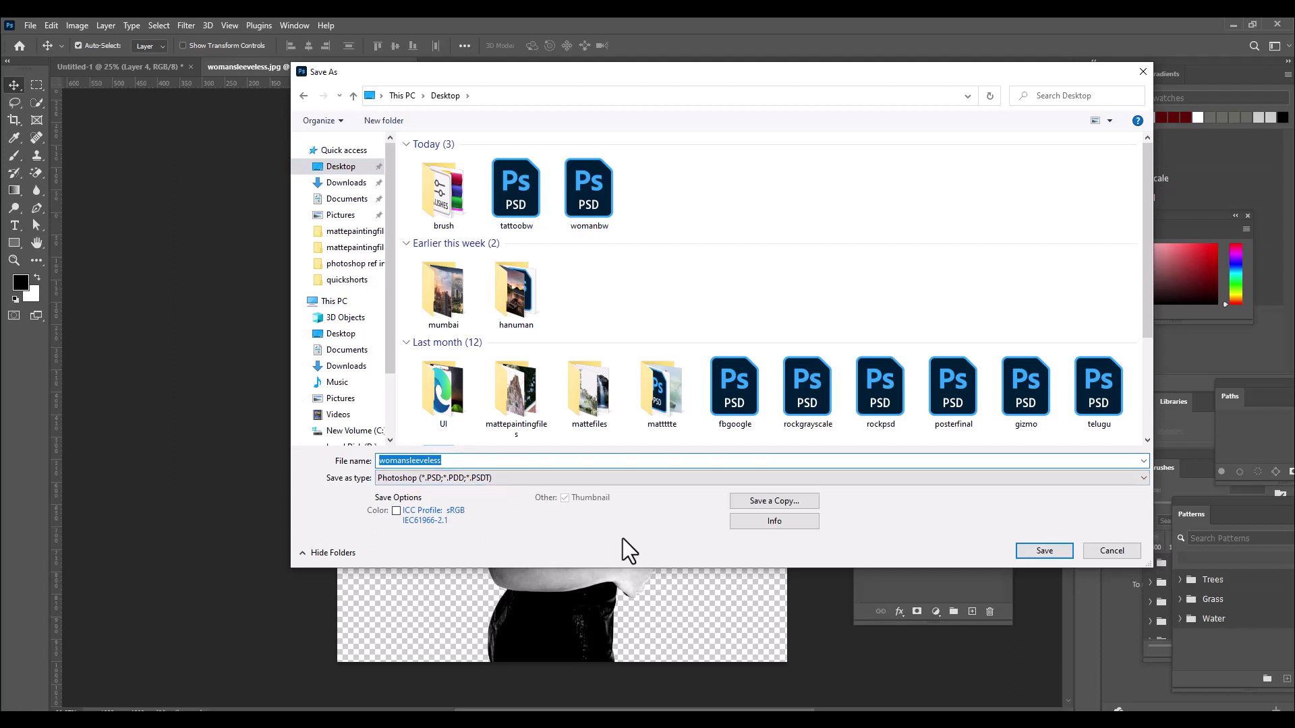
pyautogui.write('girlblackandwhite')
pyautogui.moveTo(753, 72); pyautogui.dragTo(666, 73)
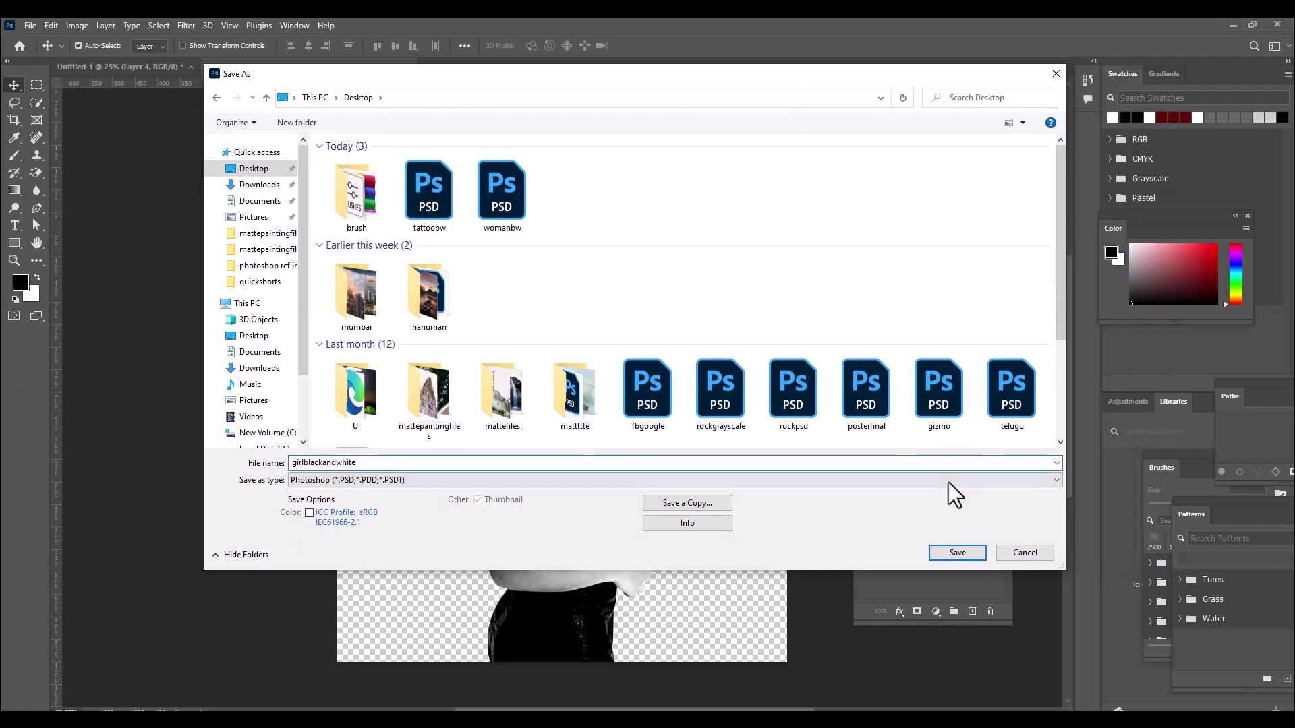
pyautogui.click(957, 553)
pyautogui.click(750, 205)
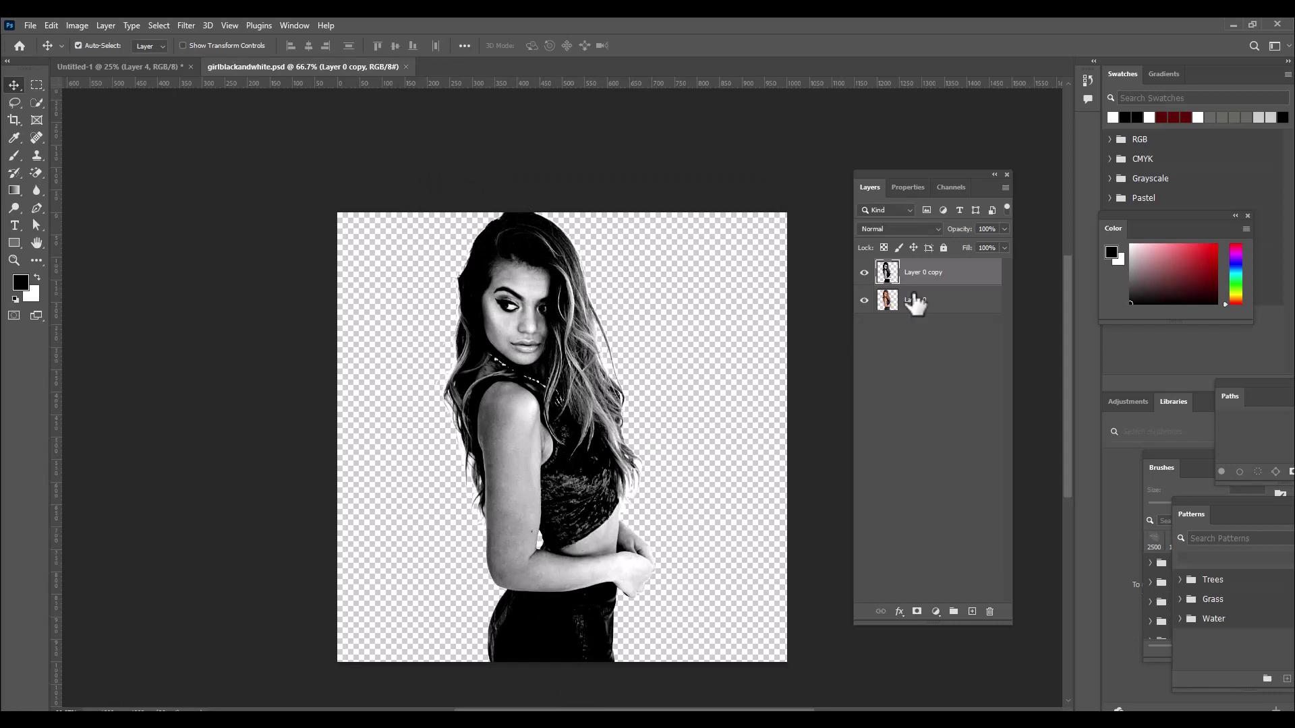
pyautogui.press('Delete')
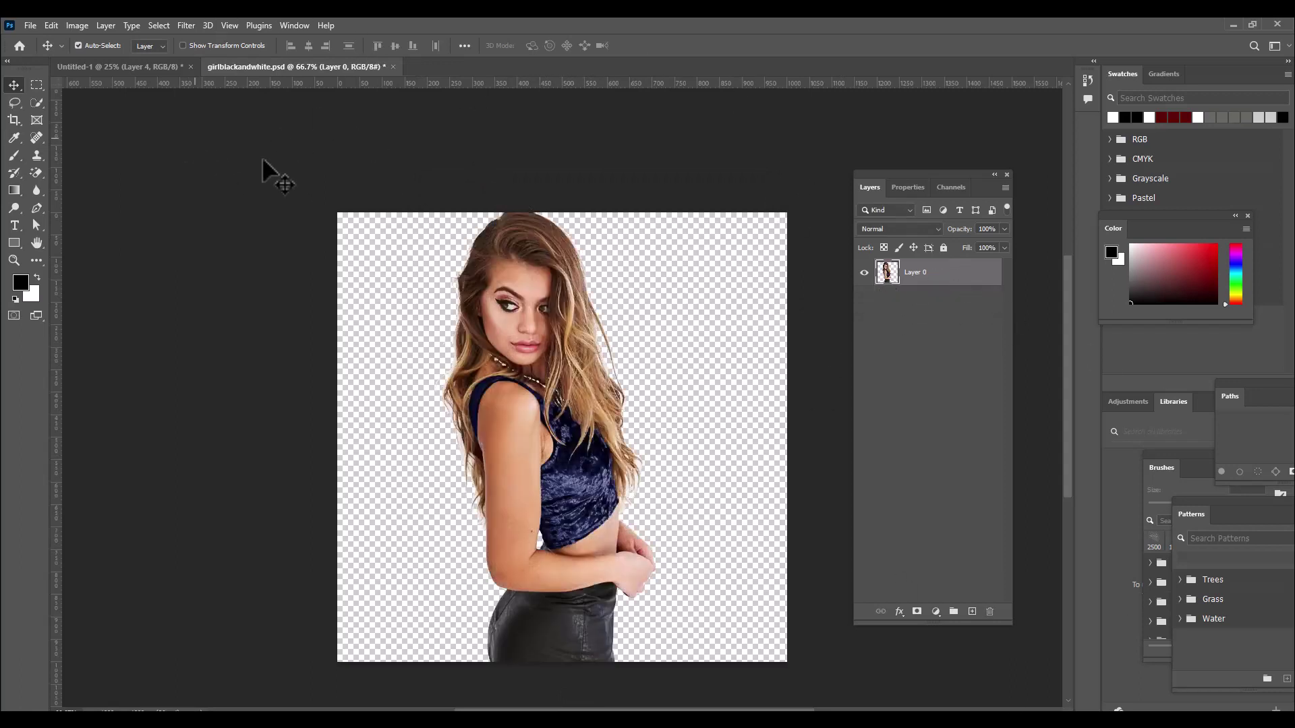
# - Switch to the Untitled-1 document containing the tribal sleeve and wolf designs
pyautogui.click(94, 67)
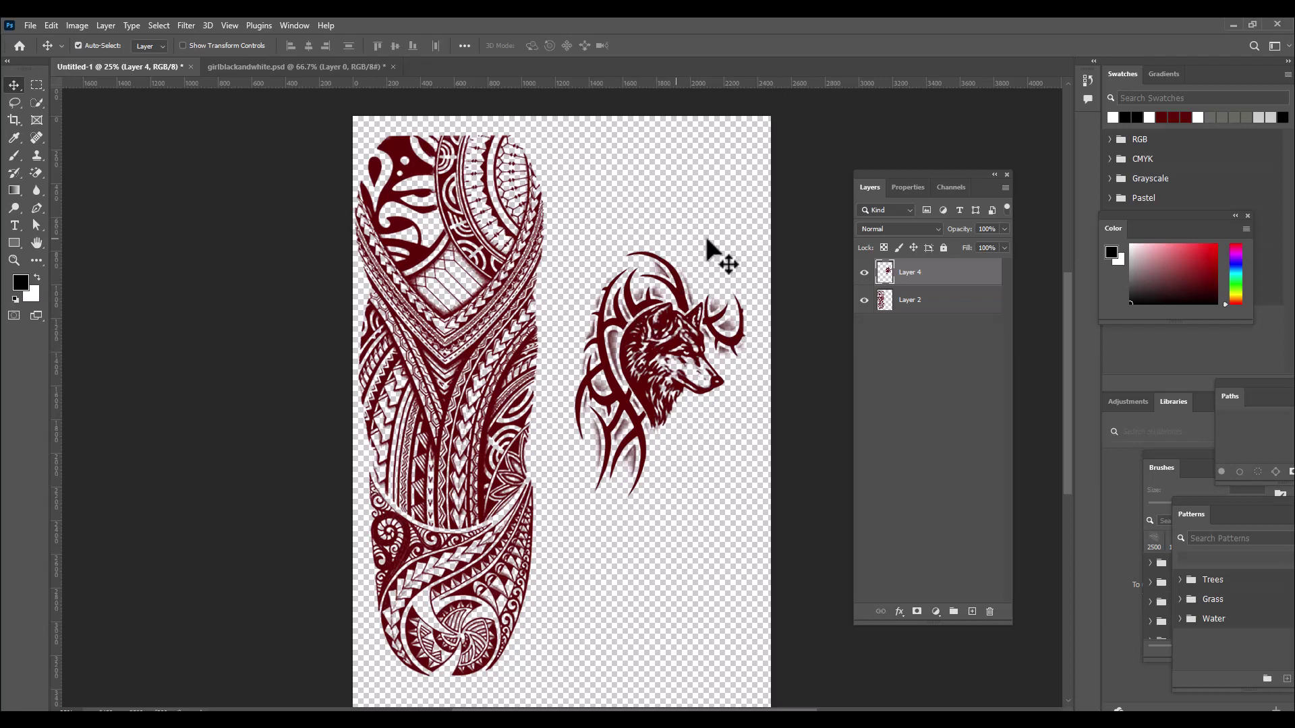
# - Draw a freehand Lasso selection around the tribal sleeve design
pyautogui.click(13, 103)
pyautogui.rightClick(12, 104)
pyautogui.click(88, 104)
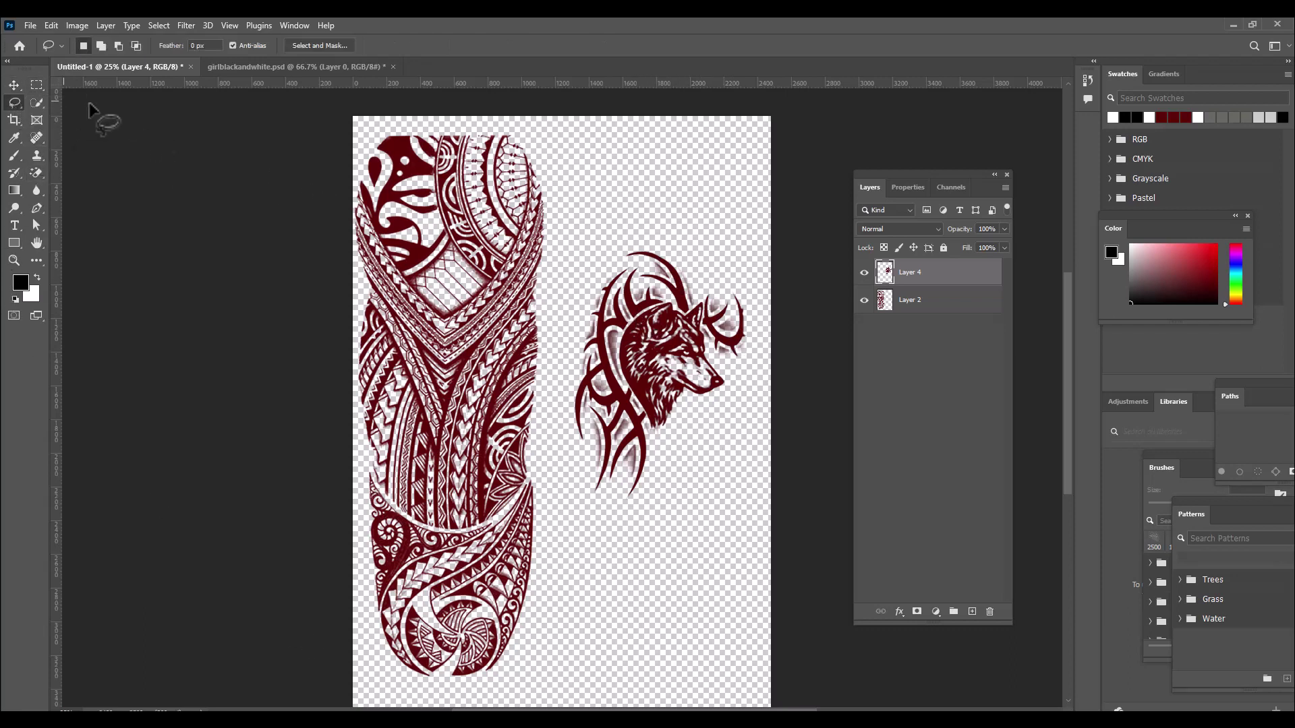
pyautogui.moveTo(358, 132)
pyautogui.mouseDown()
pyautogui.moveTo(451, 118)
pyautogui.moveTo(521, 127)
pyautogui.mouseUp()
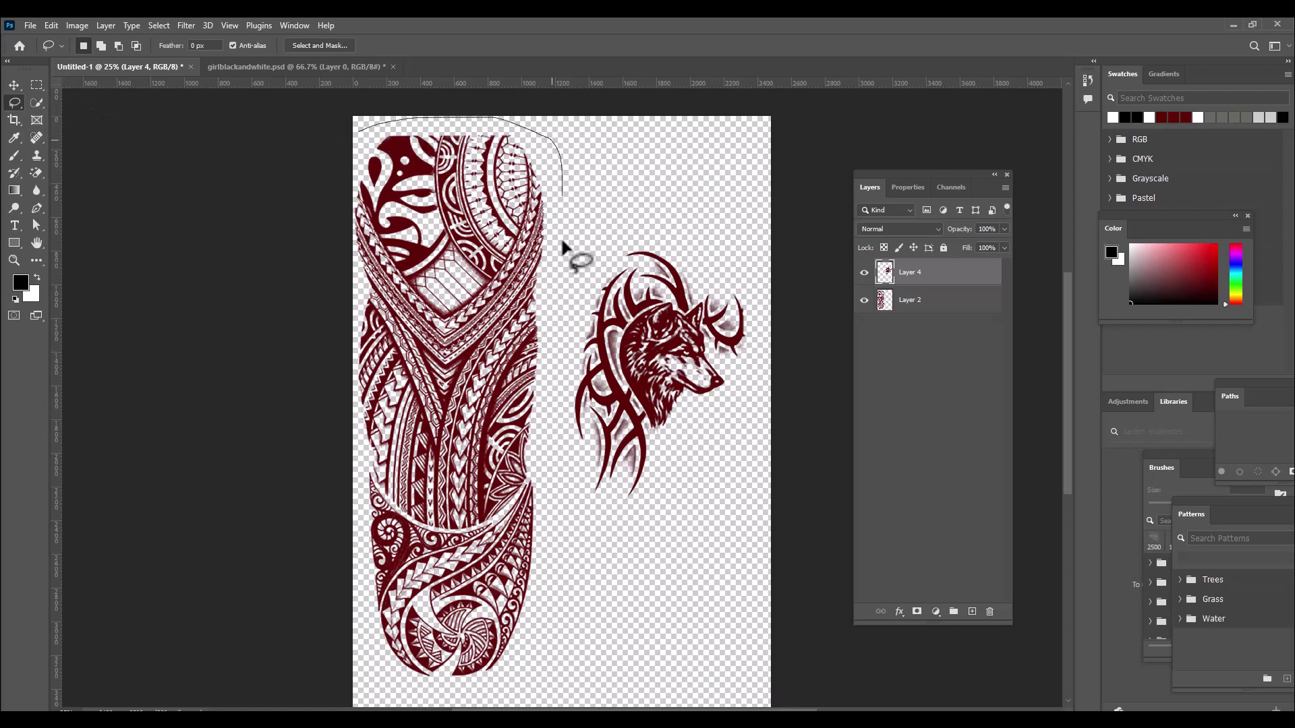
pyautogui.moveTo(563, 416)
pyautogui.mouseDown()
pyautogui.moveTo(549, 635)
pyautogui.moveTo(532, 671)
pyautogui.moveTo(417, 706)
pyautogui.moveTo(361, 674)
pyautogui.moveTo(323, 621)
pyautogui.moveTo(303, 556)
pyautogui.moveTo(250, 213)
pyautogui.moveTo(300, 151)
pyautogui.moveTo(364, 134)
pyautogui.mouseUp()
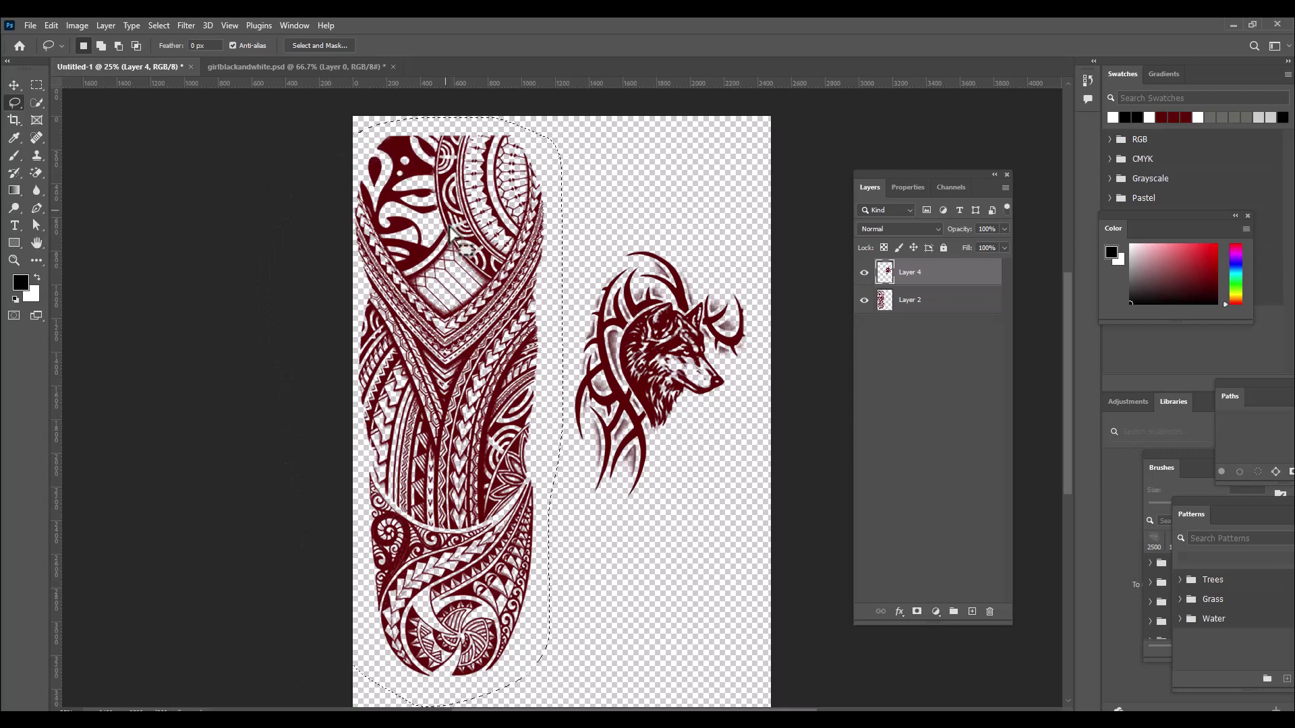
# - Drag the Layer 2 sleeve pattern into girlblackandwhite.psd and start a free transform
pyautogui.click(14, 85)
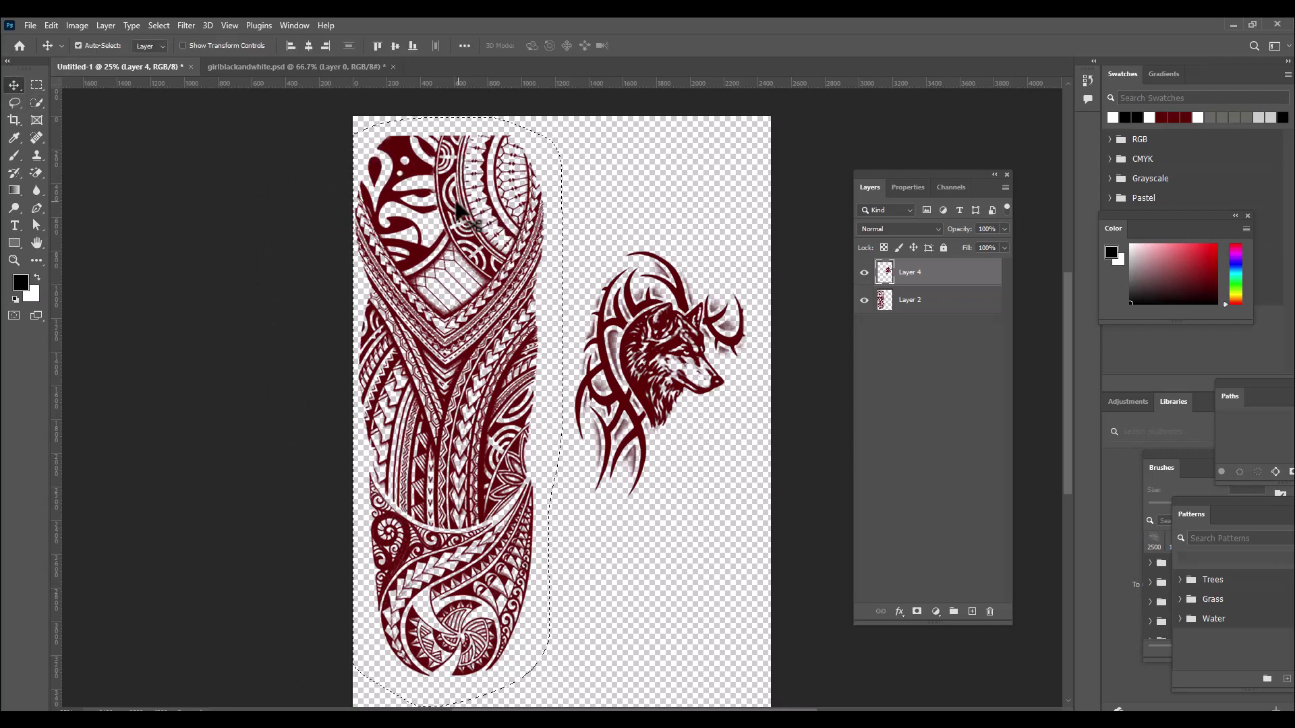
pyautogui.moveTo(465, 219); pyautogui.dragTo(289, 114)
pyautogui.click(623, 283)
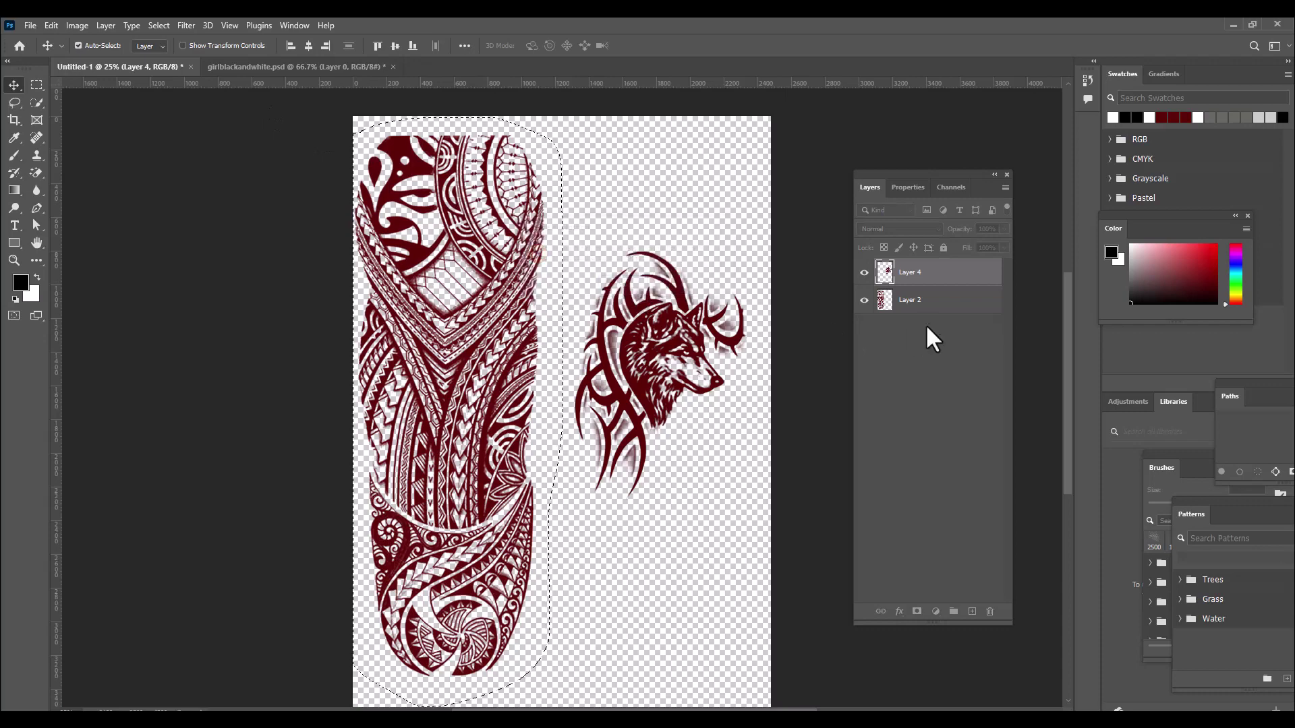
pyautogui.click(907, 300)
pyautogui.moveTo(499, 267); pyautogui.dragTo(592, 517)
pyautogui.hotkey('ctrl', 't')
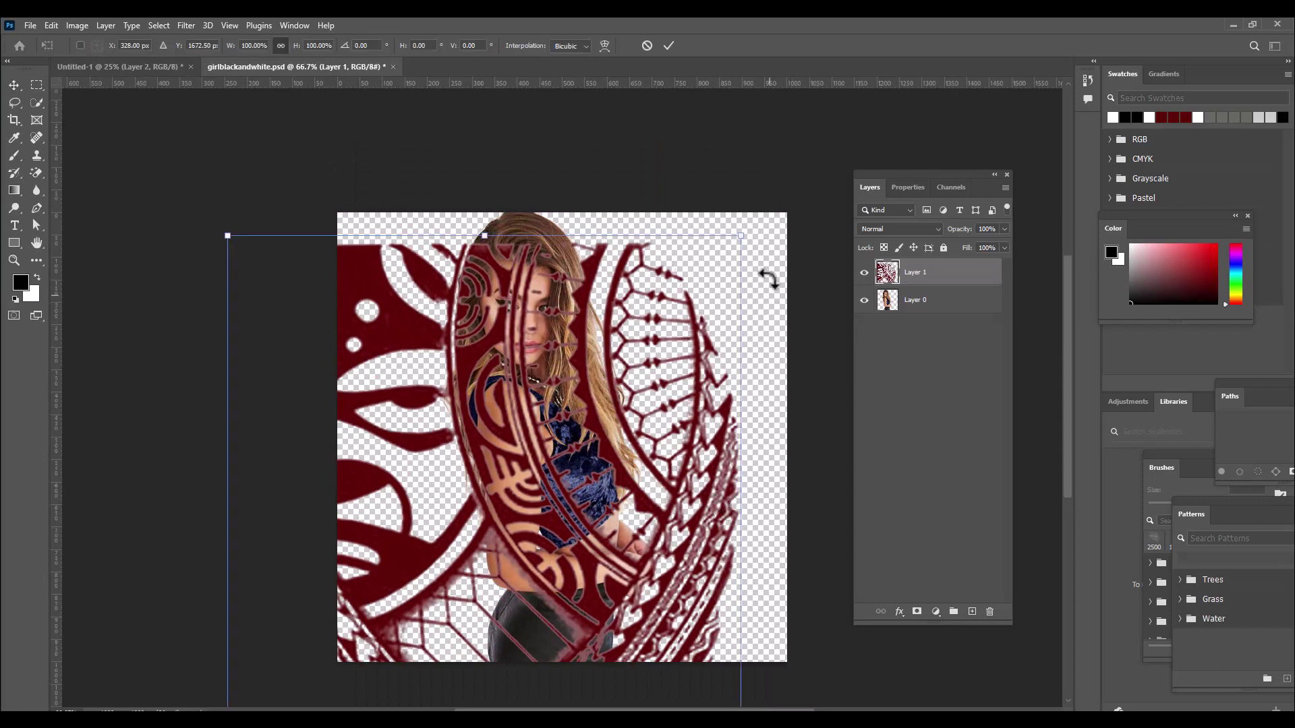
# - Scale the sleeve tattoo down to about 11.94% and place it over the woman's upper arm
pyautogui.moveTo(742, 225); pyautogui.dragTo(537, 465)
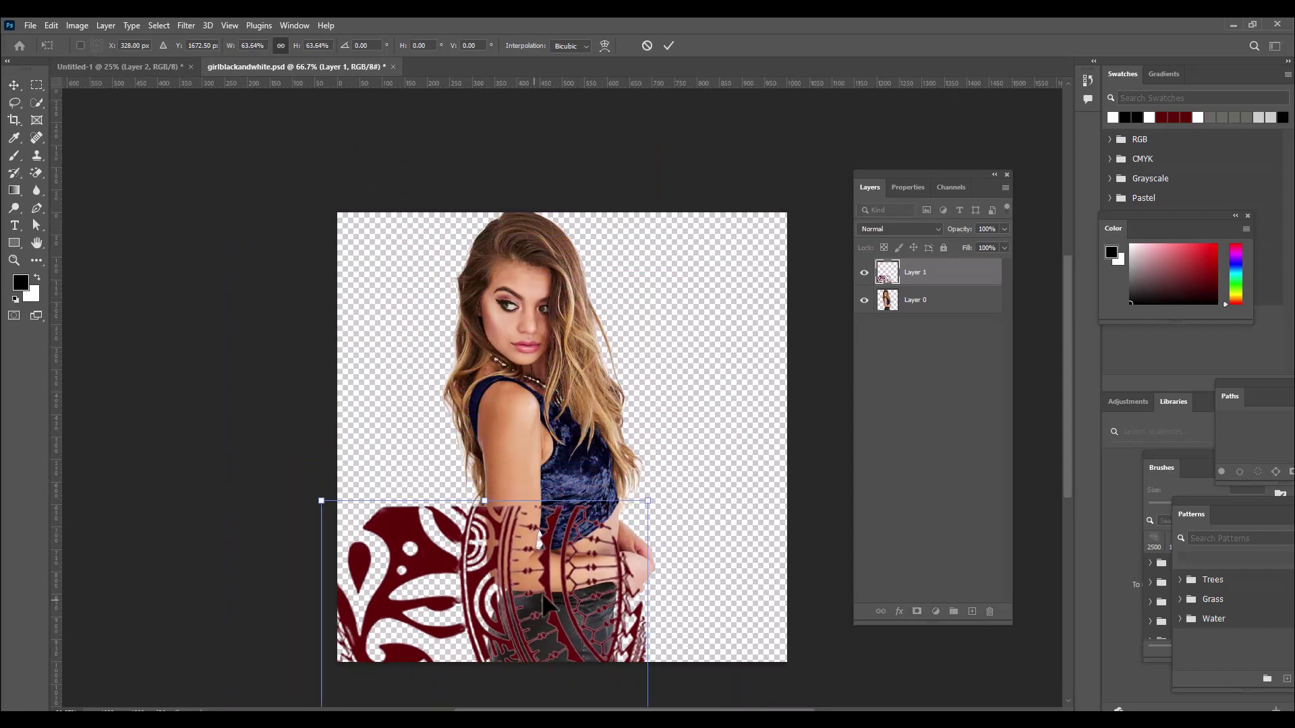
pyautogui.moveTo(548, 597); pyautogui.dragTo(583, 258)
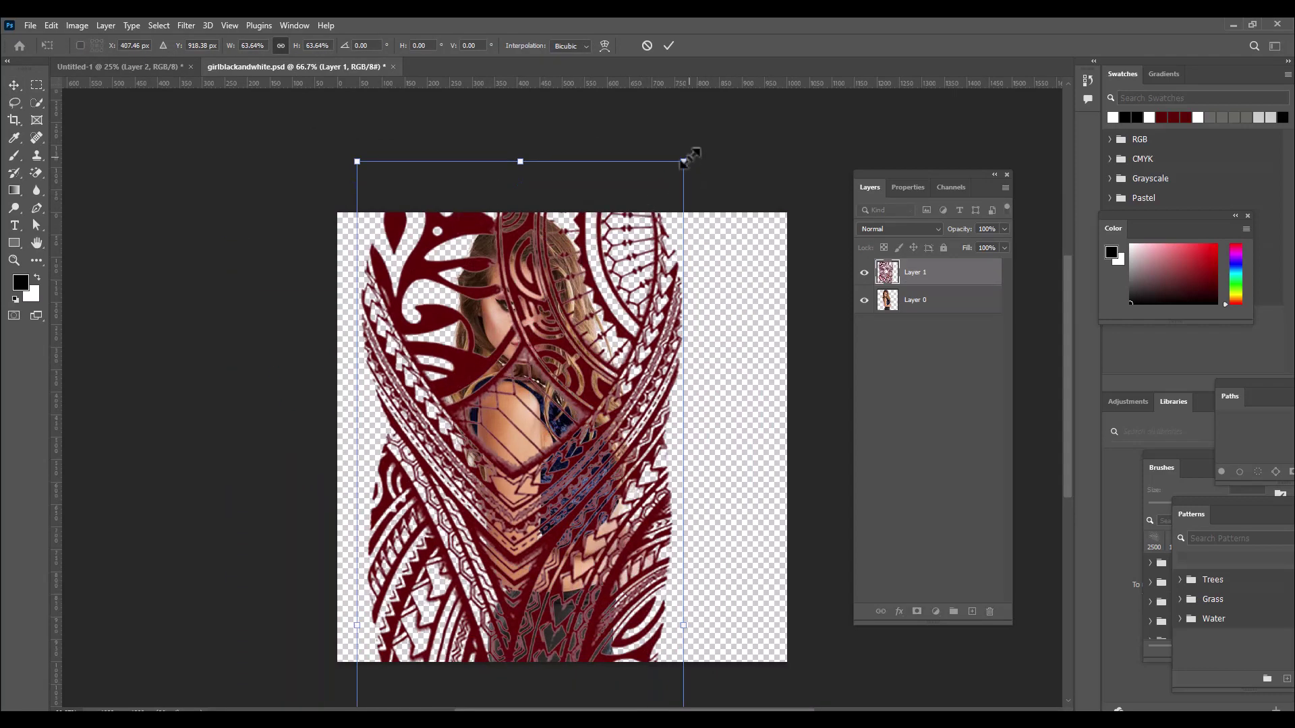
pyautogui.moveTo(683, 162); pyautogui.dragTo(523, 459)
pyautogui.scroll(1, 562, 392)
pyautogui.scroll(2, 556, 401)
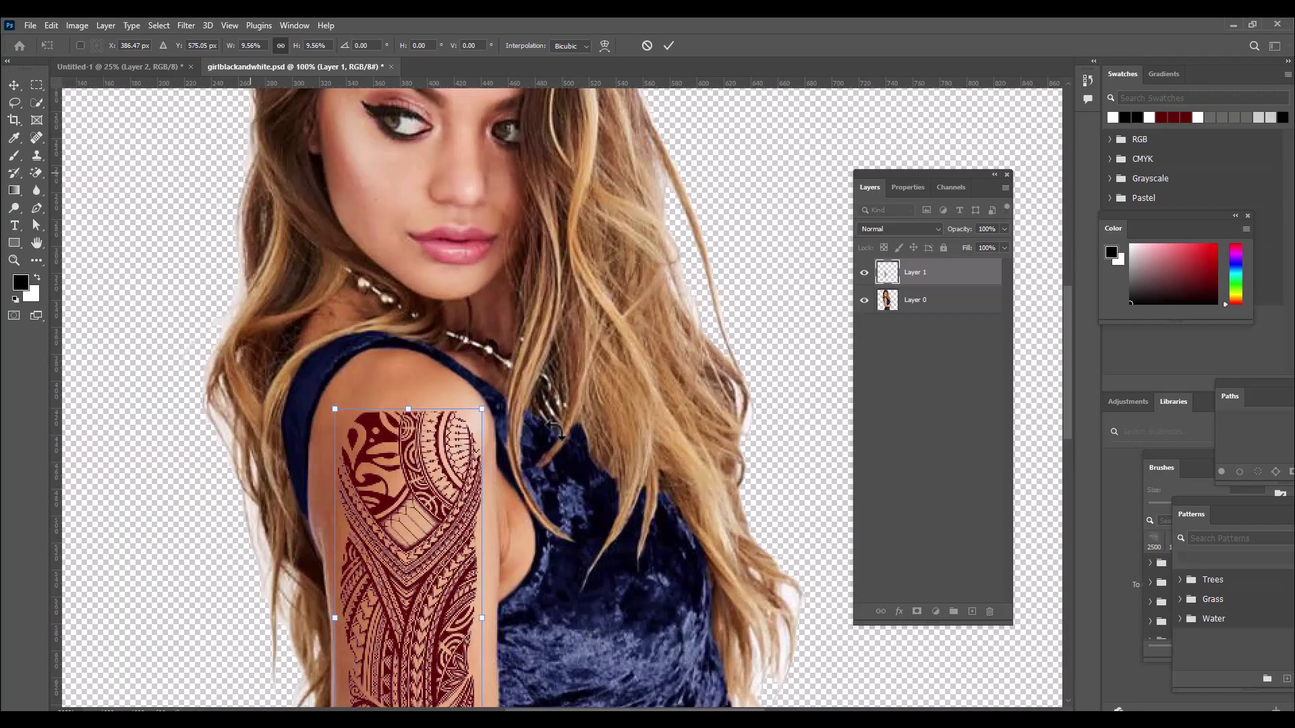
pyautogui.moveTo(438, 456); pyautogui.dragTo(434, 444)
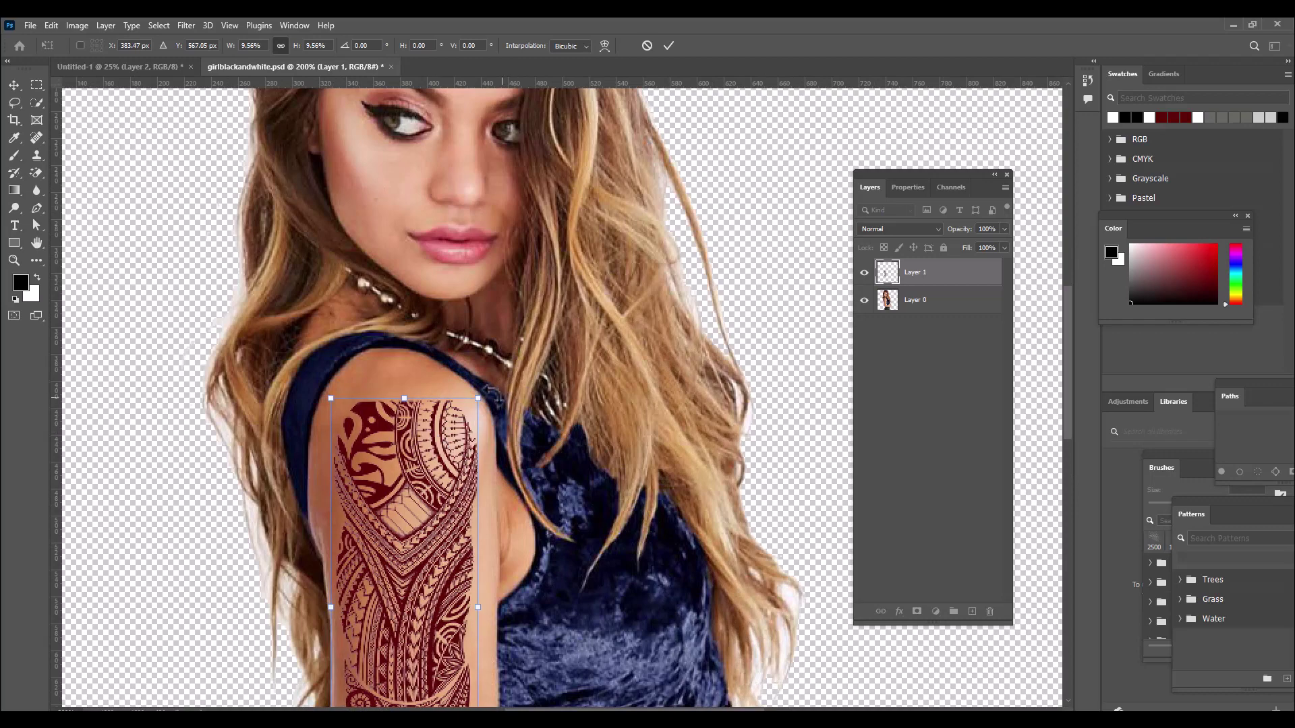
pyautogui.moveTo(478, 398); pyautogui.dragTo(496, 335)
pyautogui.scroll(-3, 505, 418)
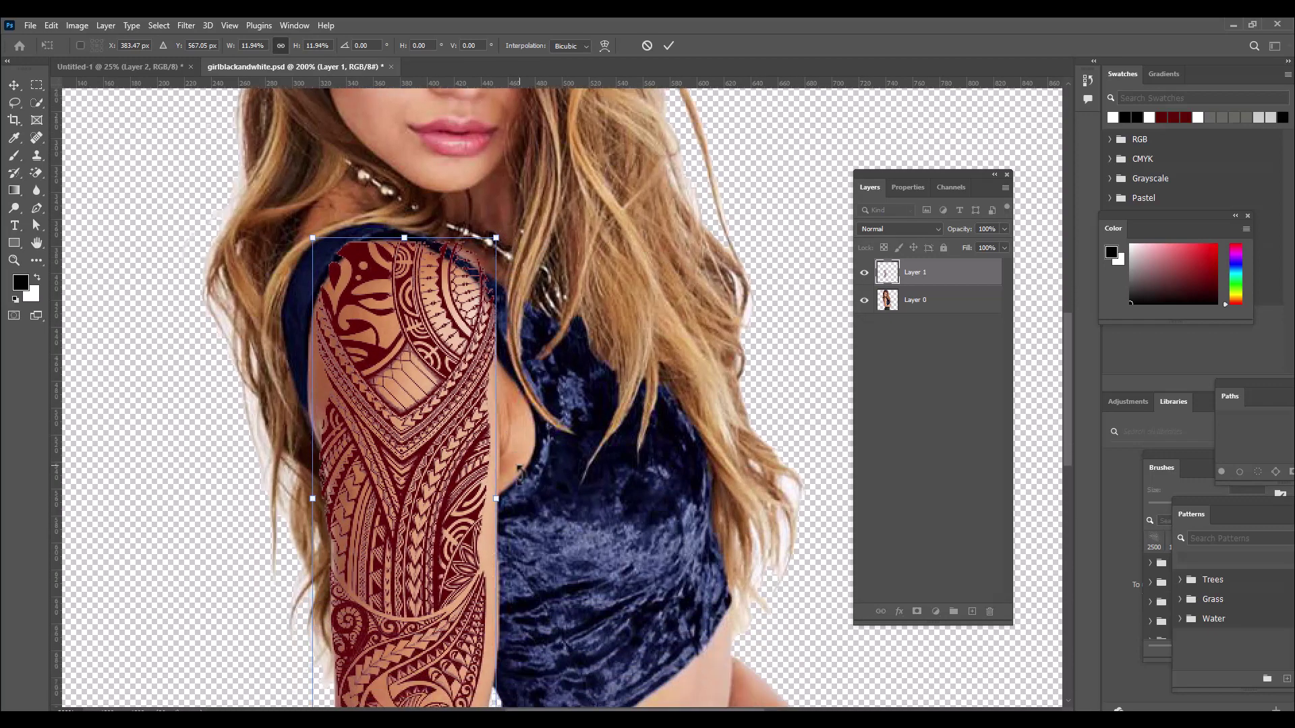
pyautogui.hotkey('ctrl', '-')
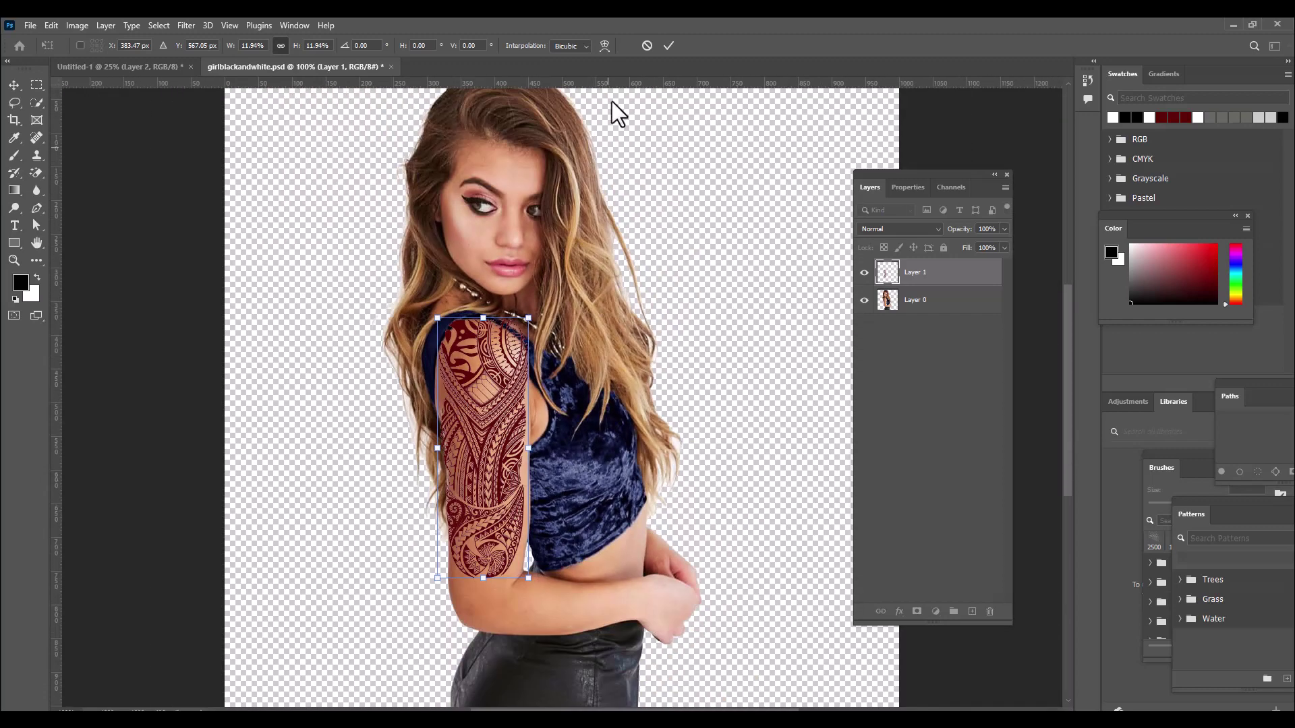
# - Warp the sleeve tattoo's mesh to wrap around the shoulder and upper arm, then commit
pyautogui.click(605, 45)
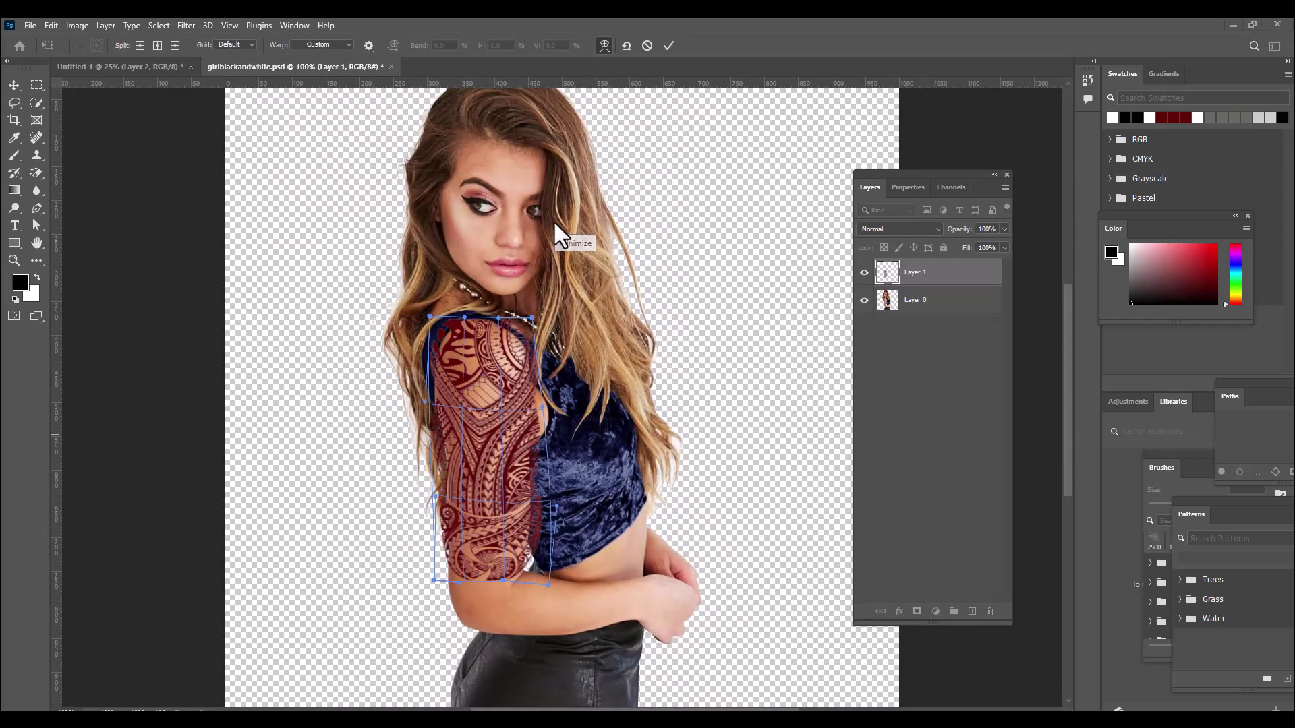
pyautogui.moveTo(527, 482); pyautogui.dragTo(552, 503)
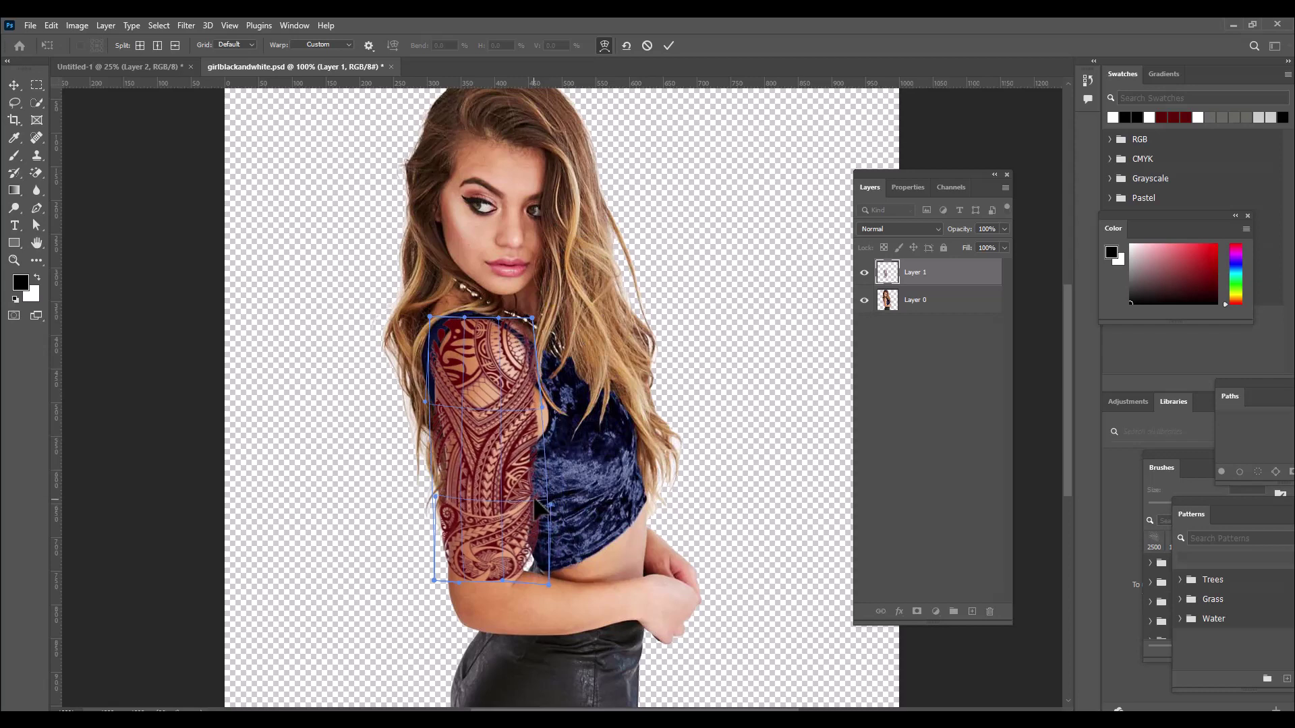
pyautogui.moveTo(537, 375); pyautogui.dragTo(528, 369)
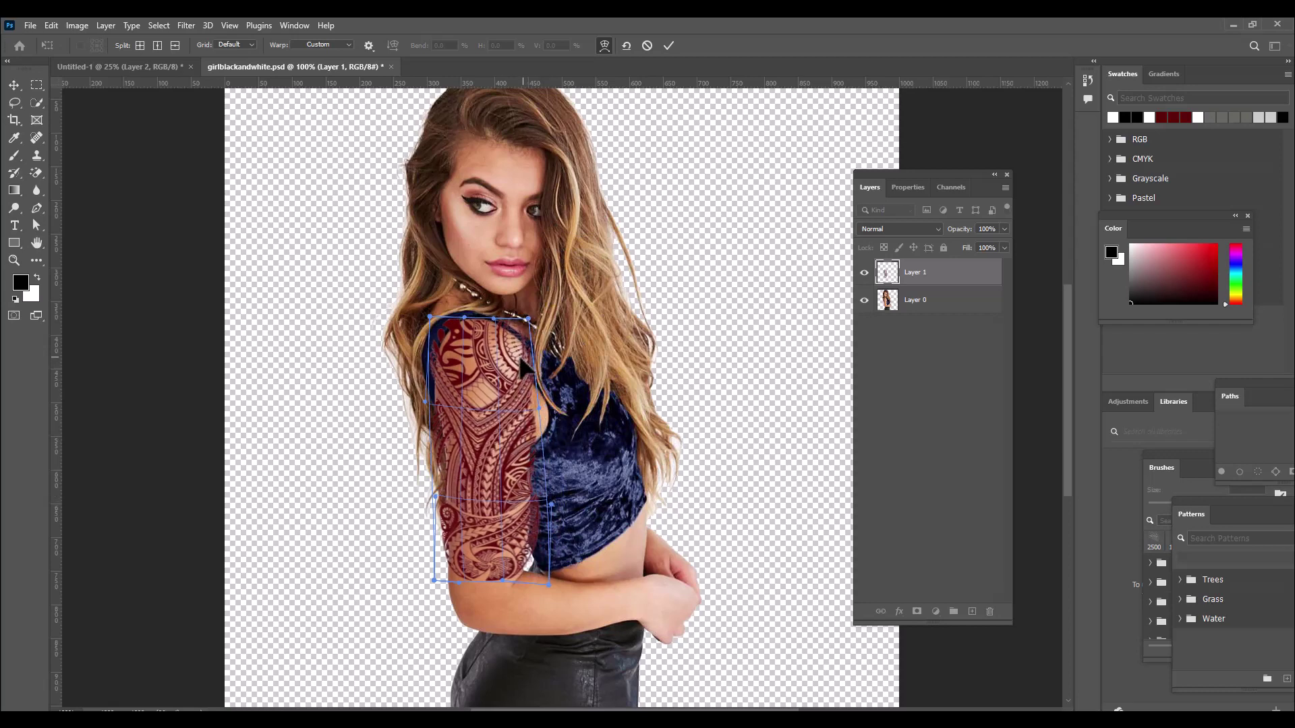
pyautogui.moveTo(448, 349); pyautogui.dragTo(445, 397)
pyautogui.moveTo(527, 403); pyautogui.dragTo(524, 361)
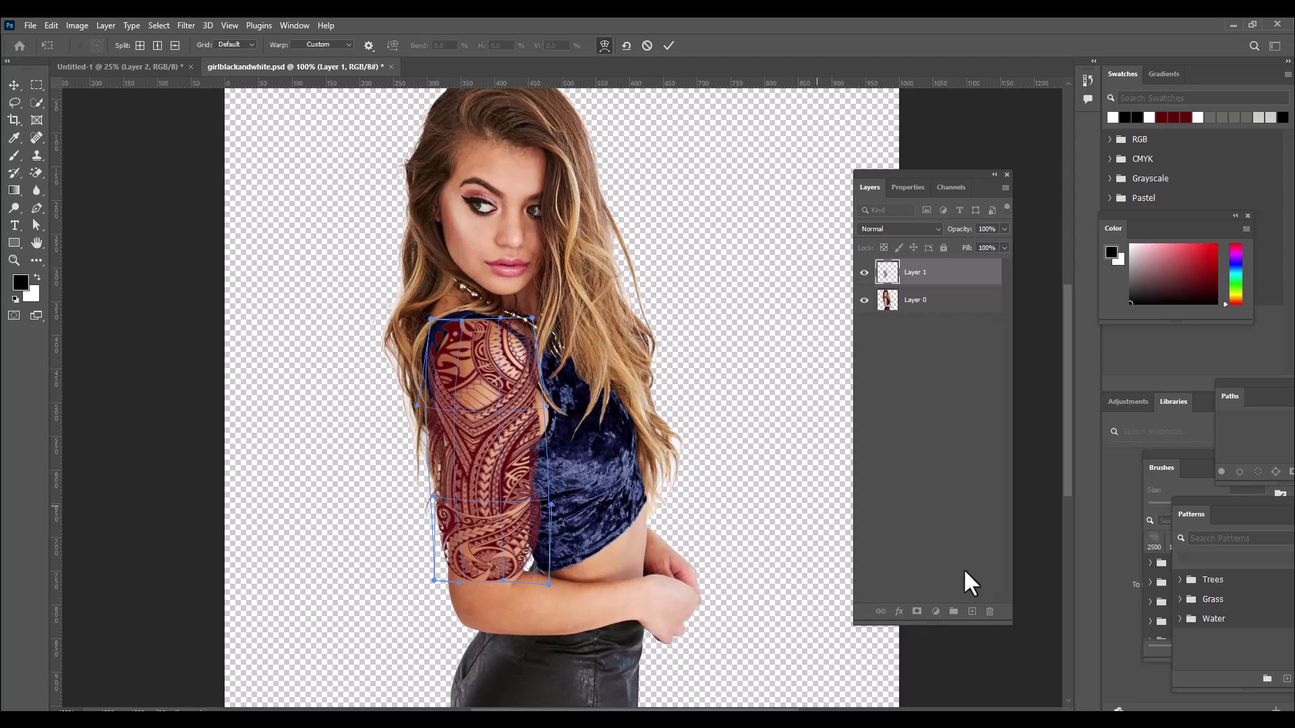
pyautogui.click(669, 45)
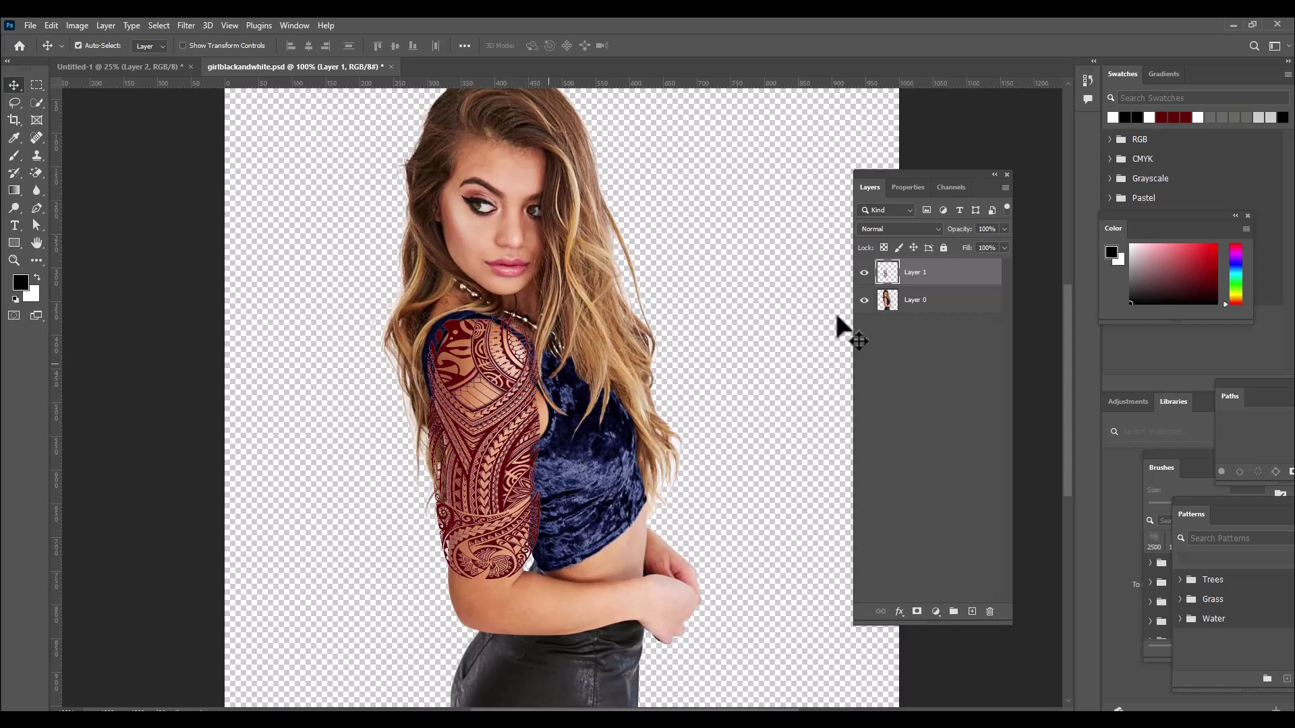
# - Open Filter > Distort > Displace for Layer 1 with horizontal and vertical scale of 7
pyautogui.click(186, 25)
pyautogui.moveTo(227, 223)
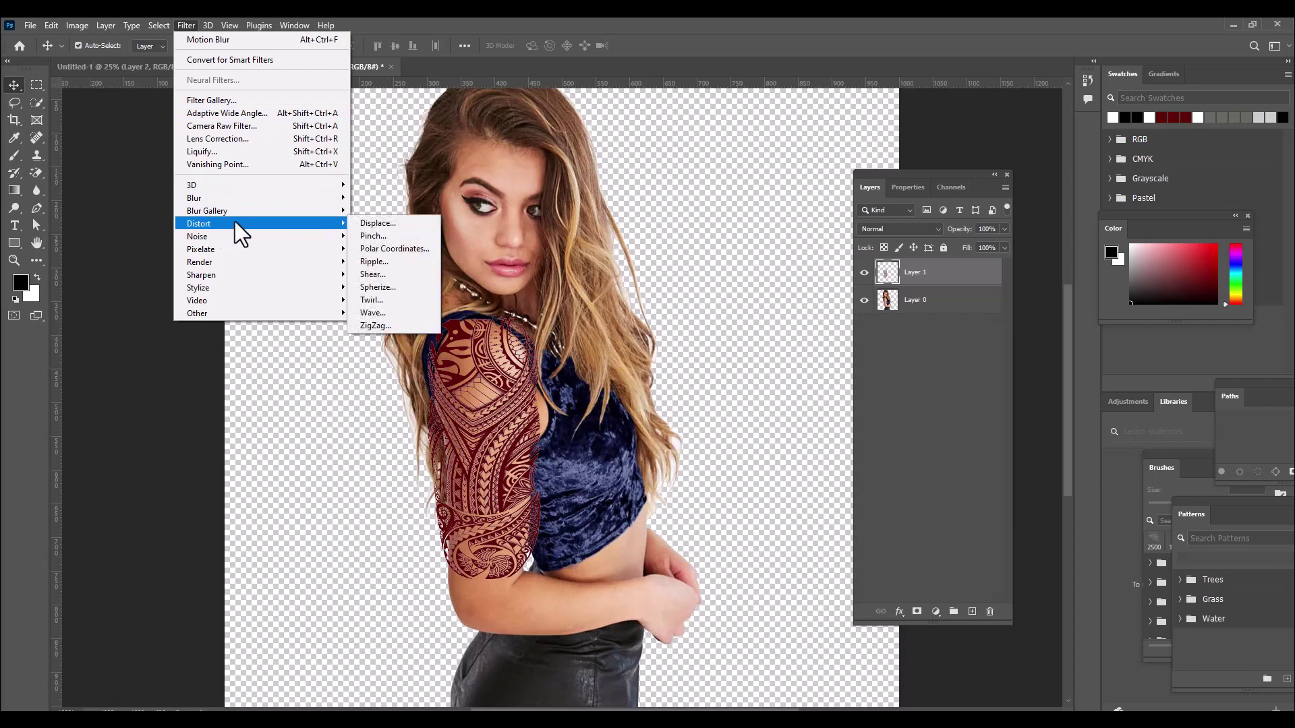
pyautogui.click(404, 225)
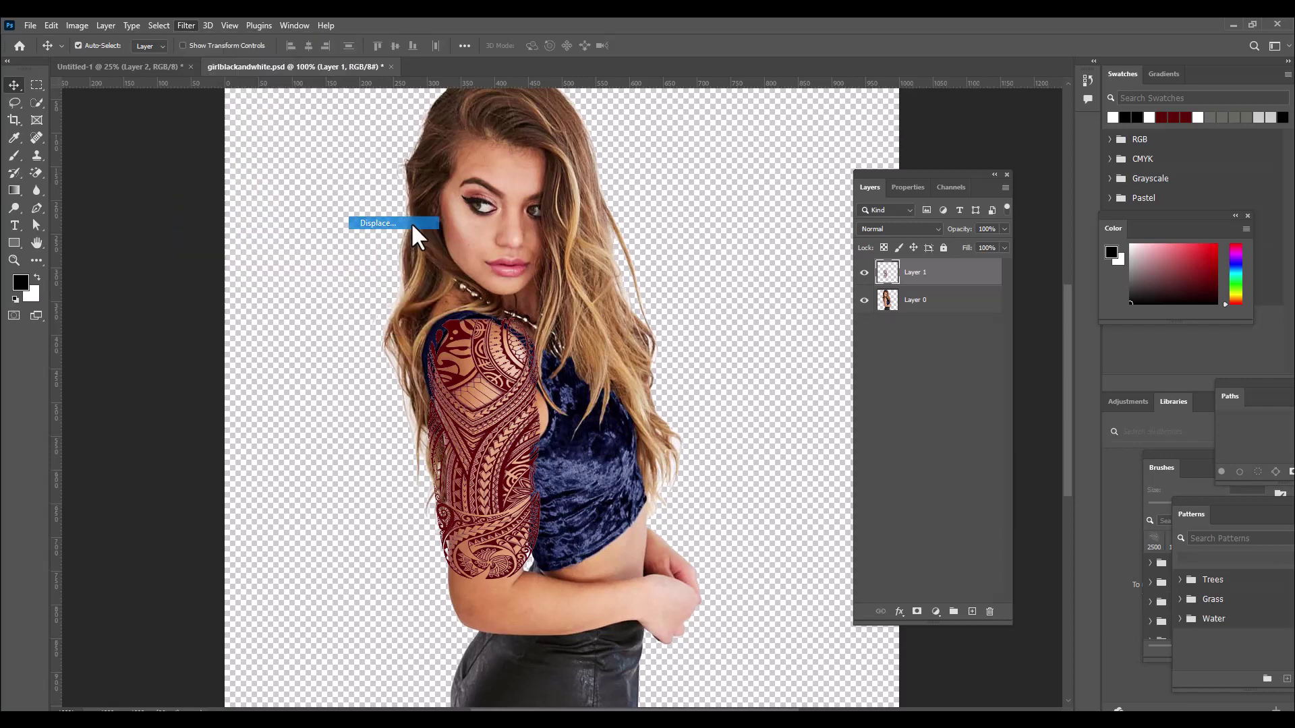
pyautogui.moveTo(804, 116); pyautogui.dragTo(712, 201)
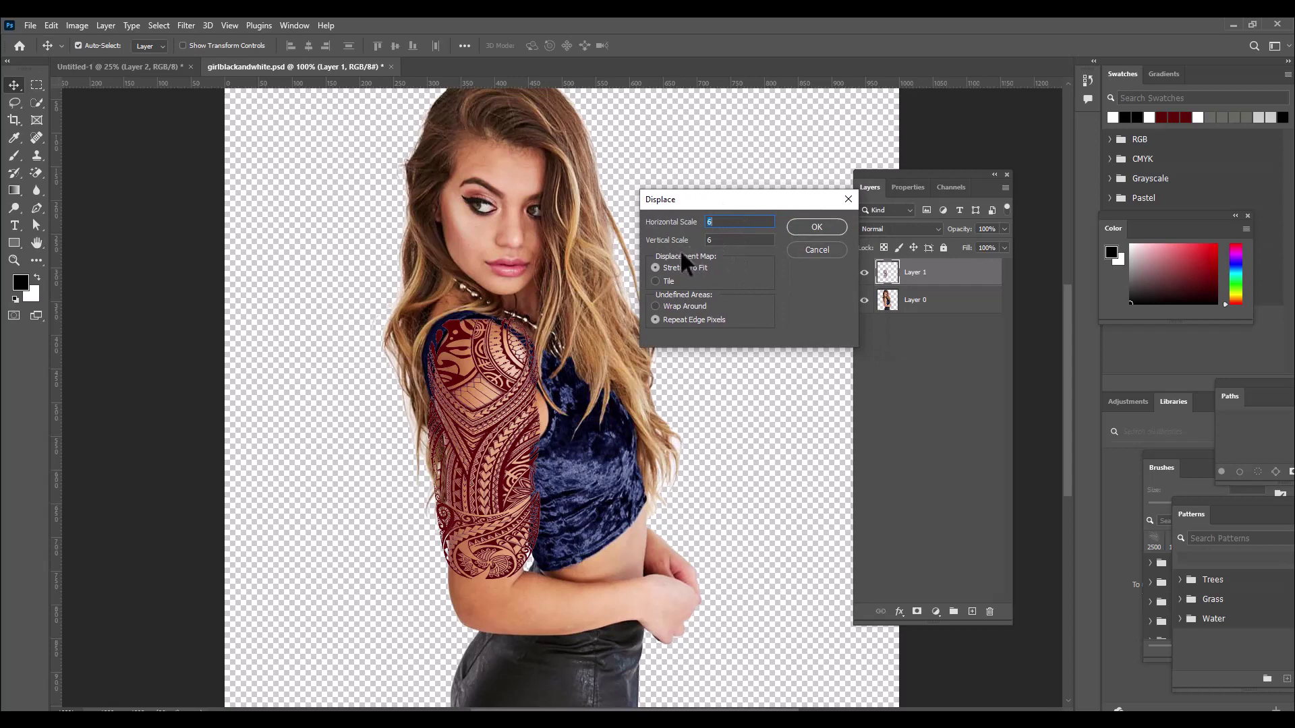
pyautogui.moveTo(737, 200); pyautogui.dragTo(738, 200)
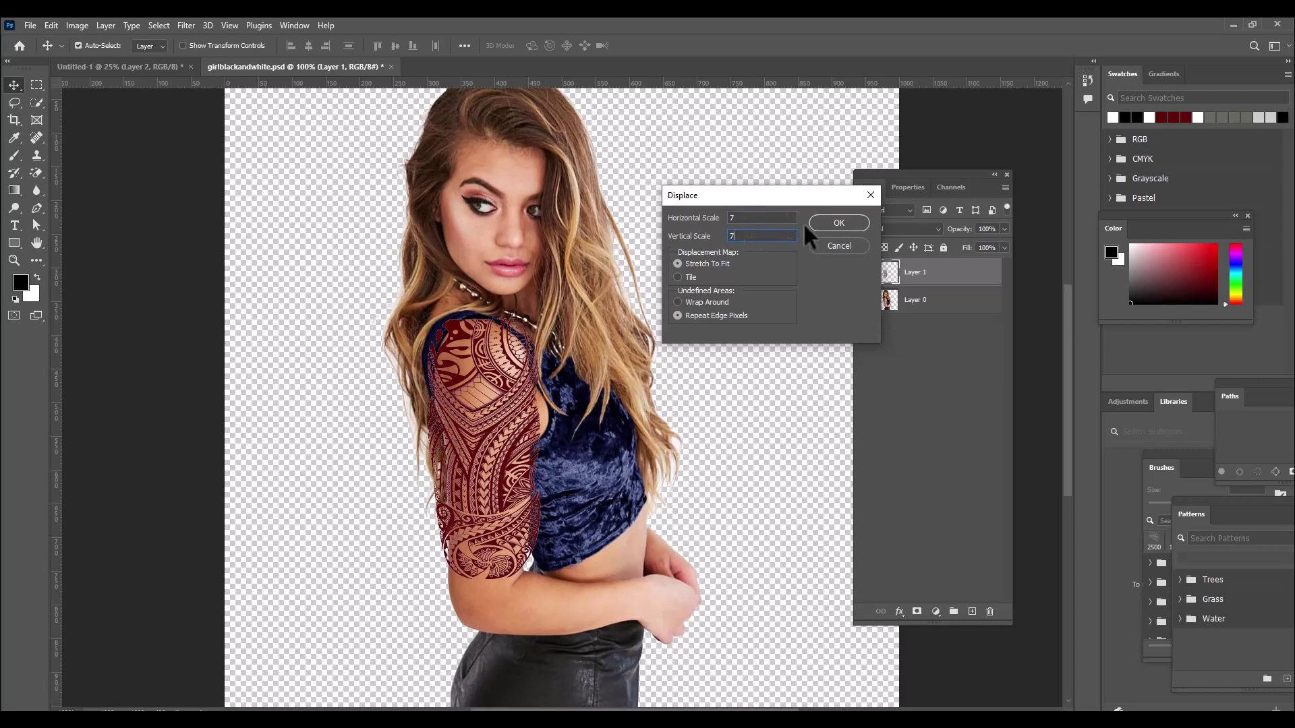
pyautogui.moveTo(767, 196); pyautogui.dragTo(765, 215)
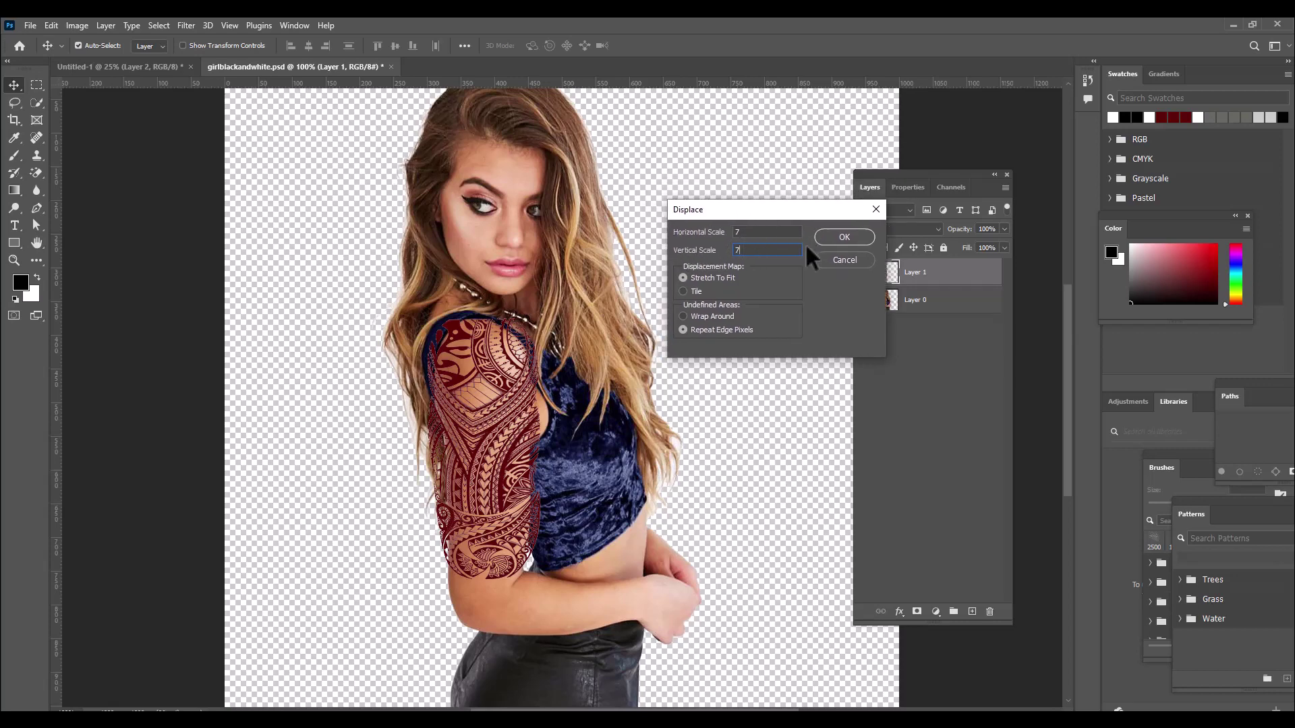
# - Confirm the Displace settings and apply them to the sleeve with girlblackandwhite.psd as the map
pyautogui.click(820, 238)
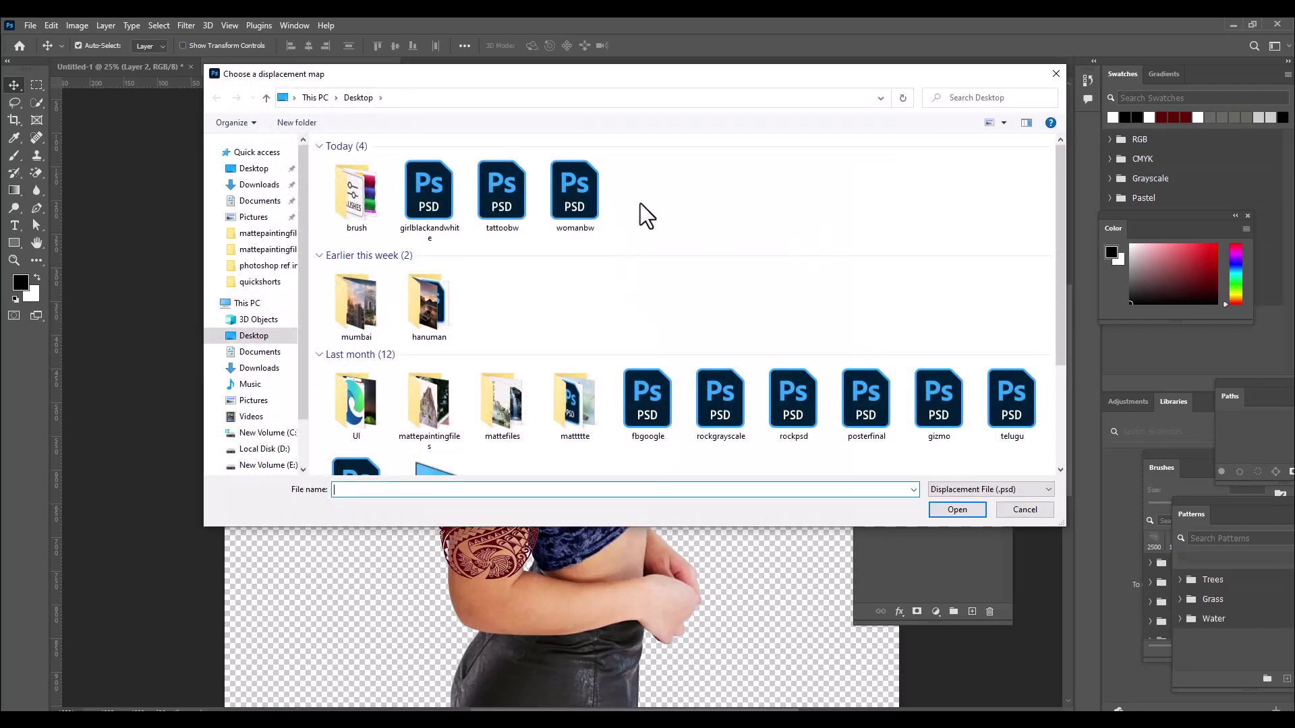
pyautogui.moveTo(428, 74); pyautogui.dragTo(514, 87)
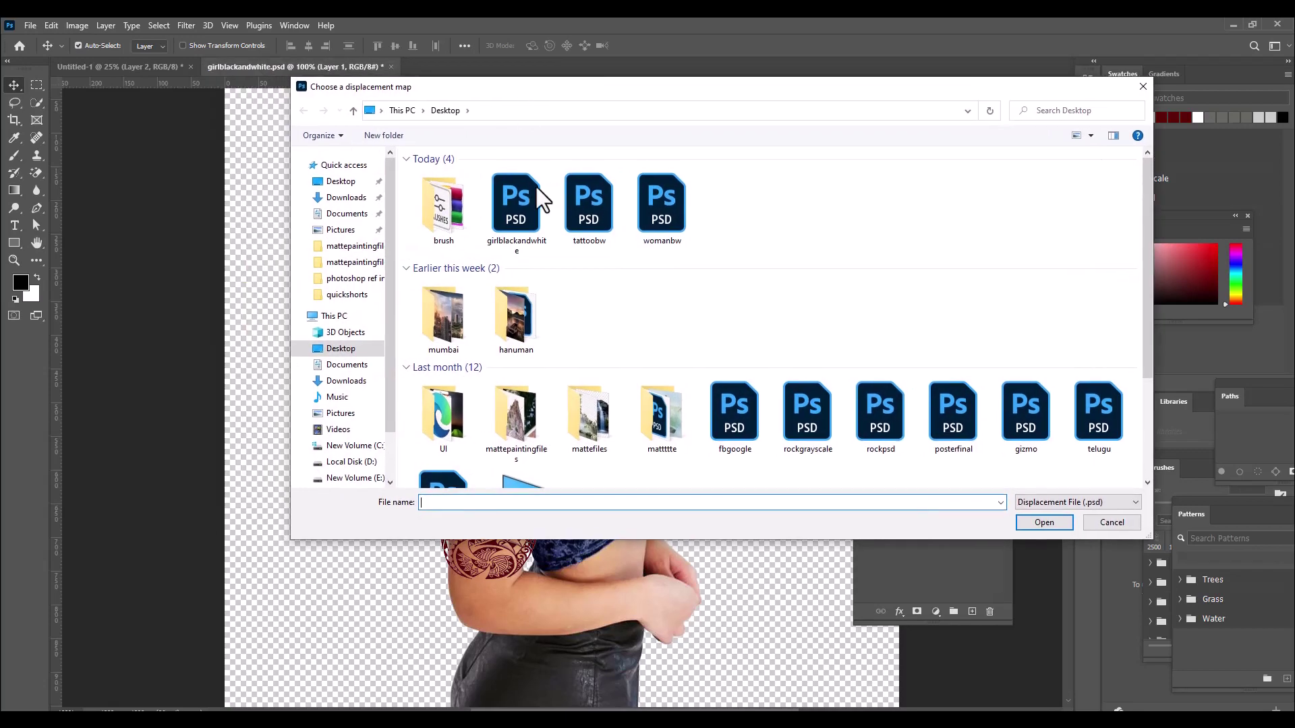
pyautogui.click(512, 209)
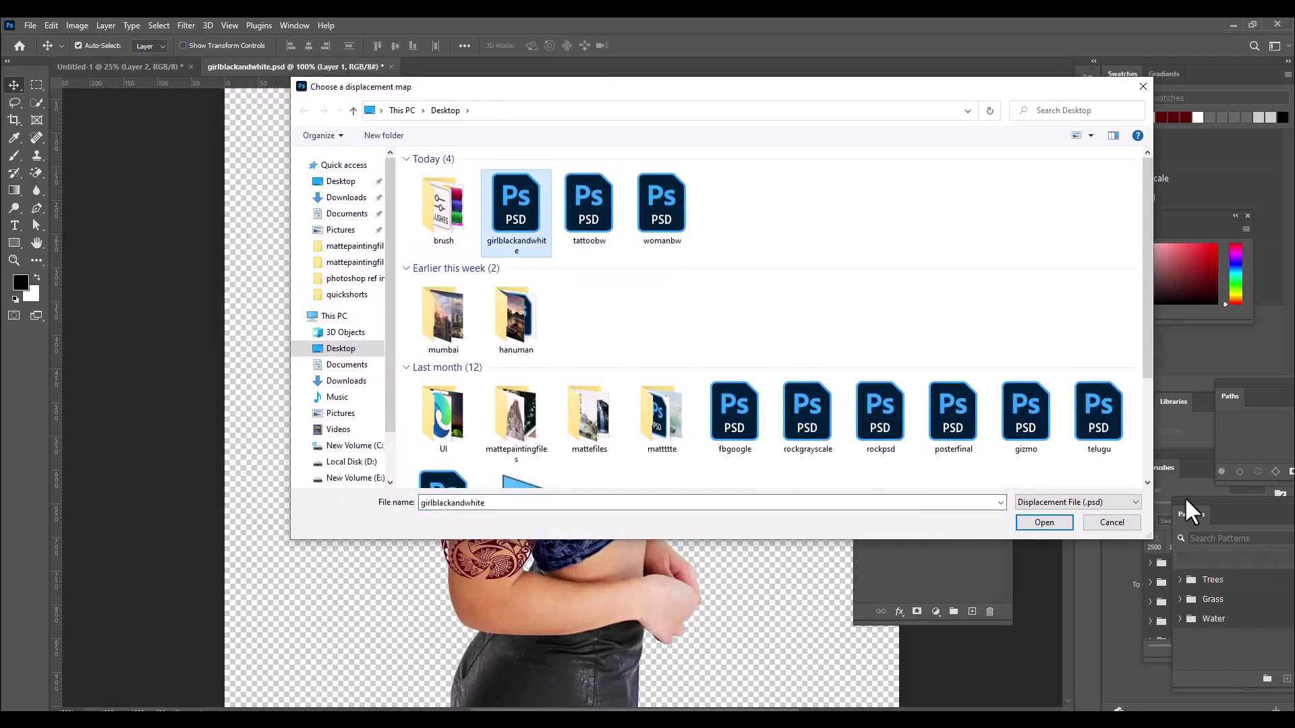
pyautogui.moveTo(1147, 537); pyautogui.dragTo(800, 511)
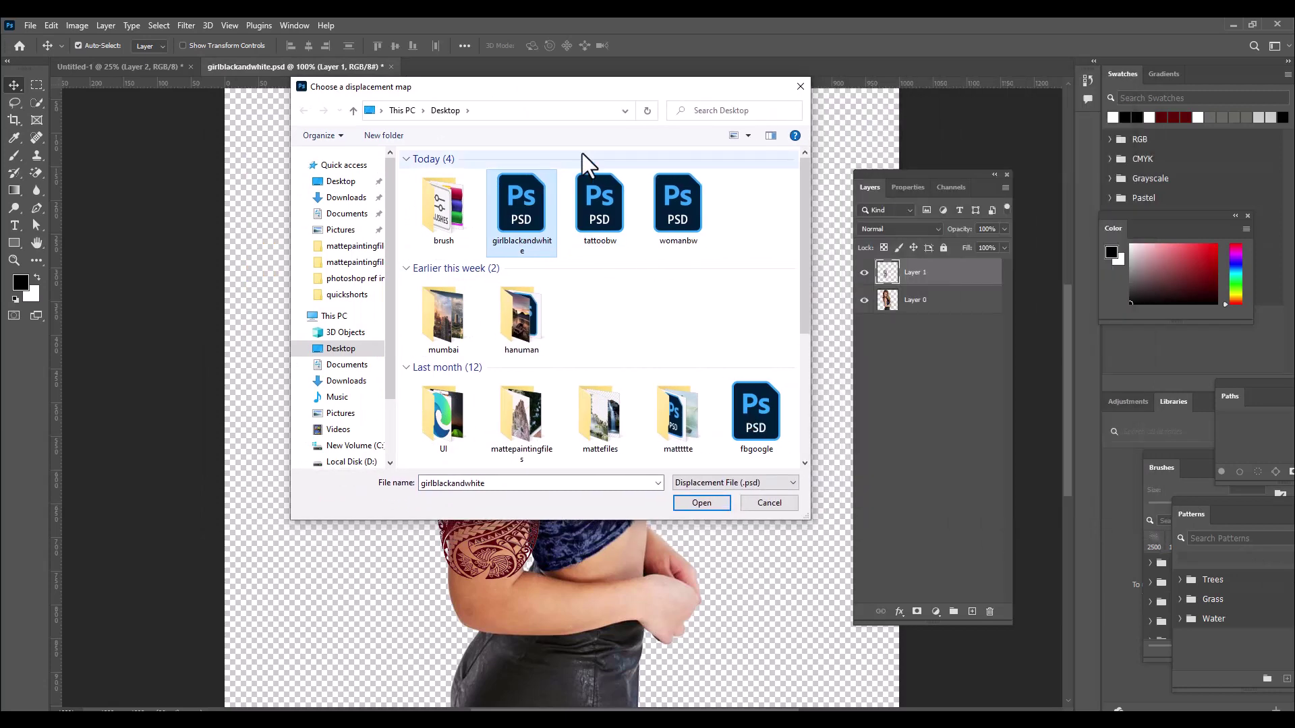
pyautogui.moveTo(540, 96); pyautogui.dragTo(950, 80)
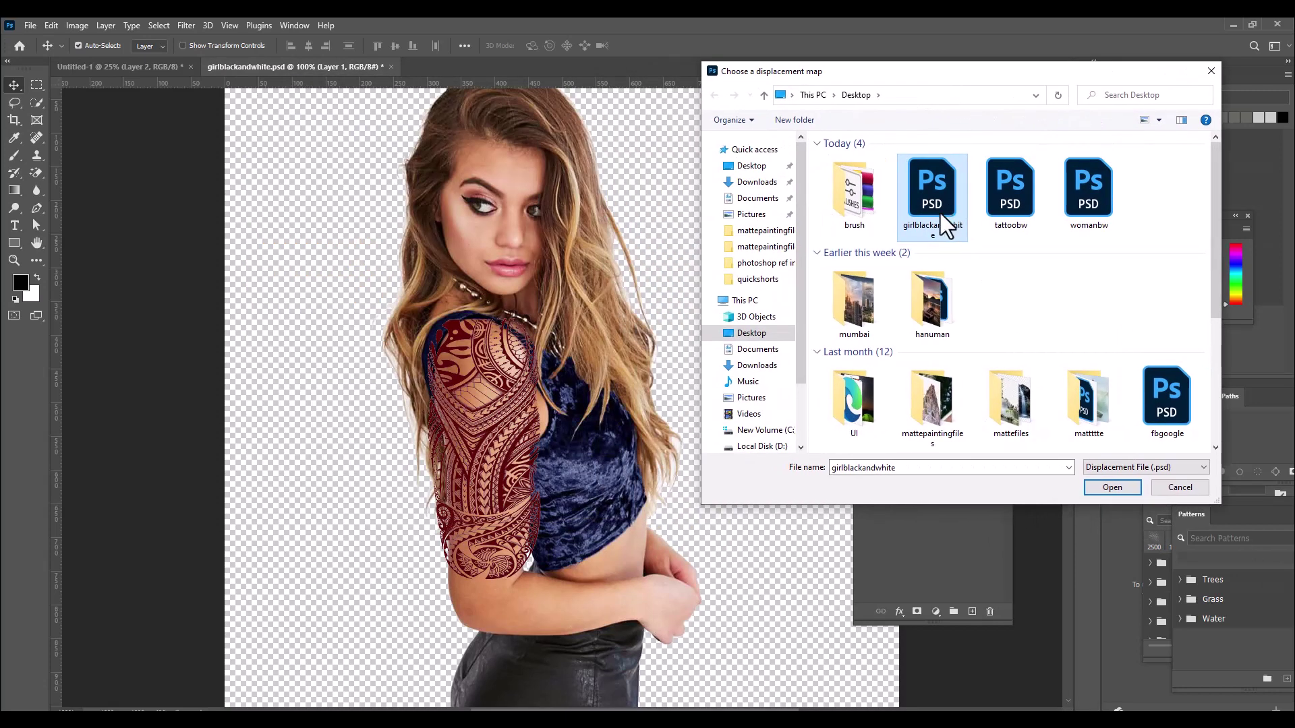
pyautogui.moveTo(841, 71); pyautogui.dragTo(916, 77)
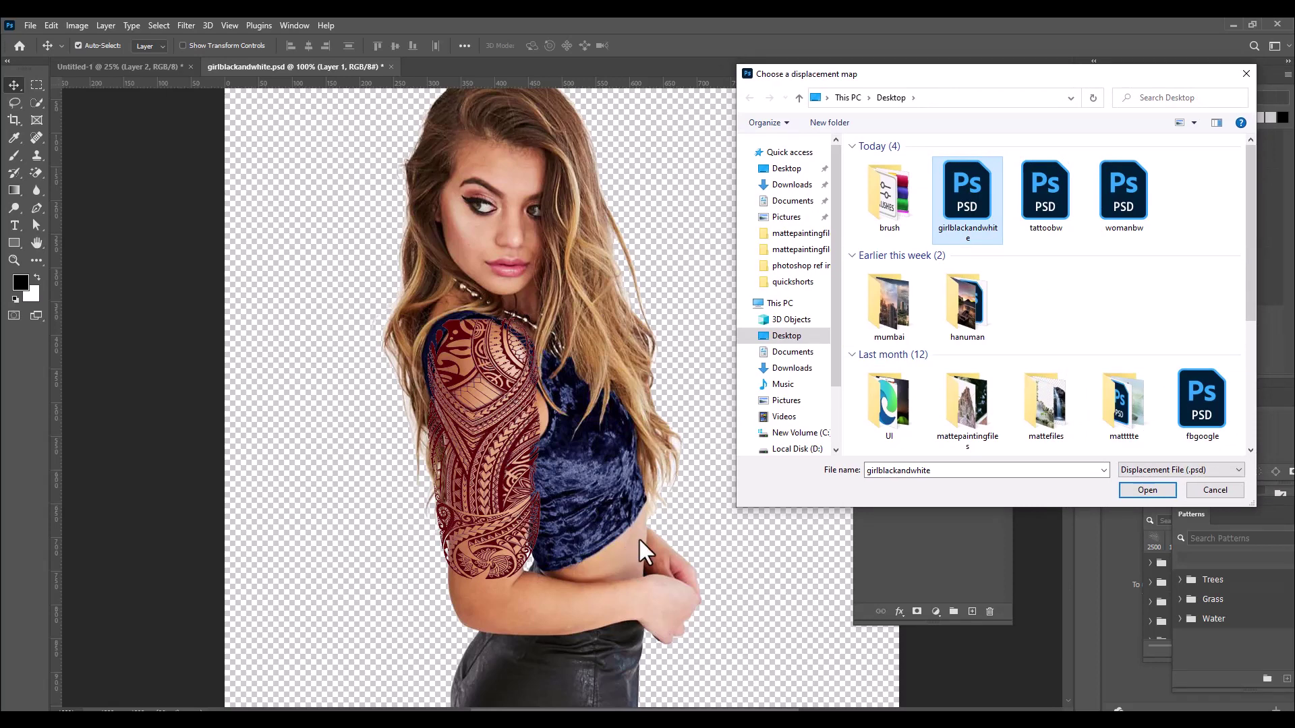
pyautogui.moveTo(932, 75); pyautogui.dragTo(907, 76)
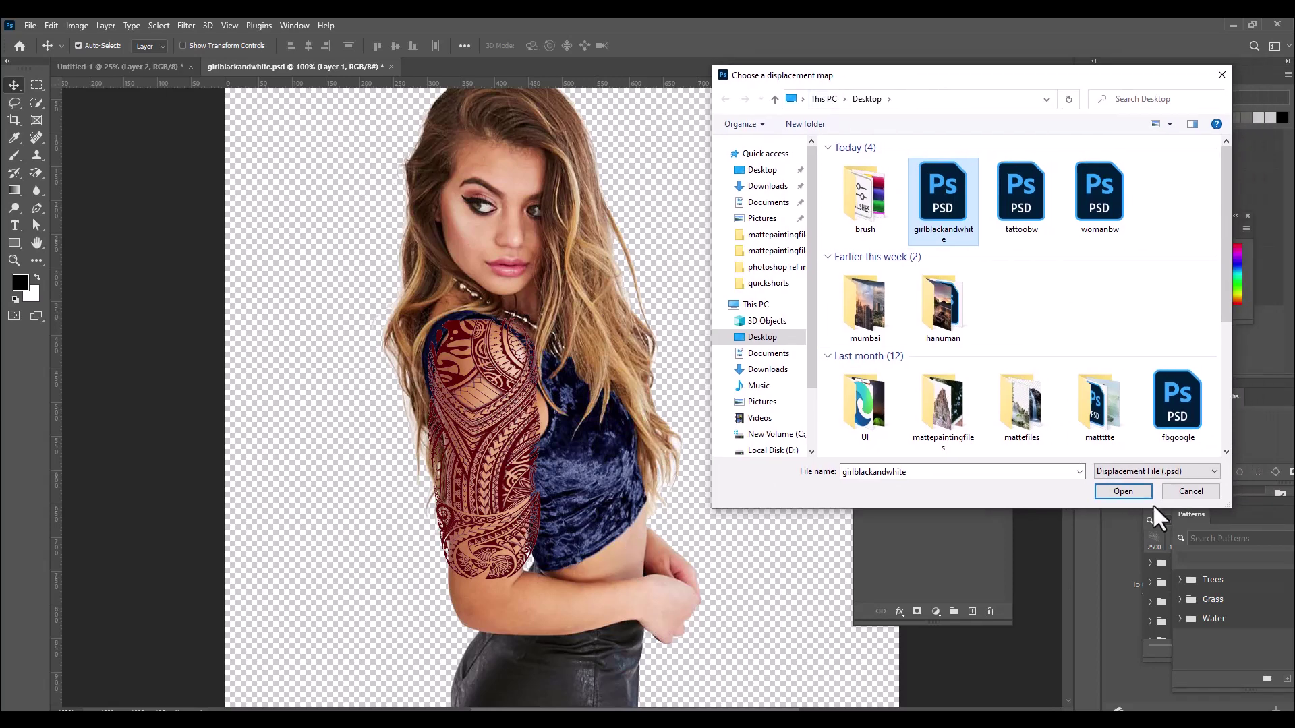
pyautogui.click(1131, 492)
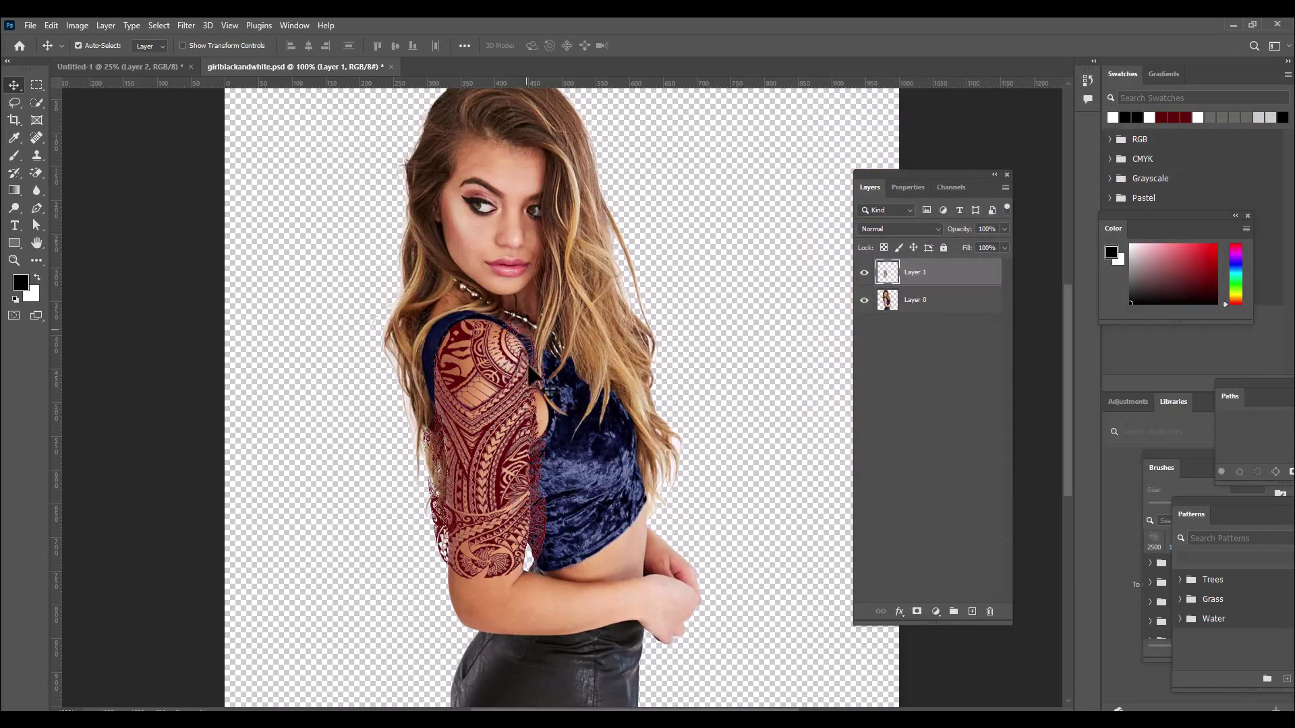
# - Change Layer 1's blend mode from Normal to Multiply in the Layers panel
pyautogui.moveTo(872, 179); pyautogui.dragTo(836, 175)
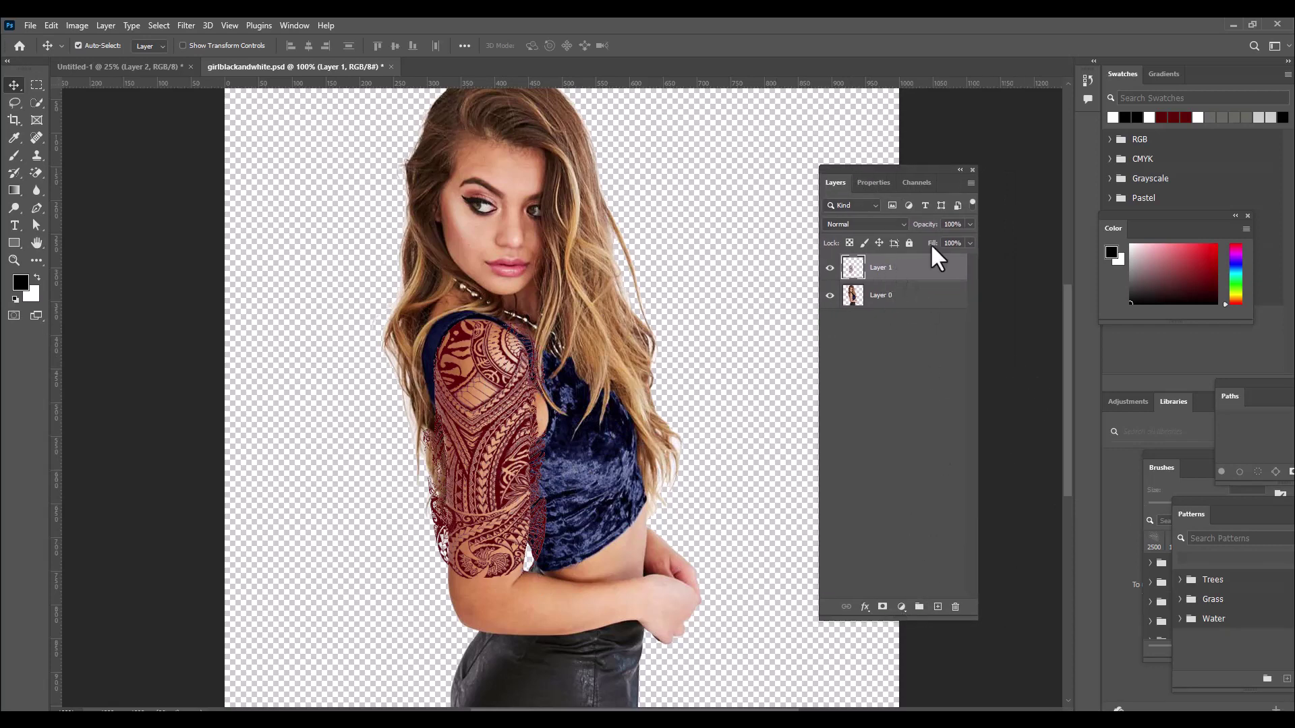
pyautogui.moveTo(904, 162); pyautogui.dragTo(939, 157)
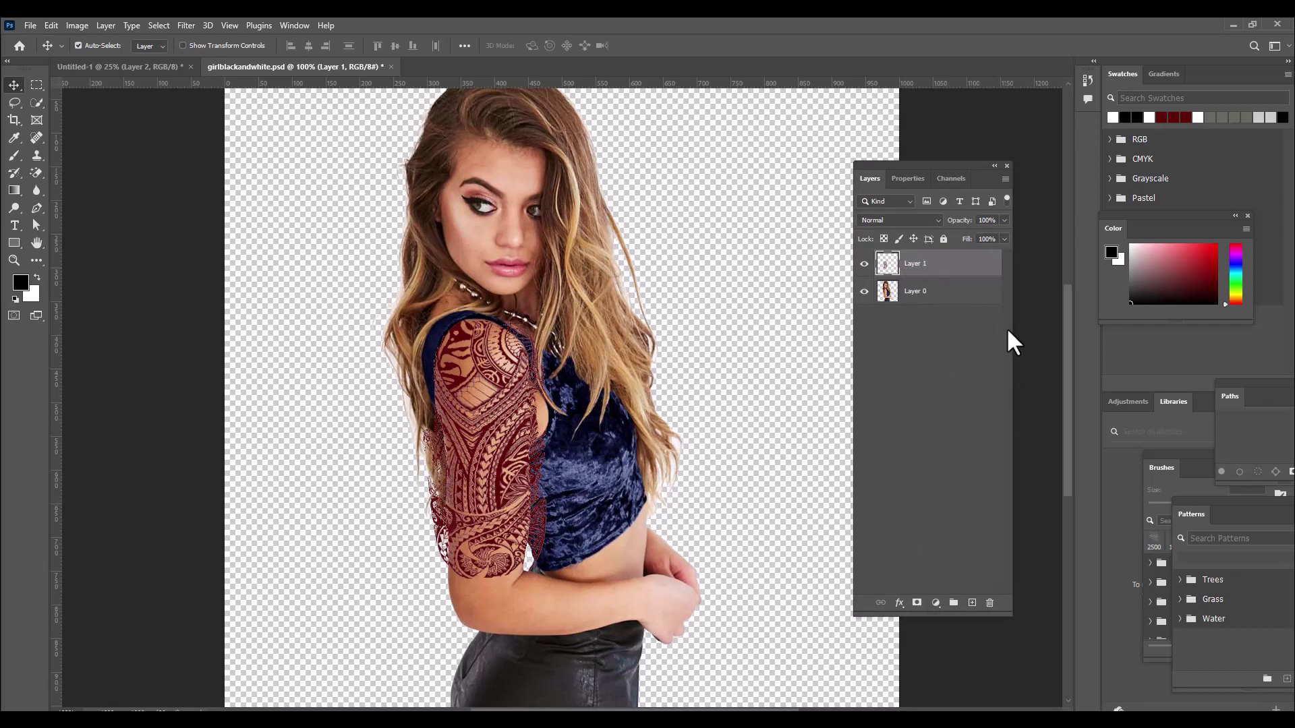
pyautogui.click(900, 216)
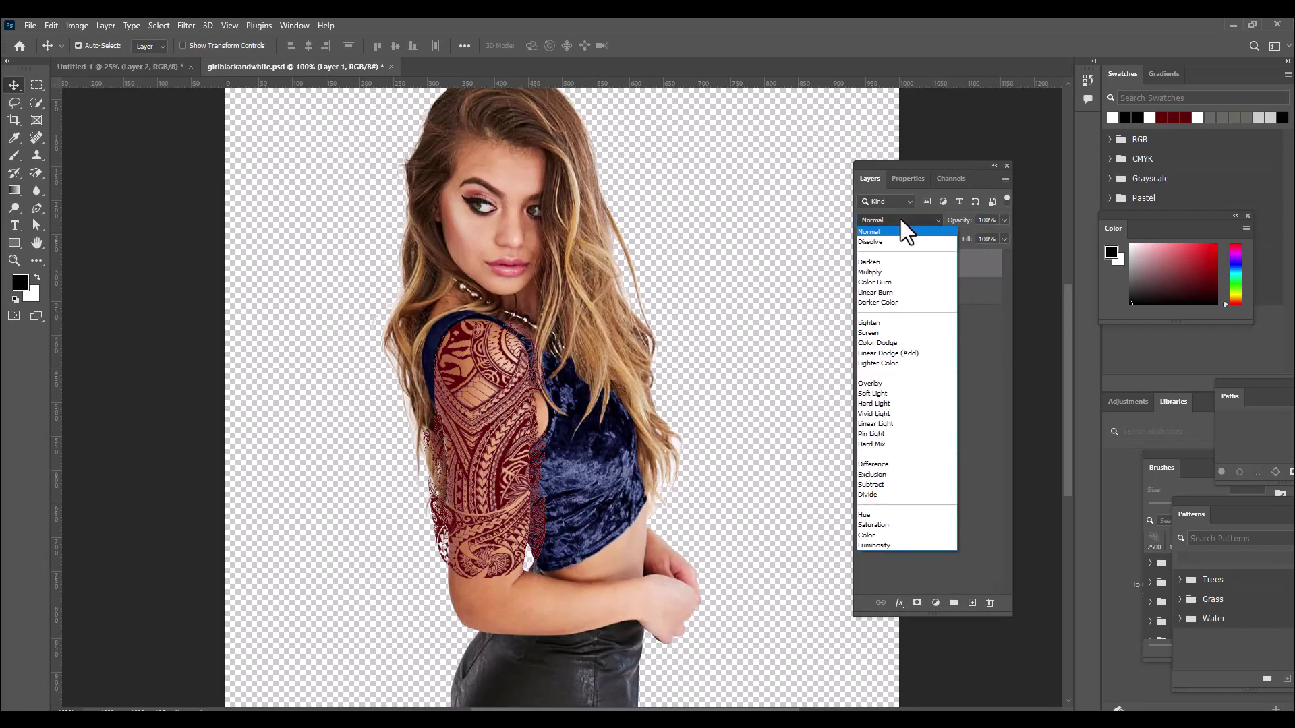
pyautogui.click(896, 270)
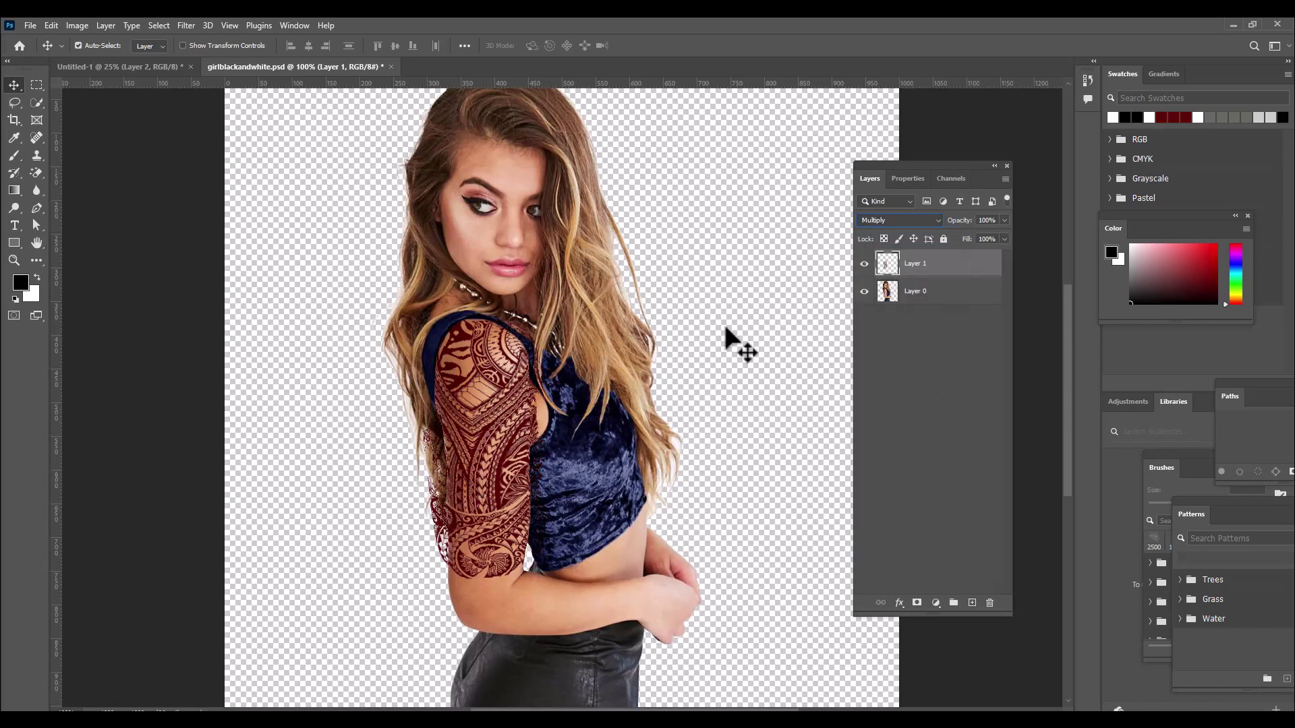
pyautogui.moveTo(899, 165); pyautogui.dragTo(878, 140)
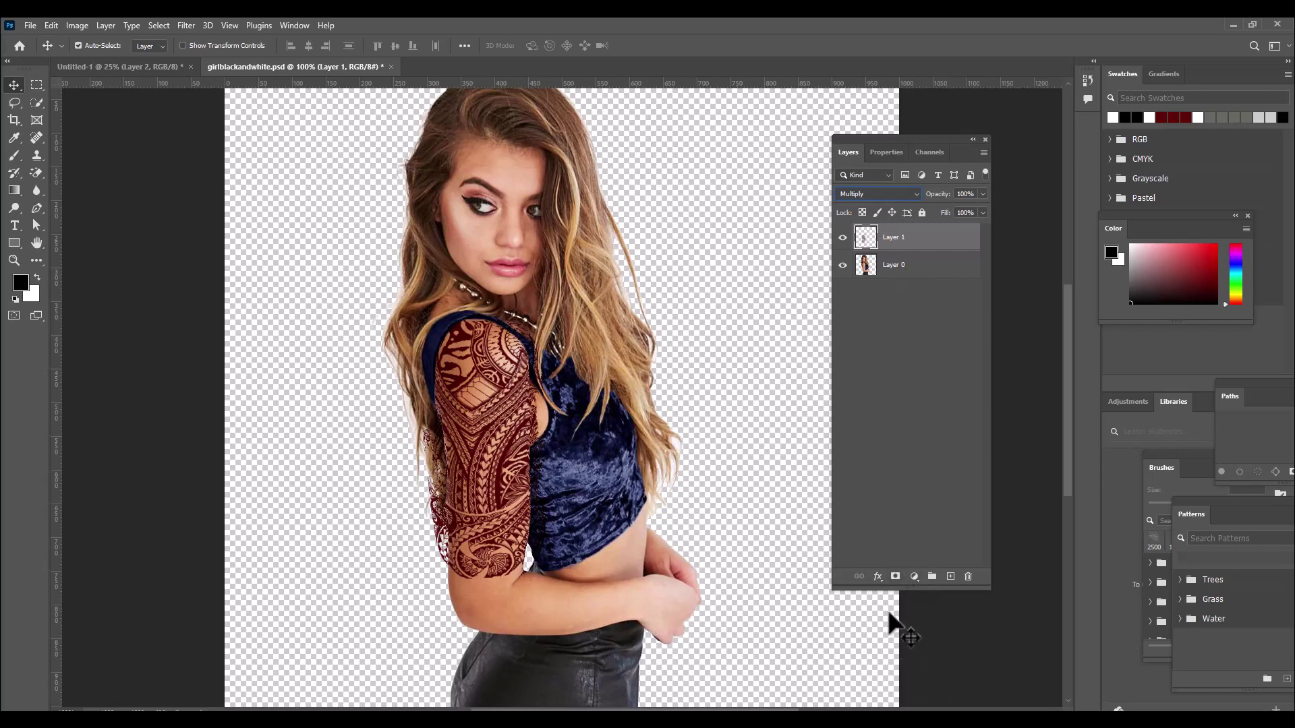
# - Add a hide-all layer mask to Layer 1 and pick the Brush tool
pyautogui.keyDown('alt'); pyautogui.click(895, 577); pyautogui.keyUp('alt')
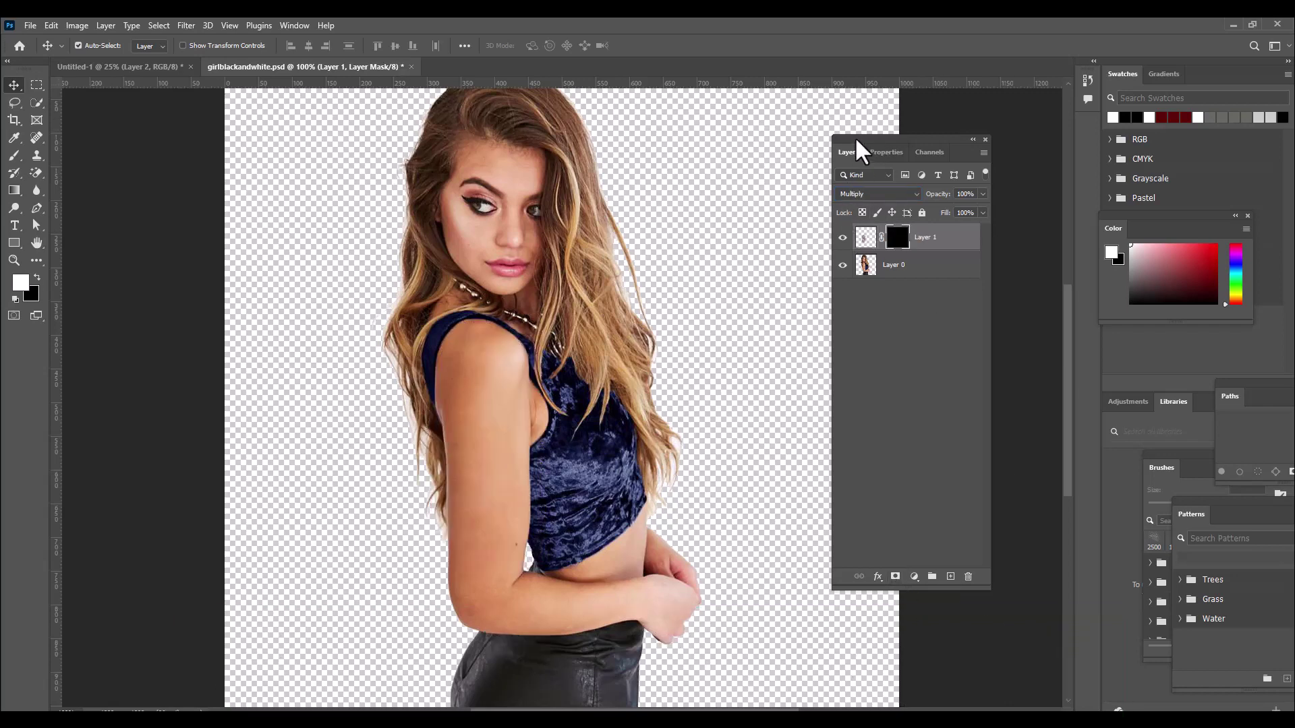
pyautogui.moveTo(857, 140); pyautogui.dragTo(921, 176)
pyautogui.click(12, 156)
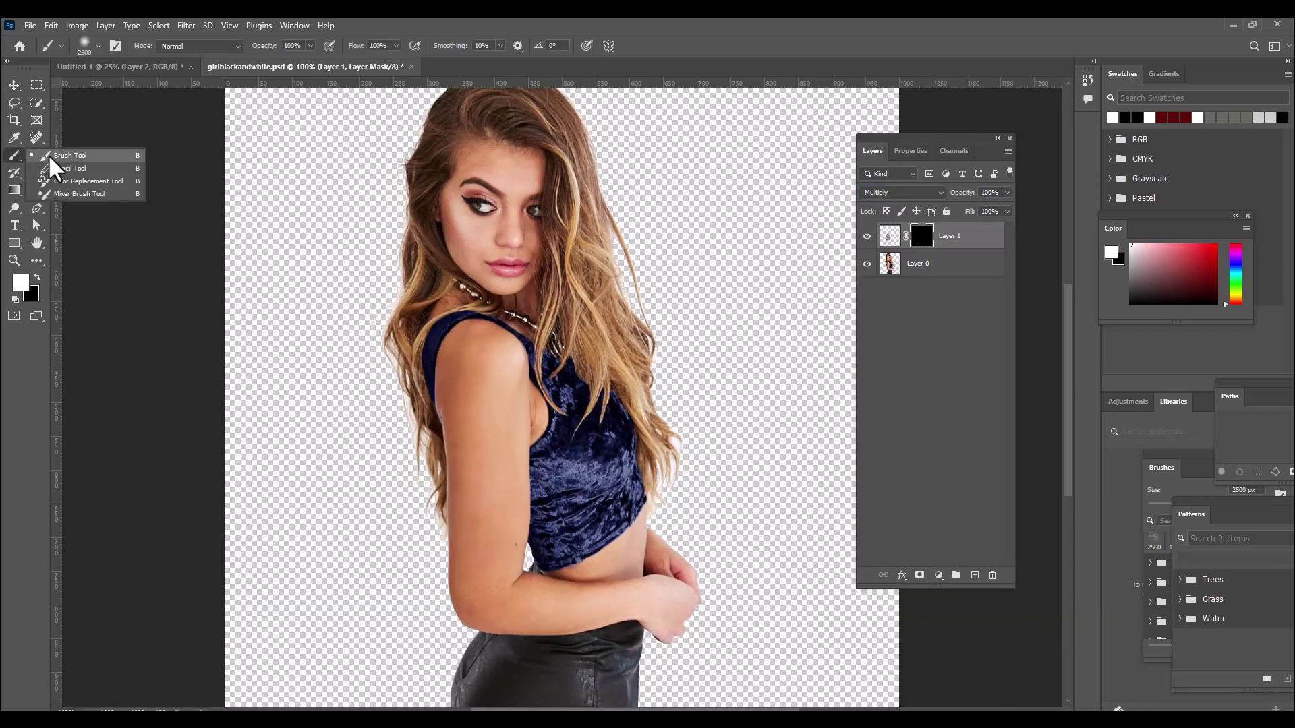
pyautogui.click(85, 45)
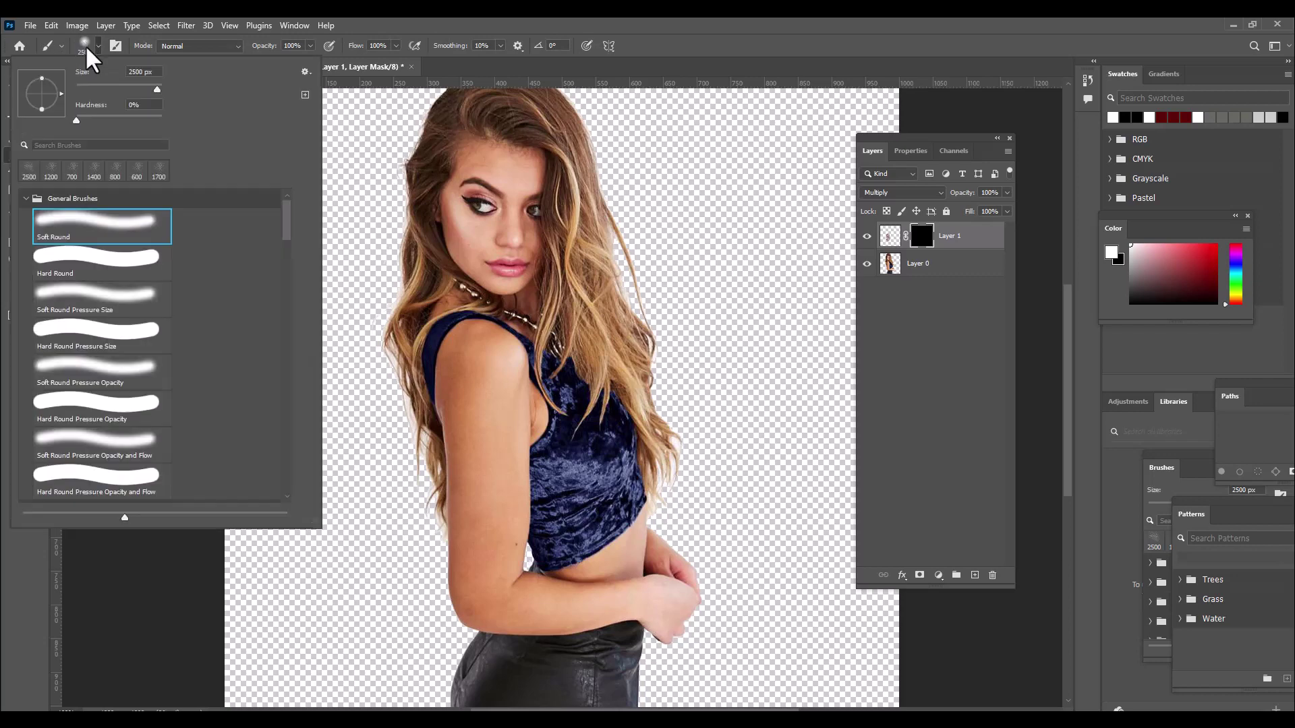
pyautogui.click(532, 27)
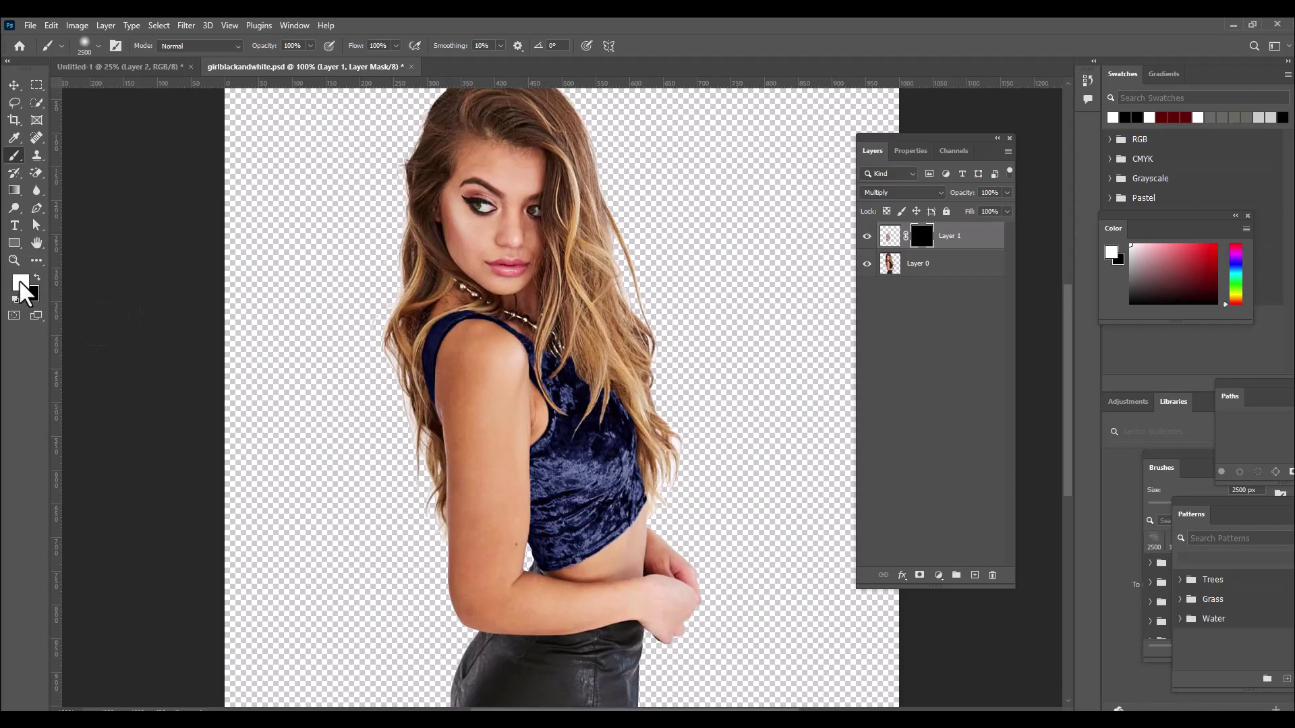
# - Shrink the brush from 200 to 80 px and paint the tattoo back over the shoulder
pyautogui.moveTo(923, 133); pyautogui.dragTo(949, 134)
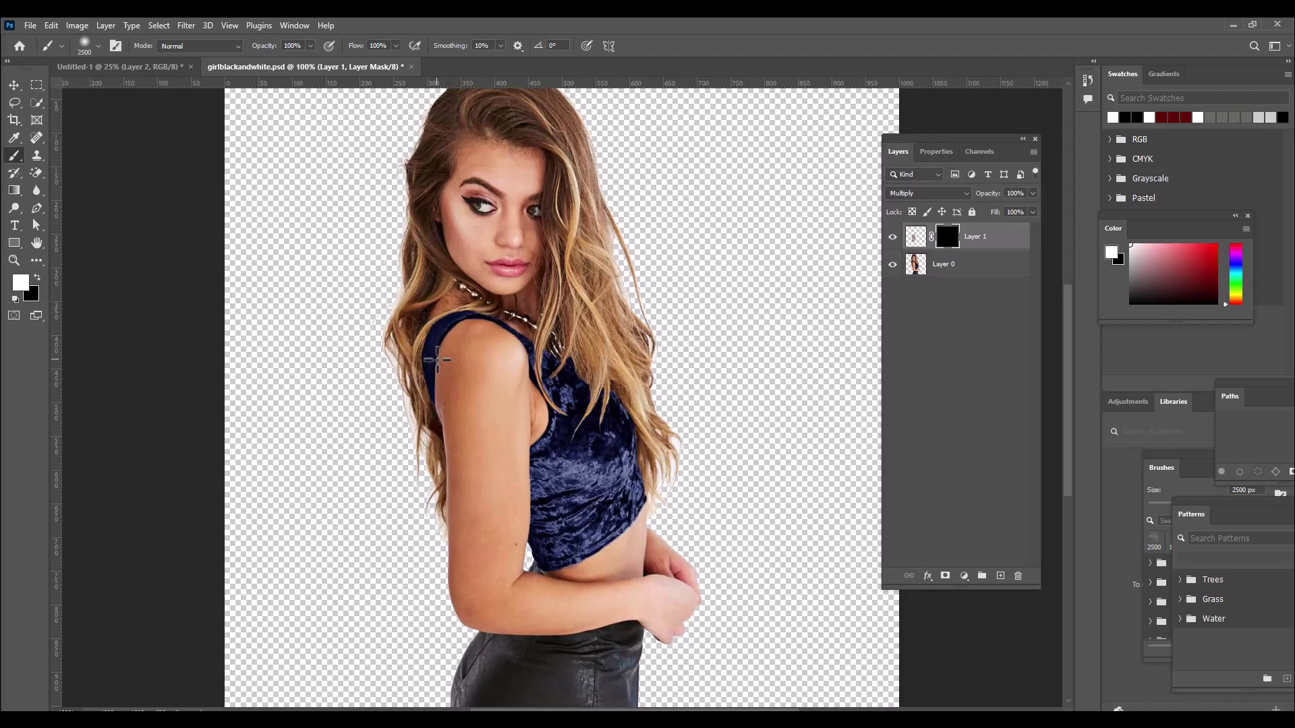
pyautogui.press('[')
pyautogui.press('[')
pyautogui.press('[')
pyautogui.press('[')
pyautogui.press('[')
pyautogui.press('[')
pyautogui.press('[')
pyautogui.press('[')
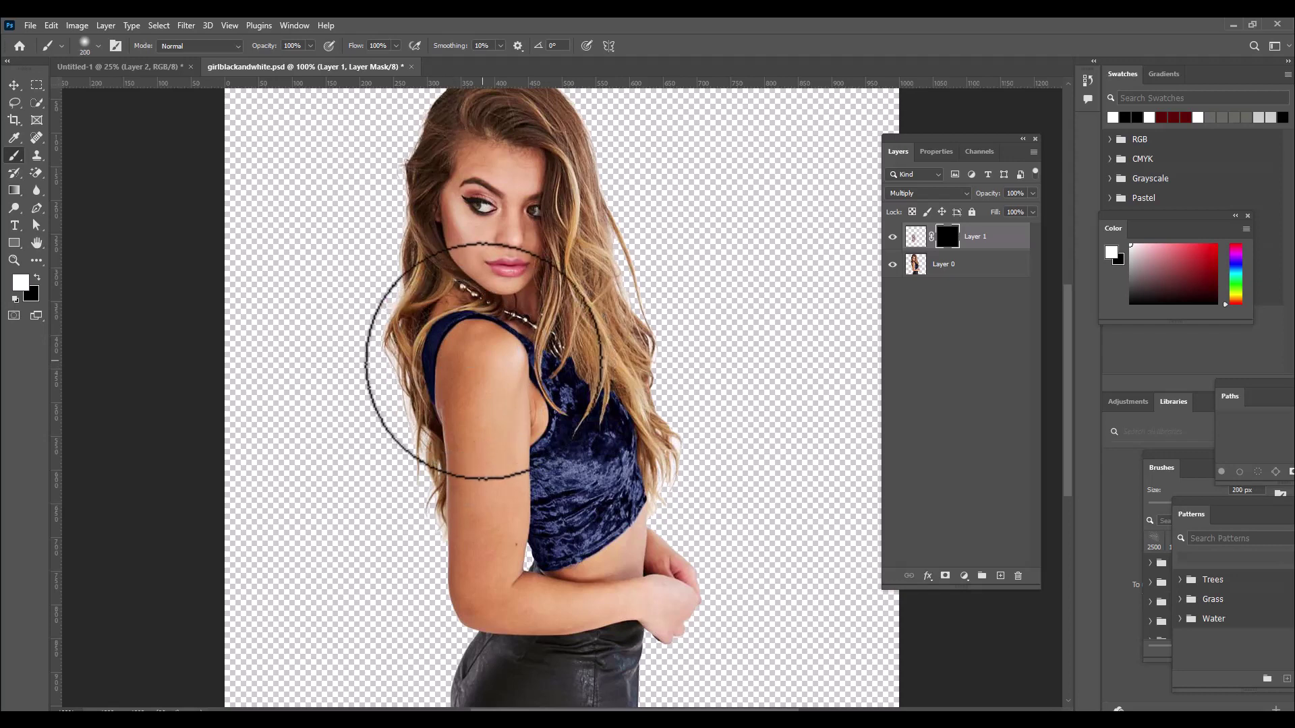
pyautogui.press('[')
pyautogui.press('[')
pyautogui.press('[')
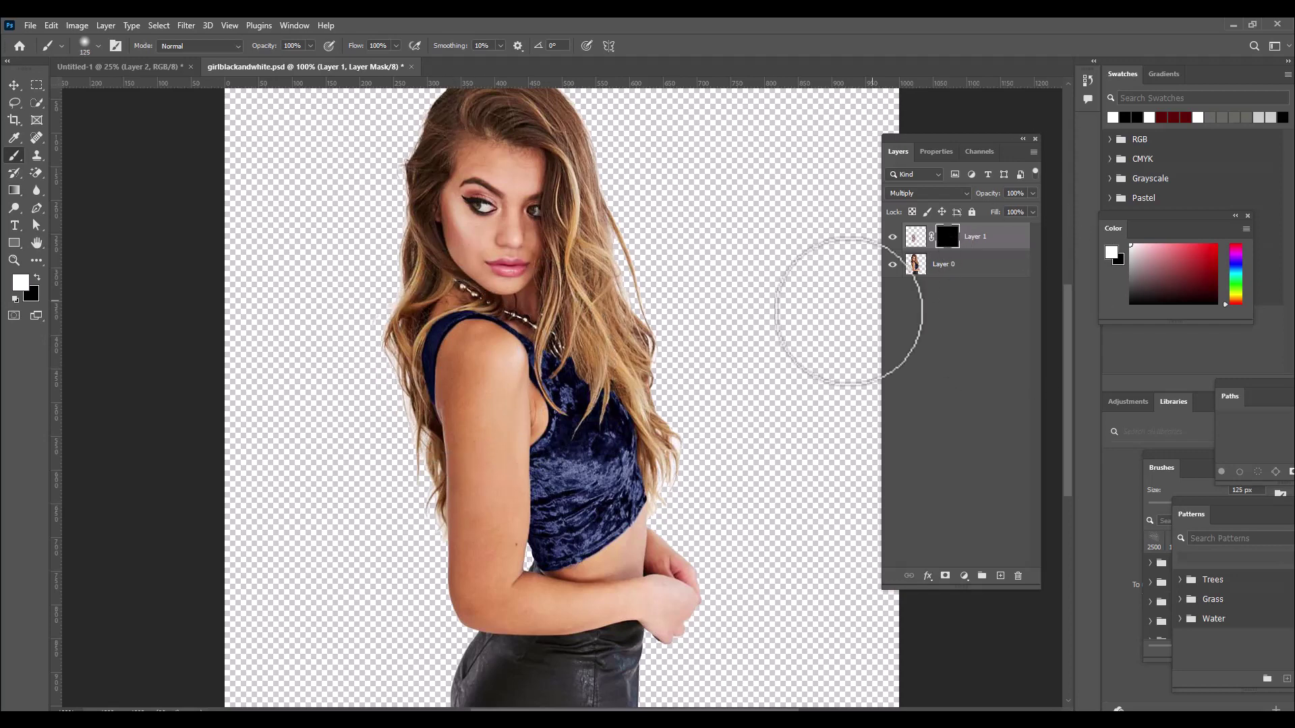
pyautogui.press('[')
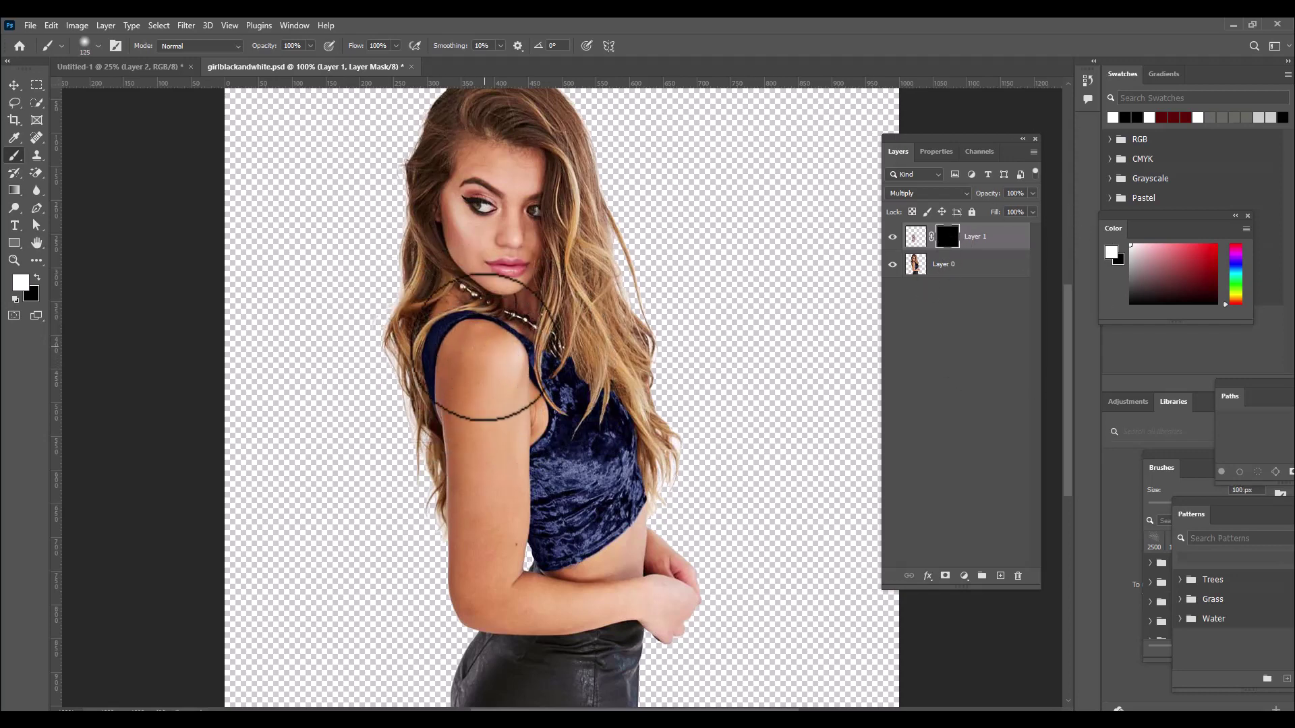
pyautogui.moveTo(485, 345)
pyautogui.mouseDown()
pyautogui.moveTo(500, 528)
pyautogui.moveTo(474, 458)
pyautogui.moveTo(478, 499)
pyautogui.moveTo(465, 408)
pyautogui.moveTo(493, 555)
pyautogui.moveTo(493, 419)
pyautogui.moveTo(495, 515)
pyautogui.moveTo(490, 444)
pyautogui.moveTo(491, 521)
pyautogui.moveTo(475, 540)
pyautogui.moveTo(482, 553)
pyautogui.moveTo(496, 495)
pyautogui.moveTo(492, 354)
pyautogui.moveTo(478, 379)
pyautogui.moveTo(495, 348)
pyautogui.moveTo(491, 436)
pyautogui.mouseUp()
pyautogui.press('[')
pyautogui.press('[')
pyautogui.press('[')
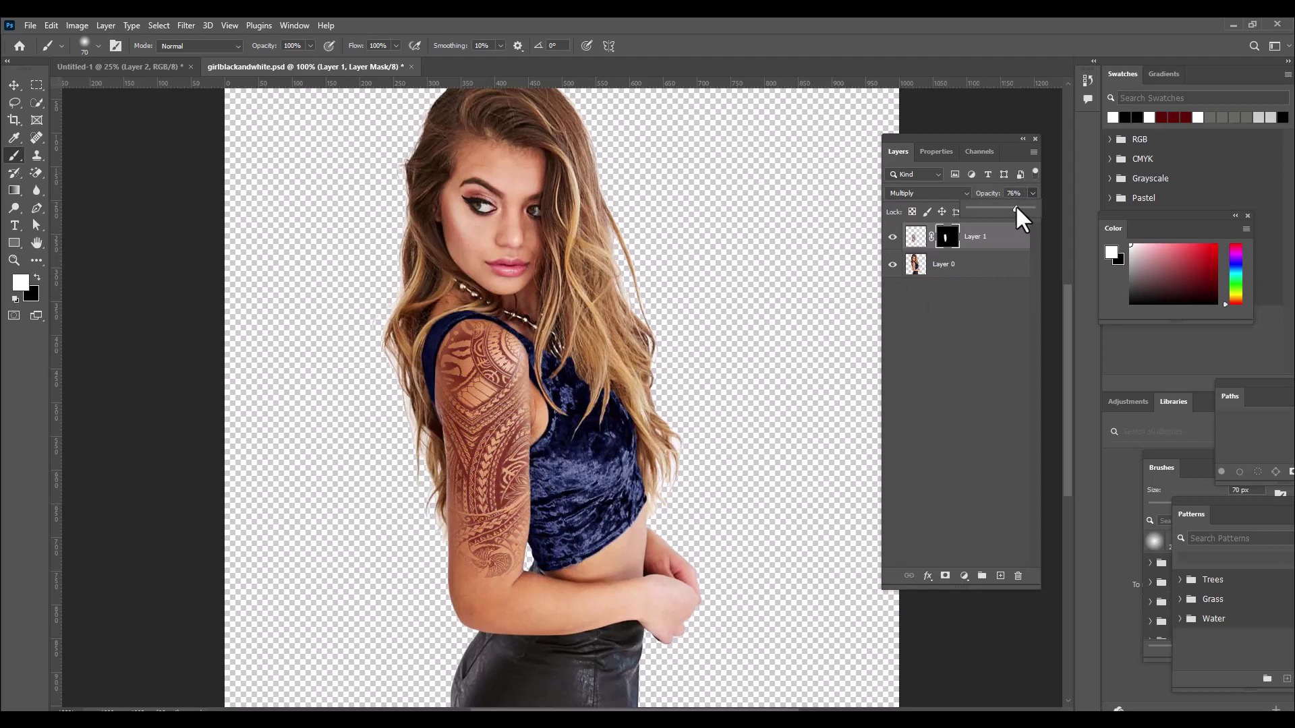
# - Set Layer 1 to 77% opacity, swap colours, and duplicate it with the copy at 50%
pyautogui.moveTo(1016, 209)
pyautogui.mouseDown()
pyautogui.moveTo(1007, 238)
pyautogui.moveTo(1015, 208)
pyautogui.mouseUp()
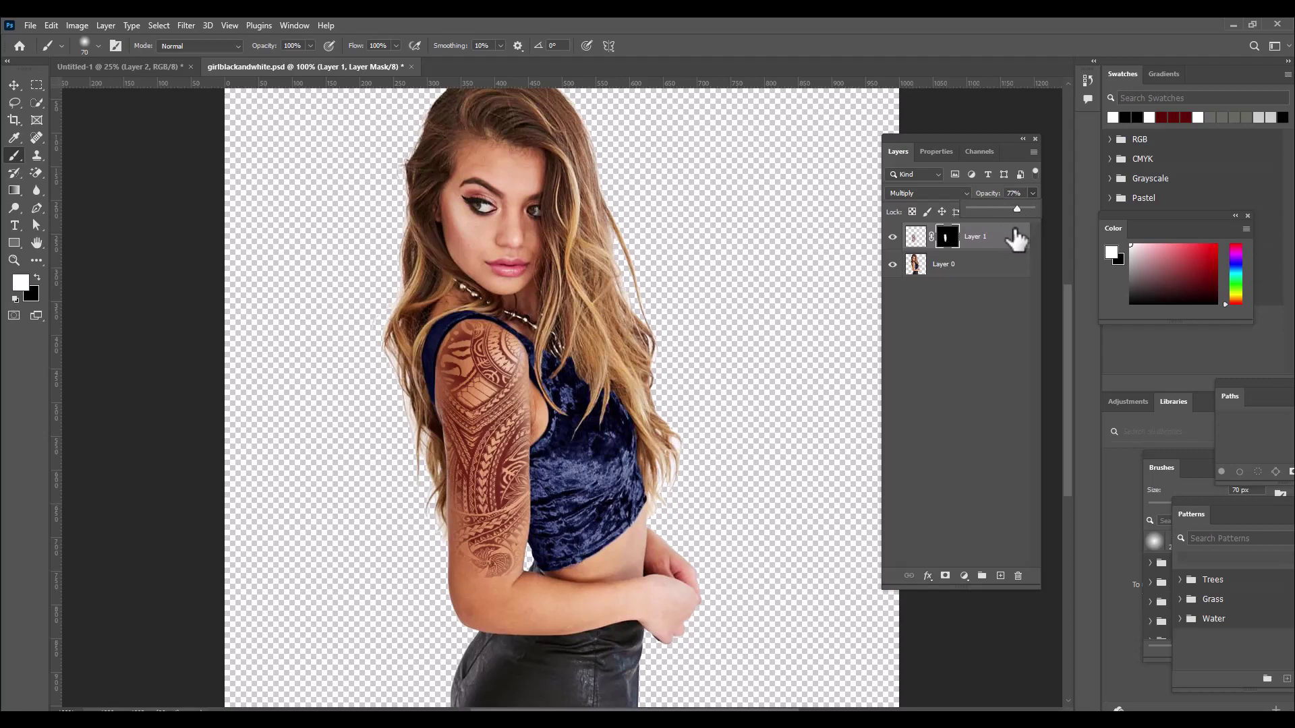
pyautogui.press('x')
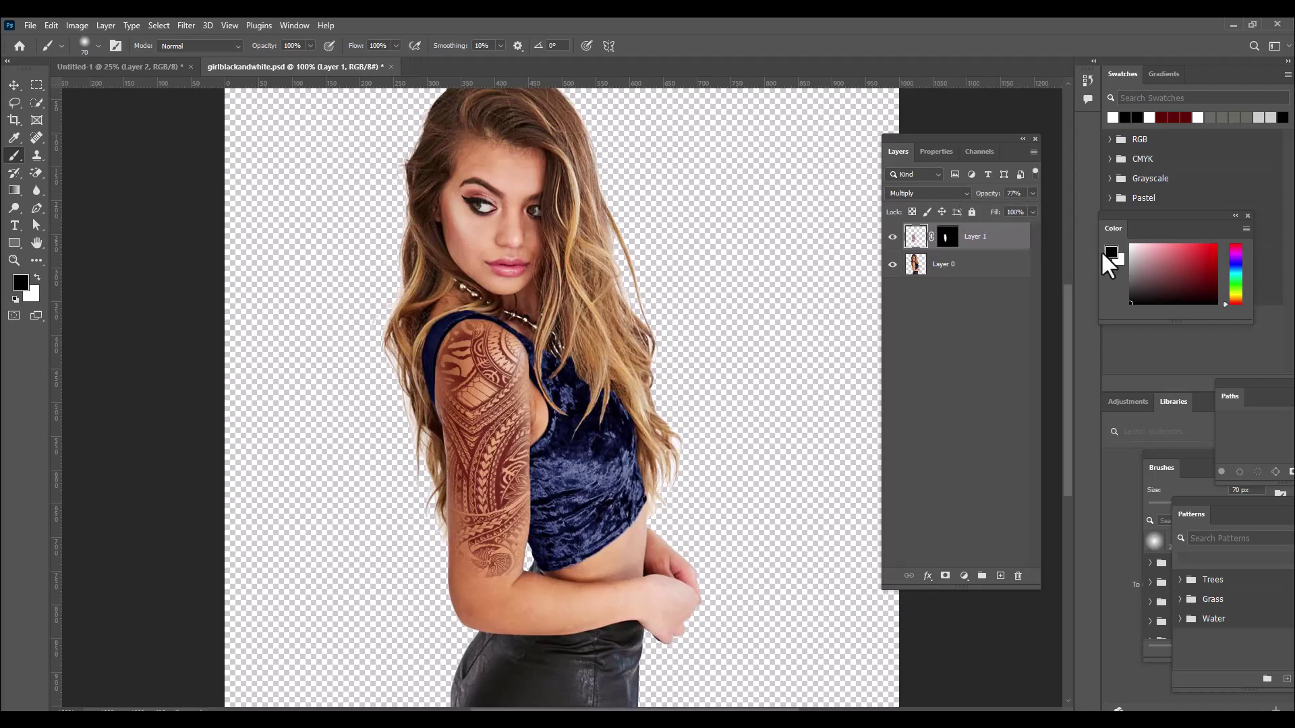
pyautogui.hotkey('ctrl', 'j')
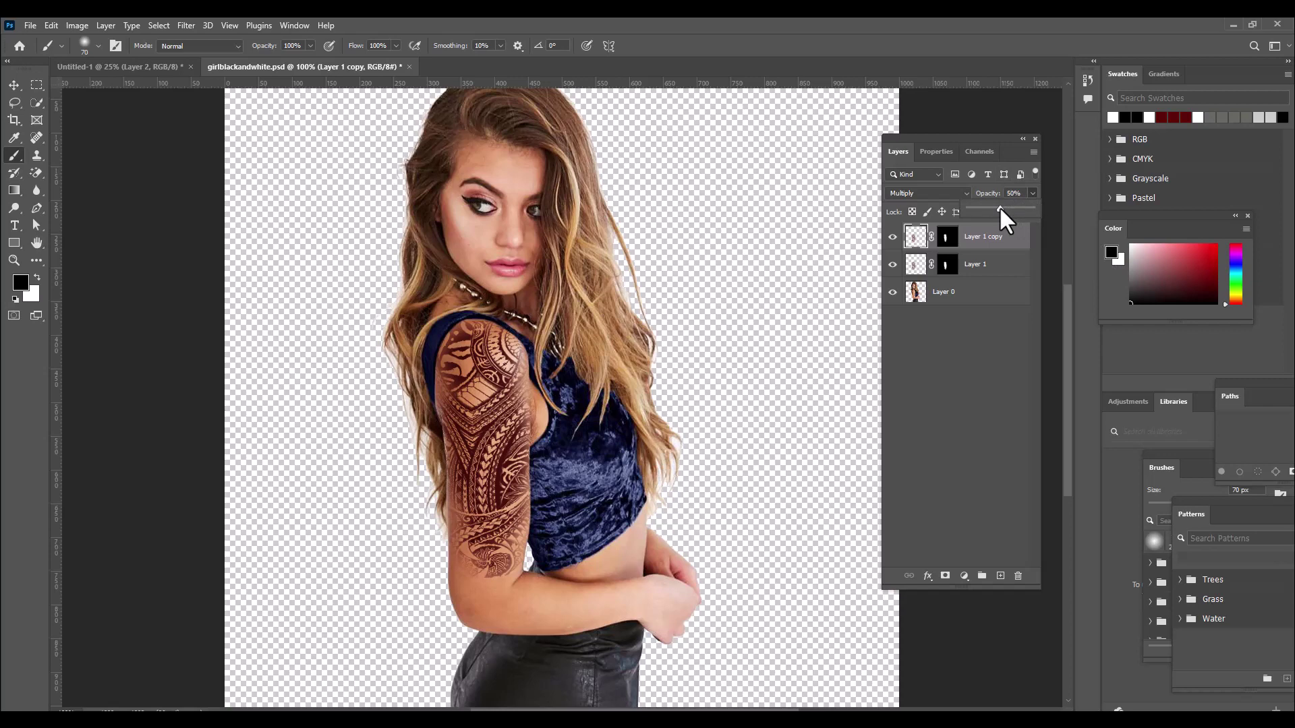
pyautogui.moveTo(998, 205); pyautogui.dragTo(998, 207)
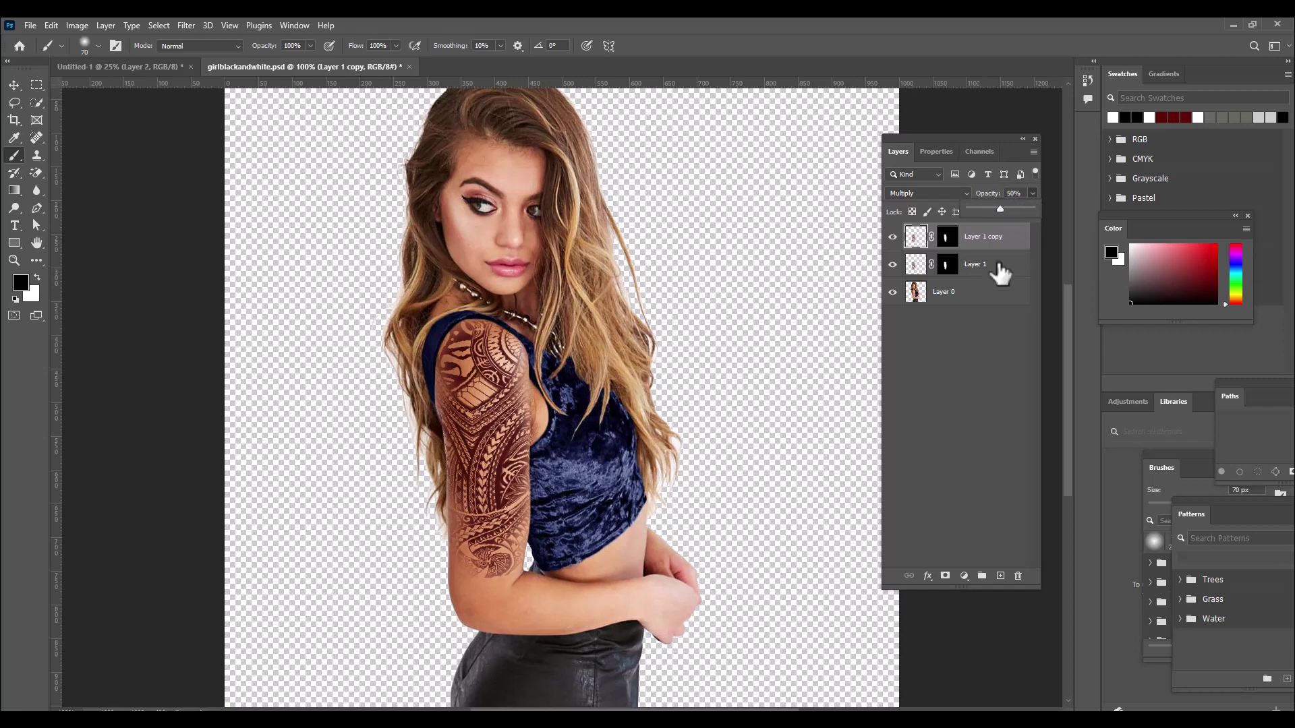
# - Lasso a freehand selection around the wolf tattoo in Untitled-1
pyautogui.click(79, 67)
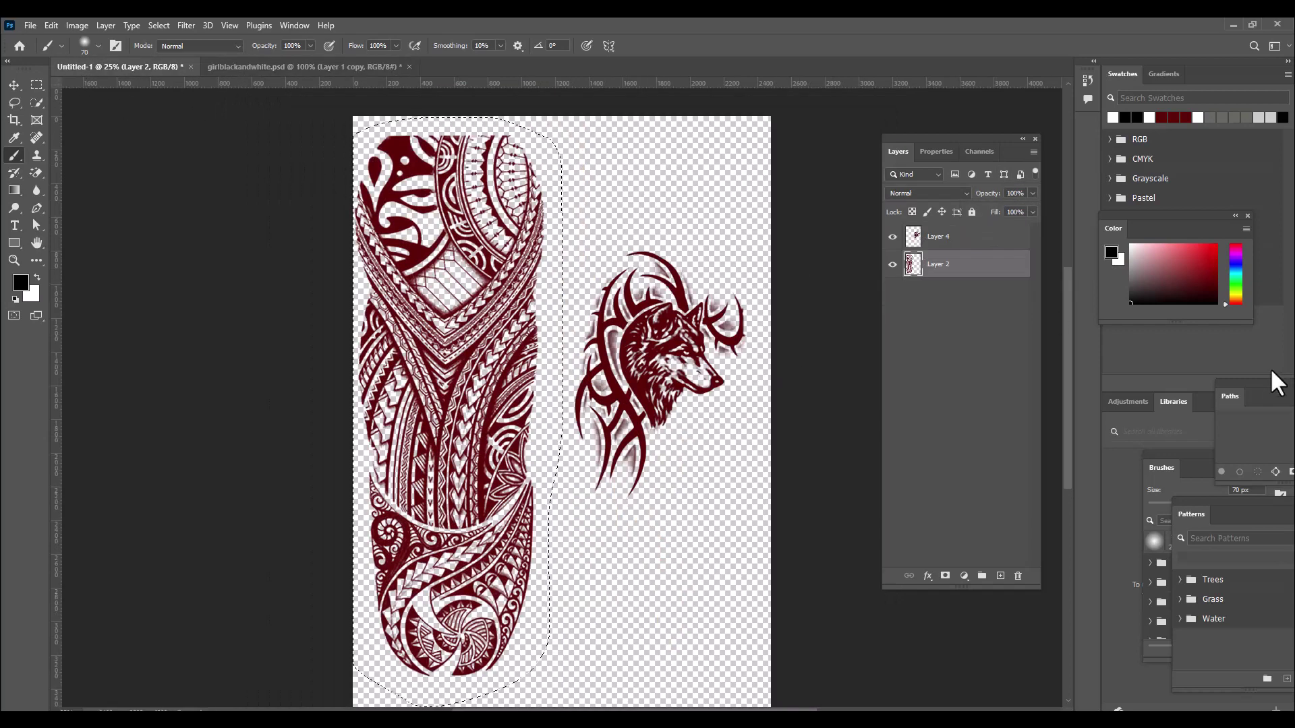
pyautogui.click(14, 102)
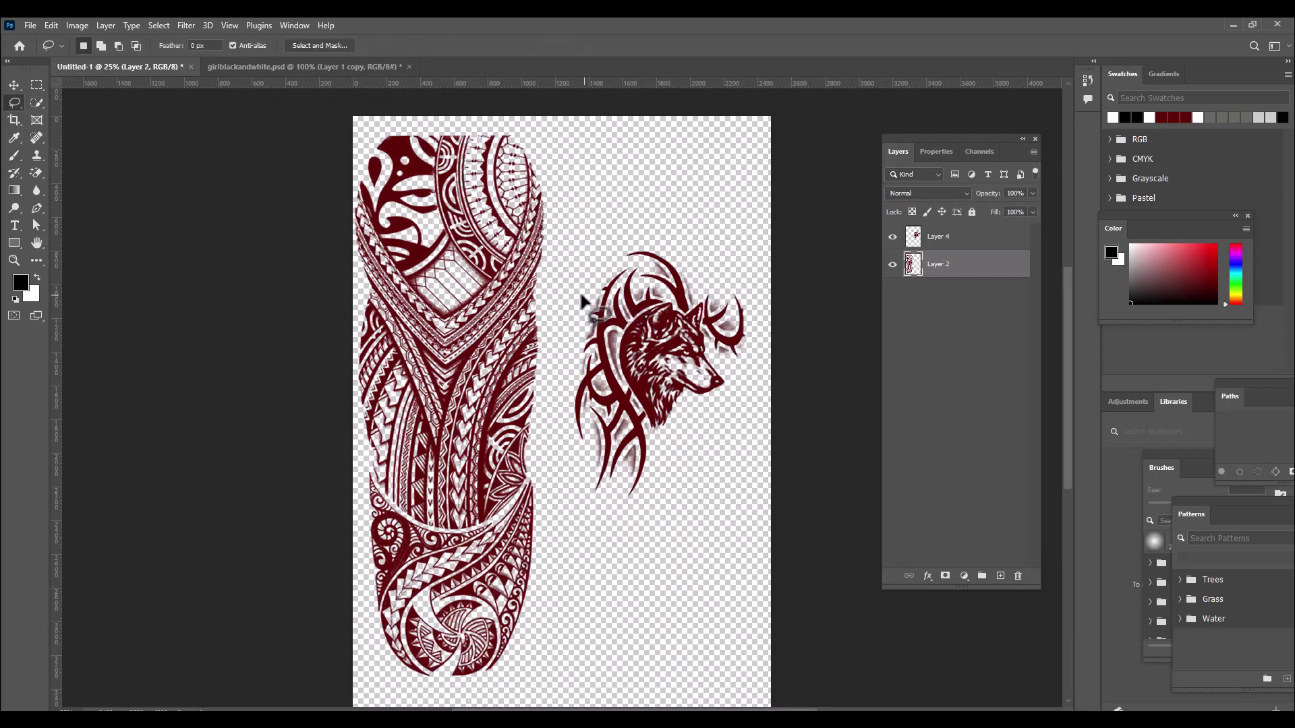
pyautogui.moveTo(580, 296)
pyautogui.mouseDown()
pyautogui.moveTo(637, 239)
pyautogui.moveTo(671, 238)
pyautogui.moveTo(752, 293)
pyautogui.moveTo(760, 330)
pyautogui.moveTo(747, 369)
pyautogui.mouseUp()
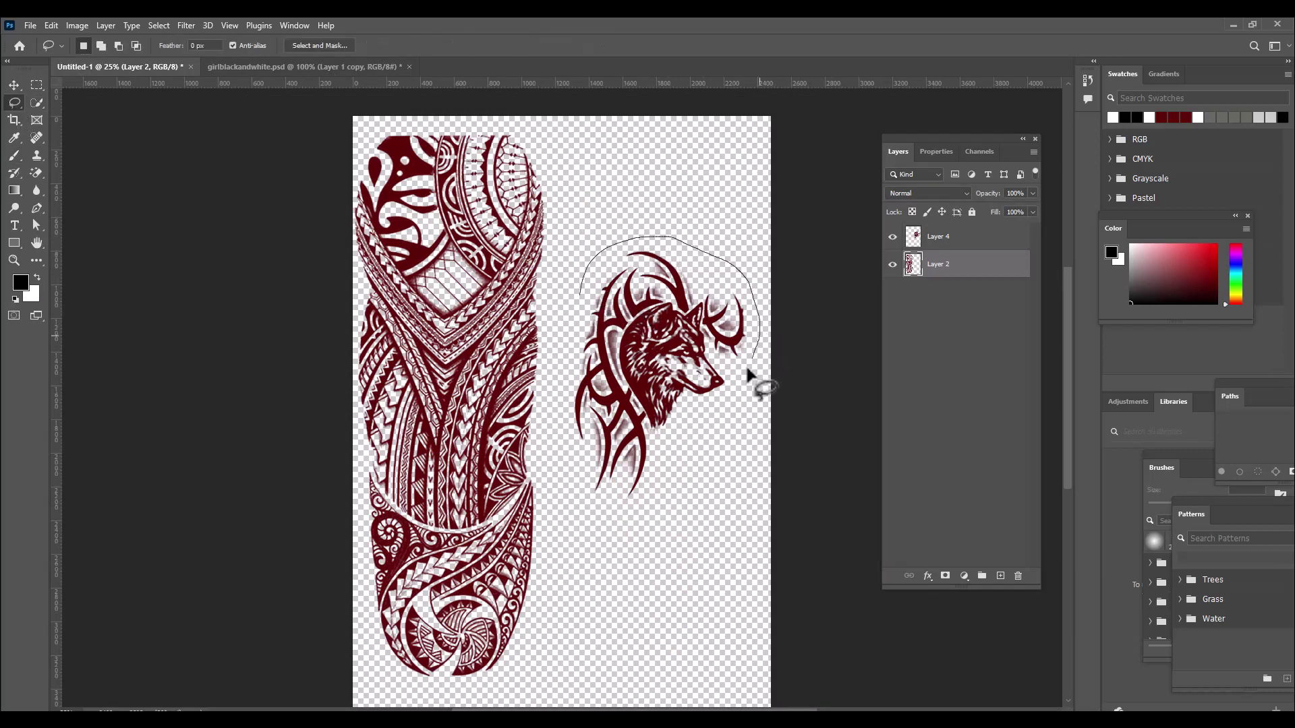
pyautogui.moveTo(605, 532); pyautogui.dragTo(583, 287)
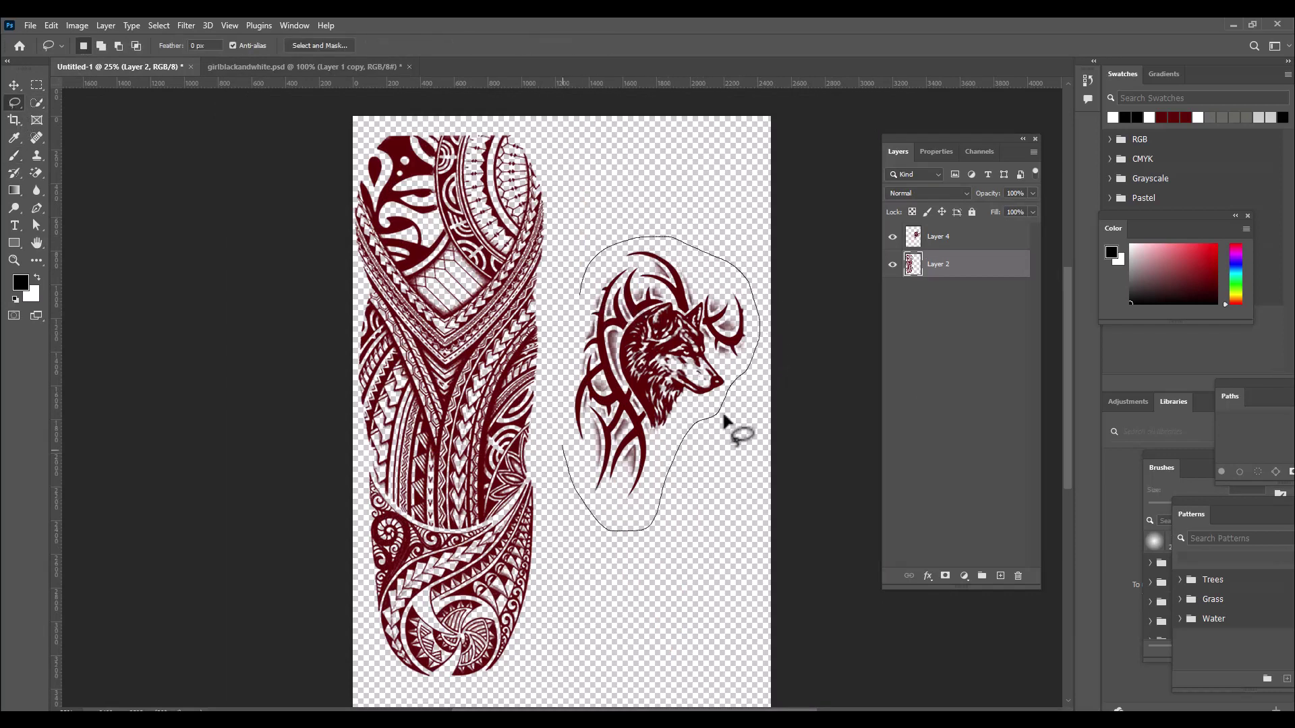
# - Drag the wolf from Layer 4 into girlblackandwhite.psd with the Move tool
pyautogui.click(938, 236)
pyautogui.press('v')
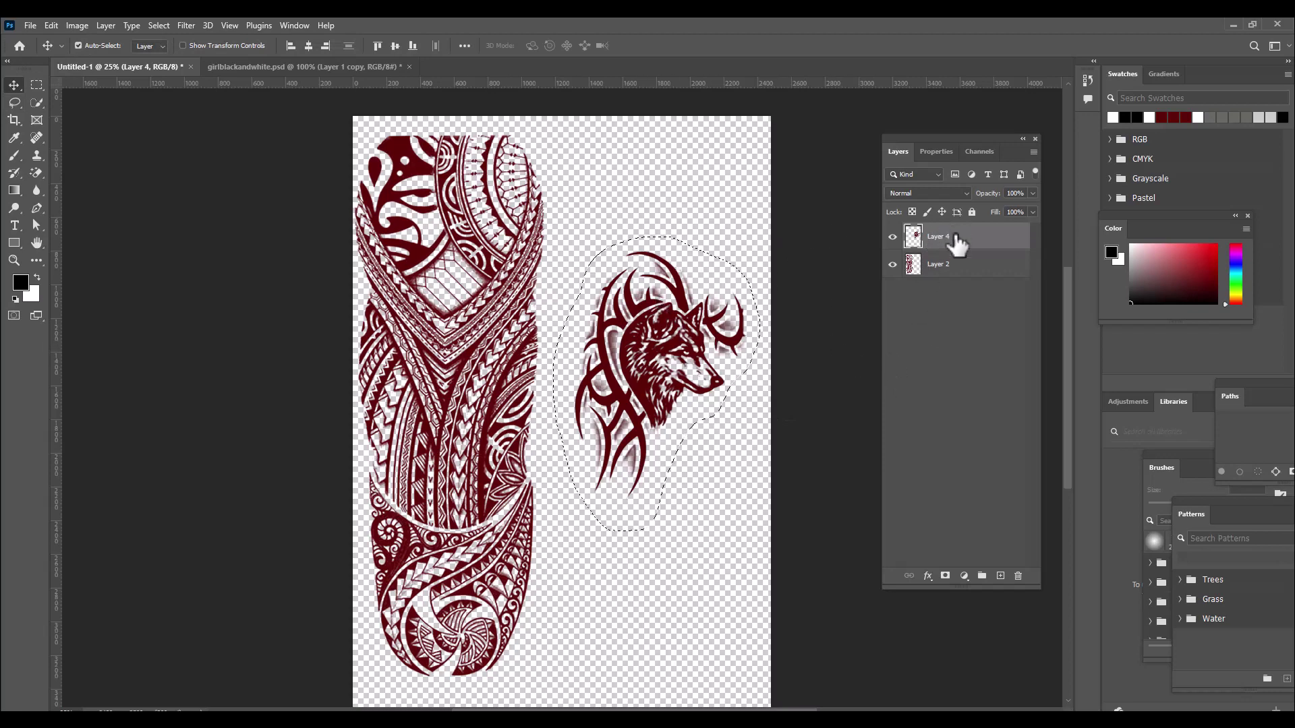
pyautogui.moveTo(679, 347); pyautogui.dragTo(472, 236)
pyautogui.moveTo(487, 223); pyautogui.dragTo(515, 304)
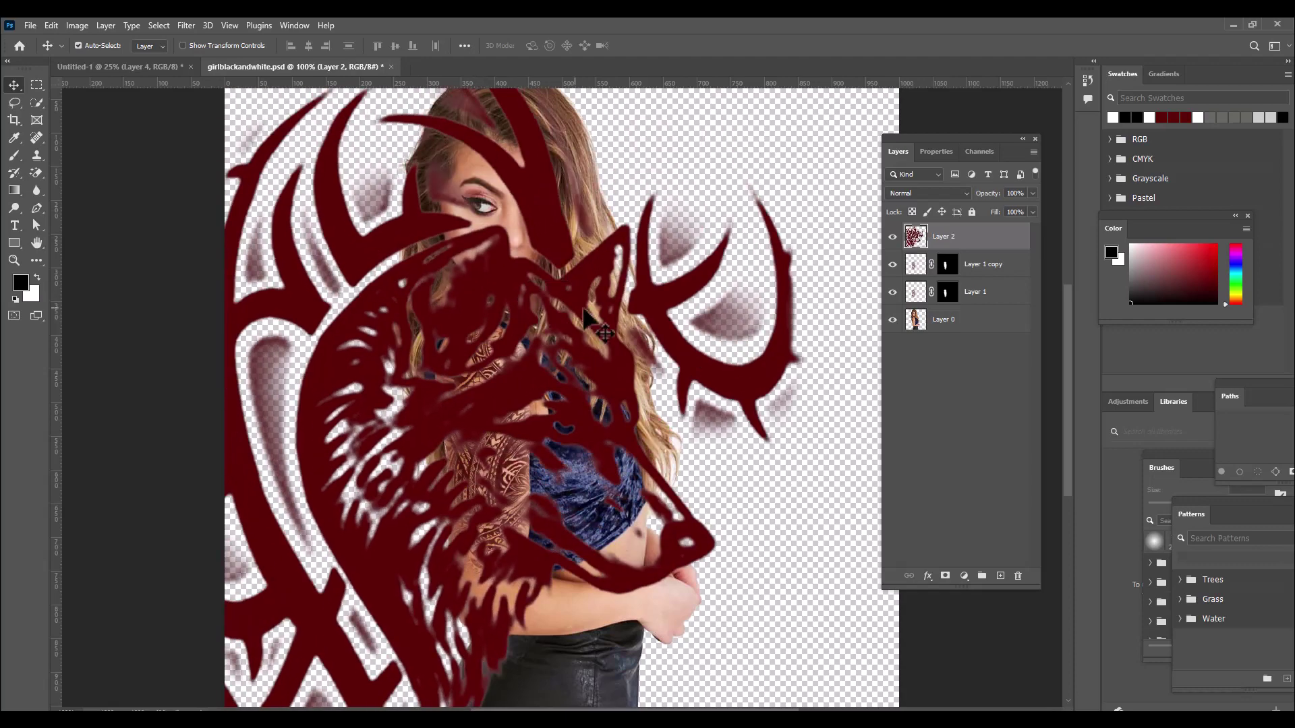
# - Free-transform the wolf to about 4.5% size, place it on the cheek, rotate it -10.77°
pyautogui.hotkey('ctrl', 't')
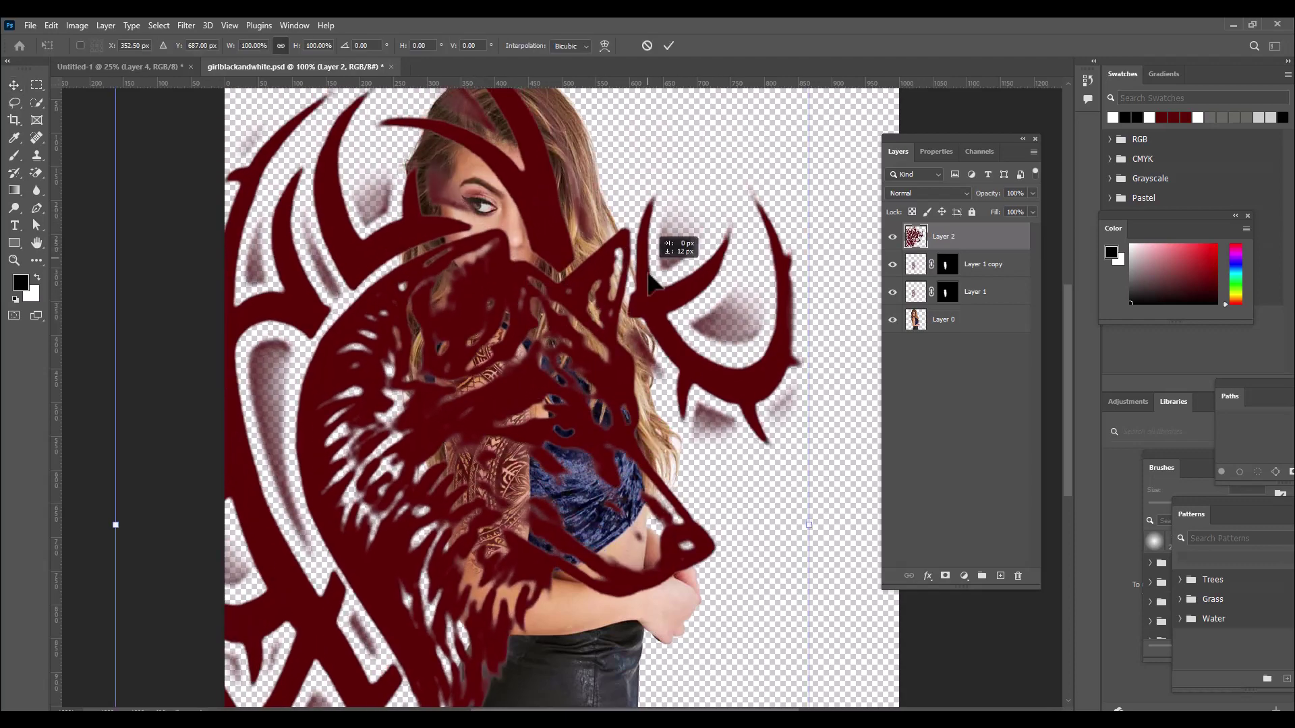
pyautogui.moveTo(671, 245); pyautogui.dragTo(708, 351)
pyautogui.moveTo(846, 122); pyautogui.dragTo(523, 576)
pyautogui.moveTo(502, 631); pyautogui.dragTo(489, 221)
pyautogui.moveTo(519, 168); pyautogui.dragTo(472, 236)
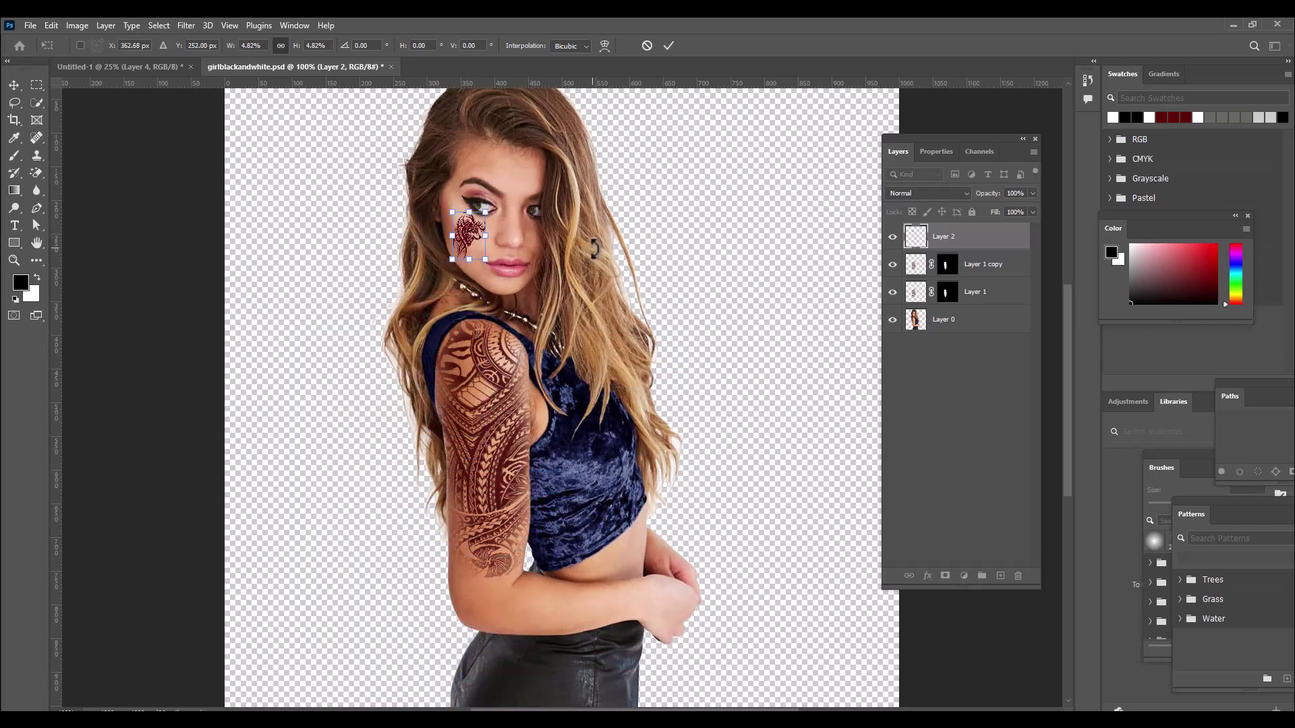
pyautogui.hotkey('ctrl', '+')
pyautogui.scroll(5, 550, 216)
pyautogui.scroll(3, 582, 222)
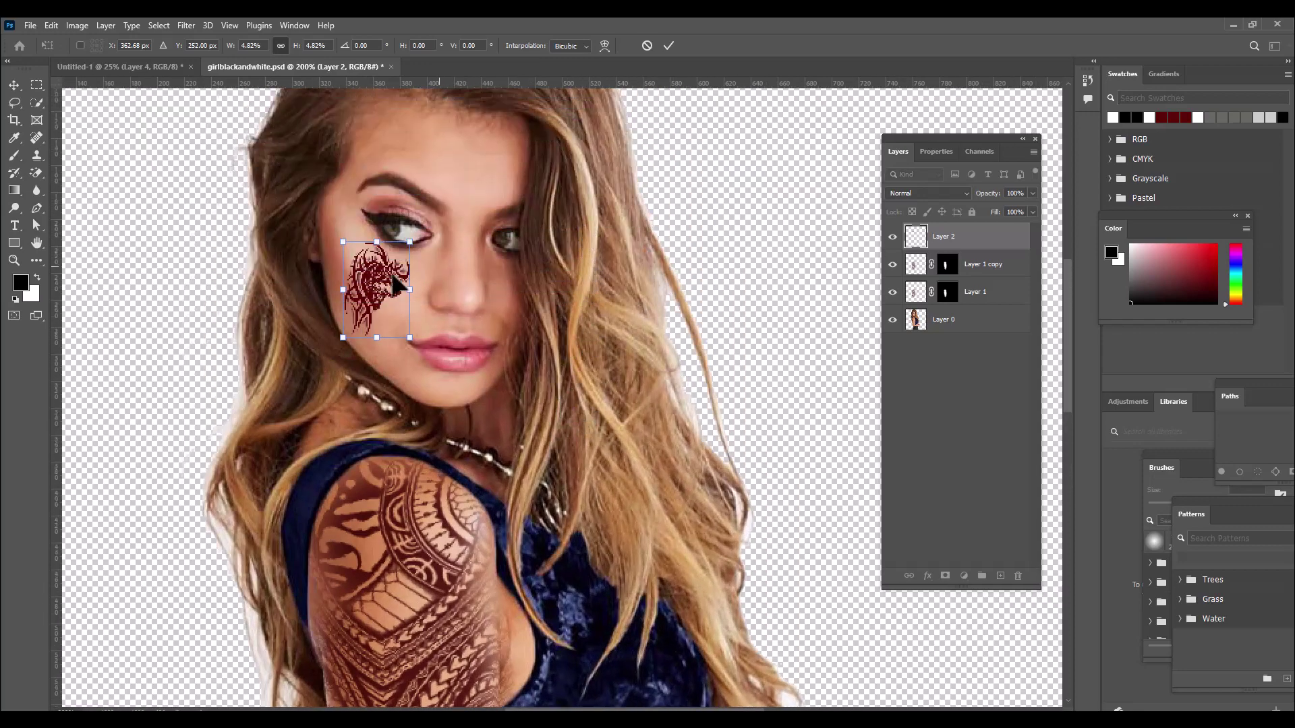
pyautogui.moveTo(409, 244); pyautogui.dragTo(405, 247)
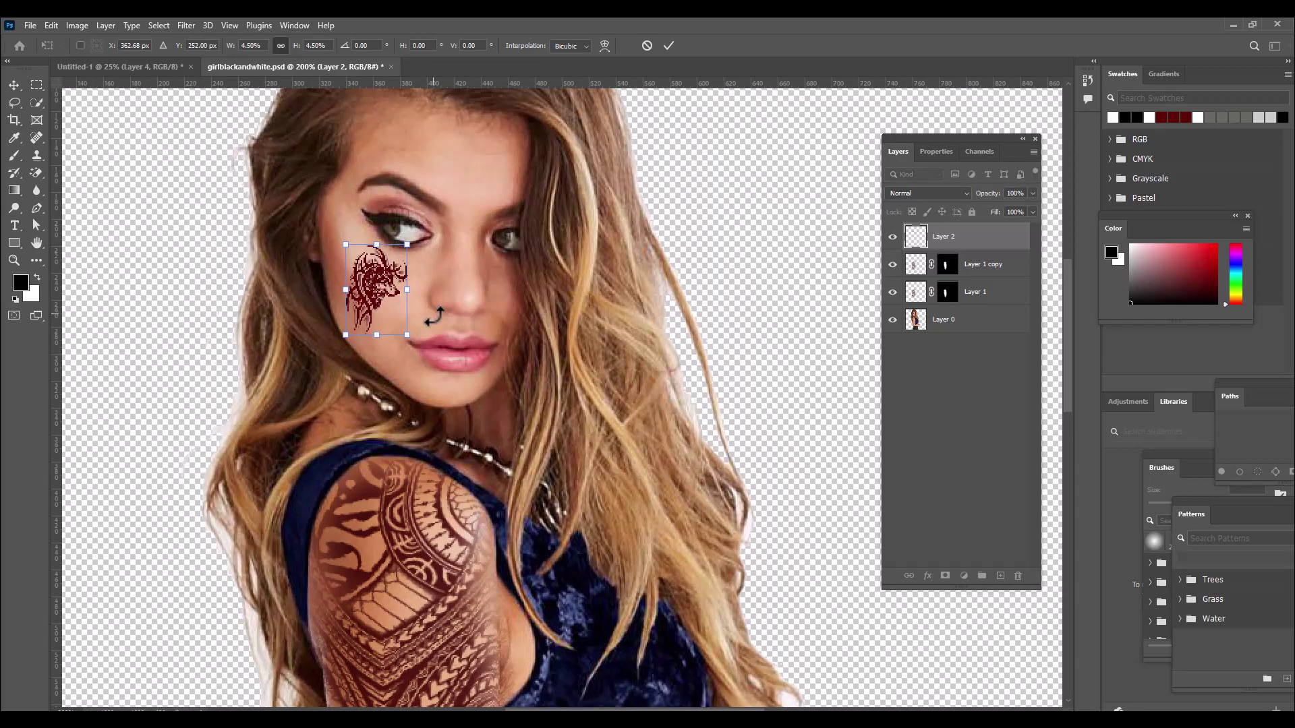
pyautogui.moveTo(432, 318)
pyautogui.mouseDown()
pyautogui.moveTo(436, 307)
pyautogui.moveTo(422, 335)
pyautogui.mouseUp()
pyautogui.press('Return')
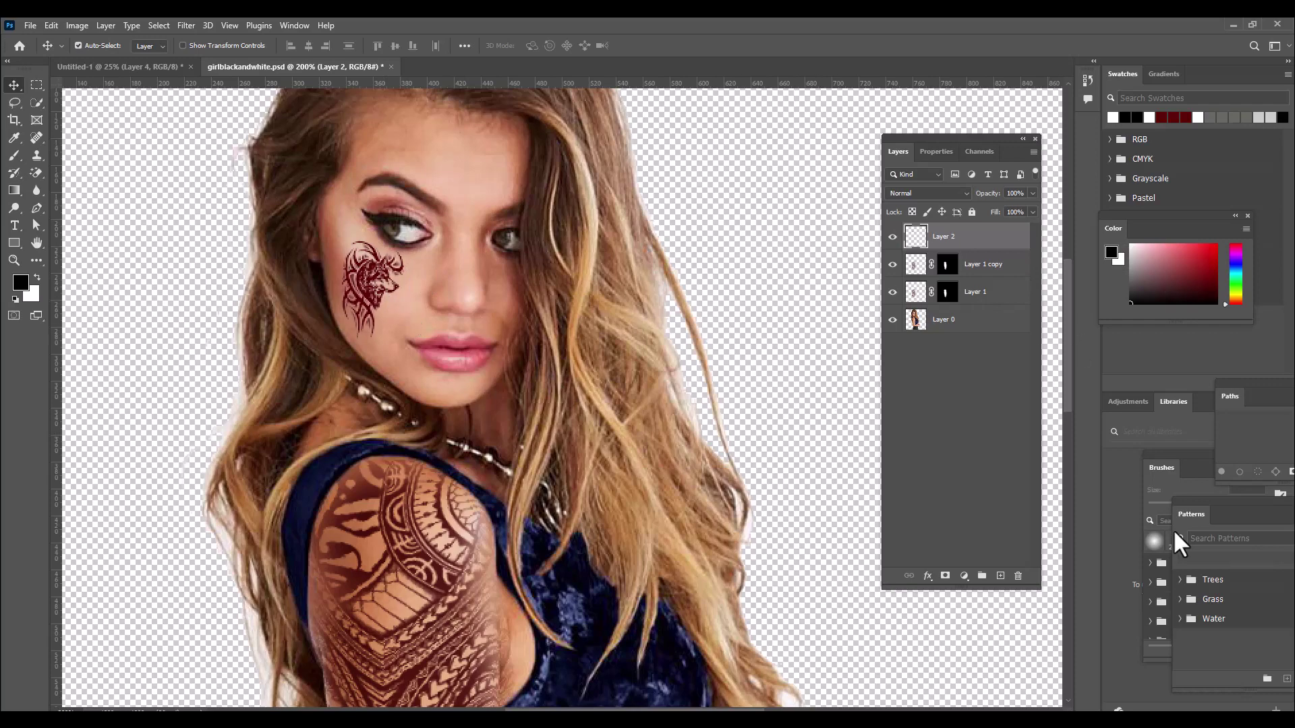
# - Apply Distort > Displace at scale 4 to the cheek wolf using girlblackandwhite.psd
pyautogui.click(182, 25)
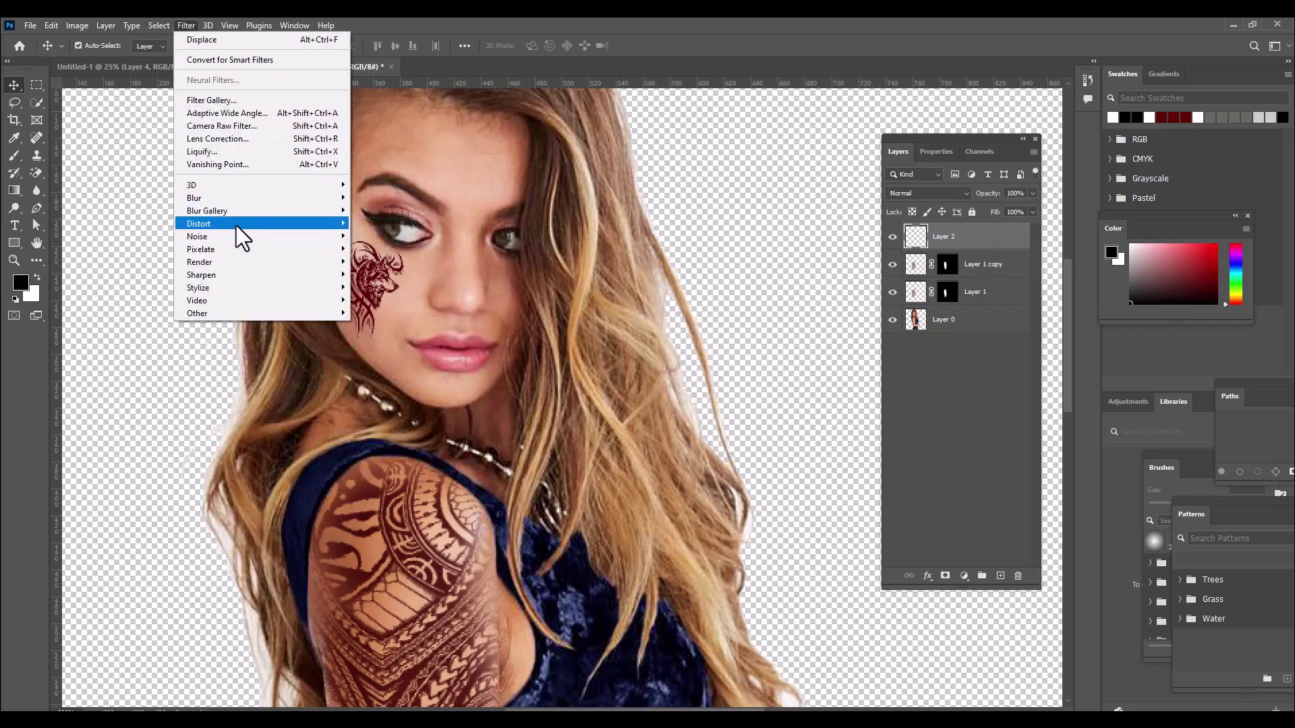
pyautogui.moveTo(236, 225)
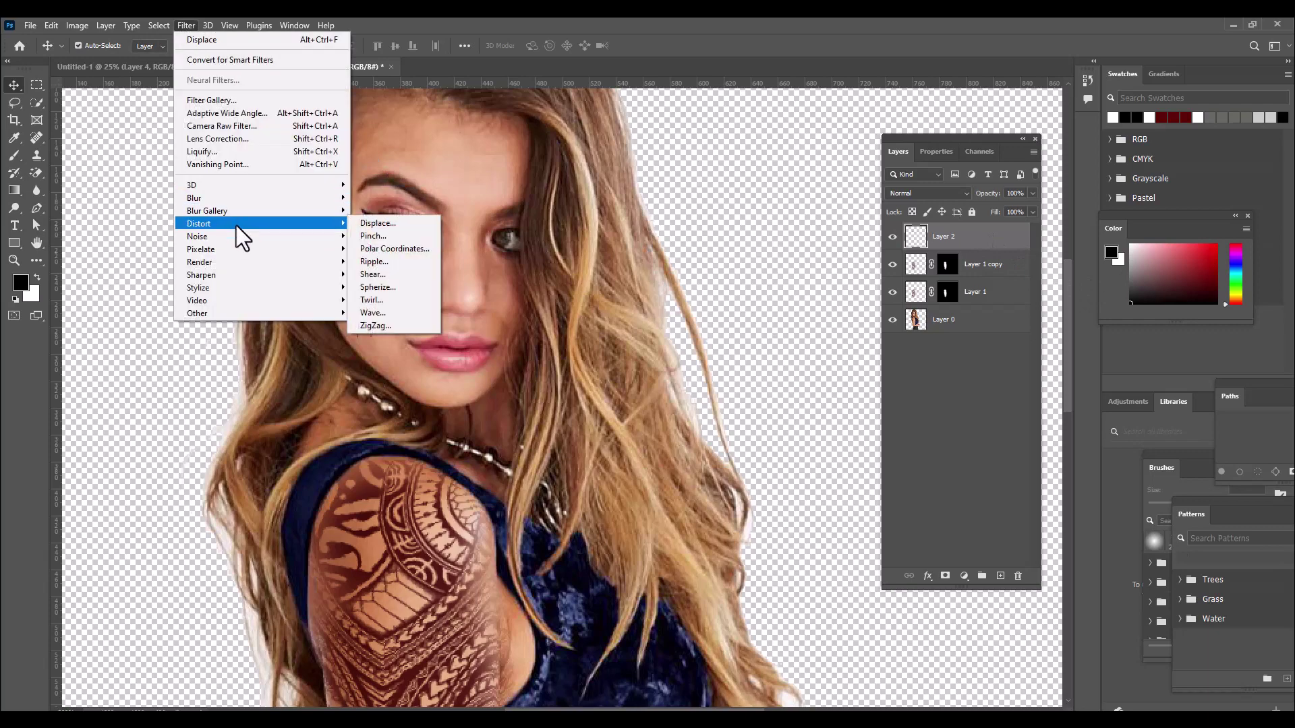
pyautogui.click(410, 225)
pyautogui.moveTo(762, 211); pyautogui.dragTo(782, 201)
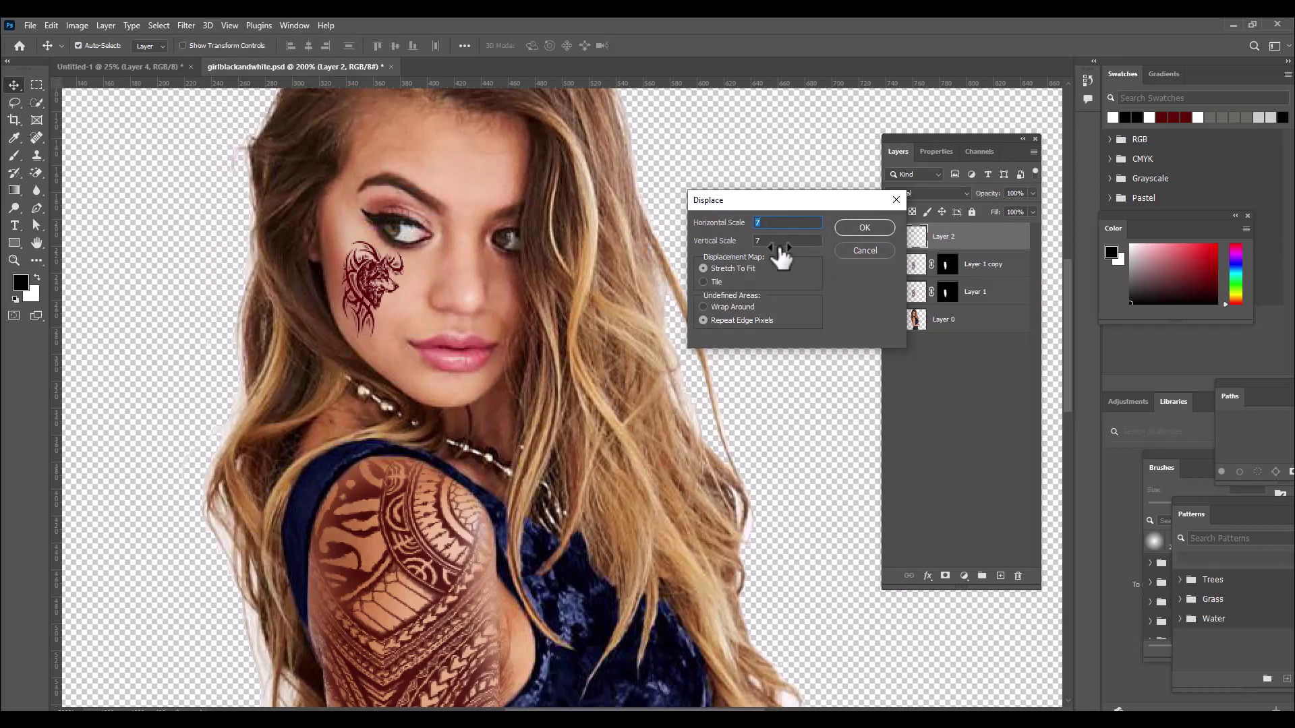
pyautogui.moveTo(753, 200); pyautogui.dragTo(732, 205)
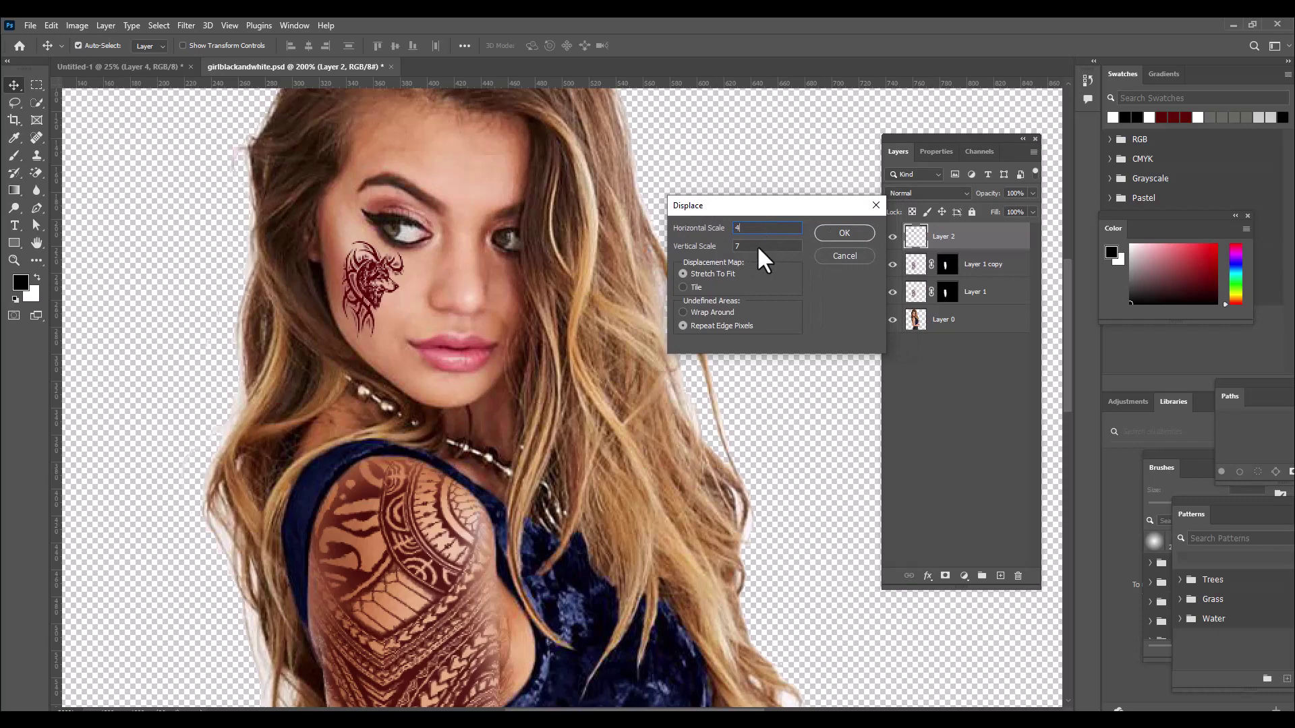
pyautogui.moveTo(789, 205); pyautogui.dragTo(799, 201)
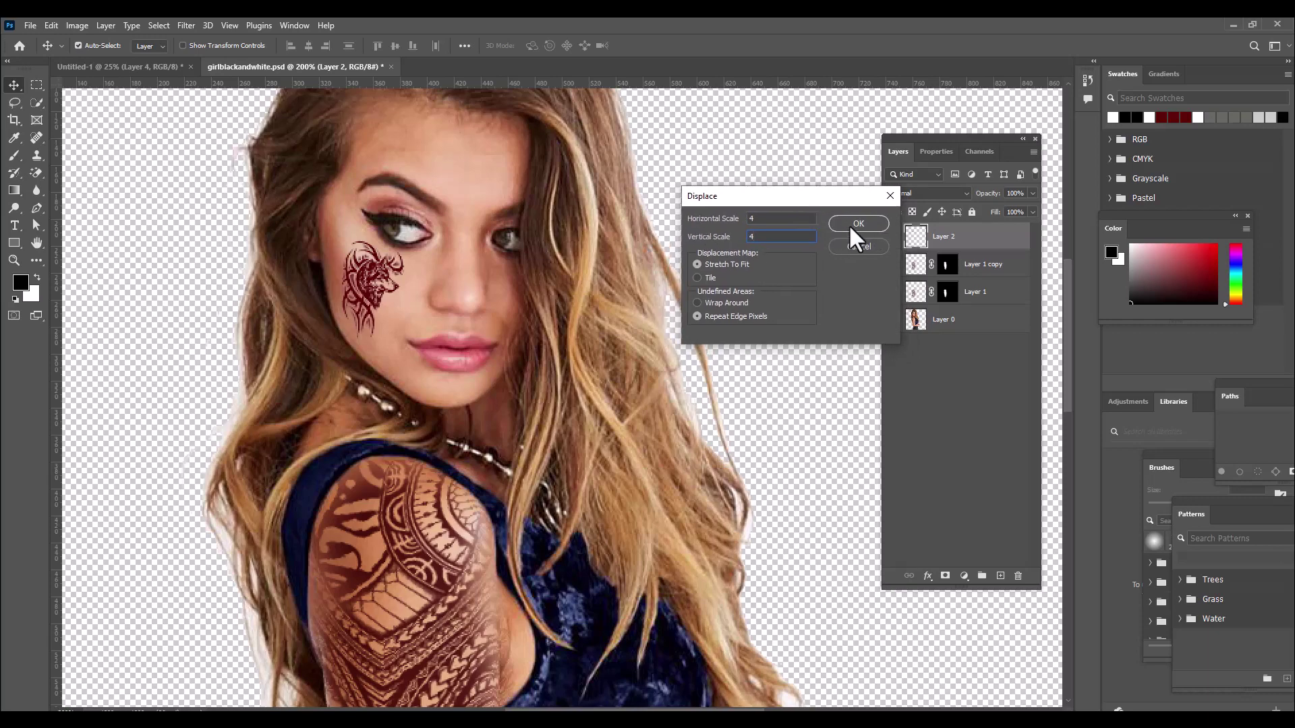
pyautogui.click(860, 227)
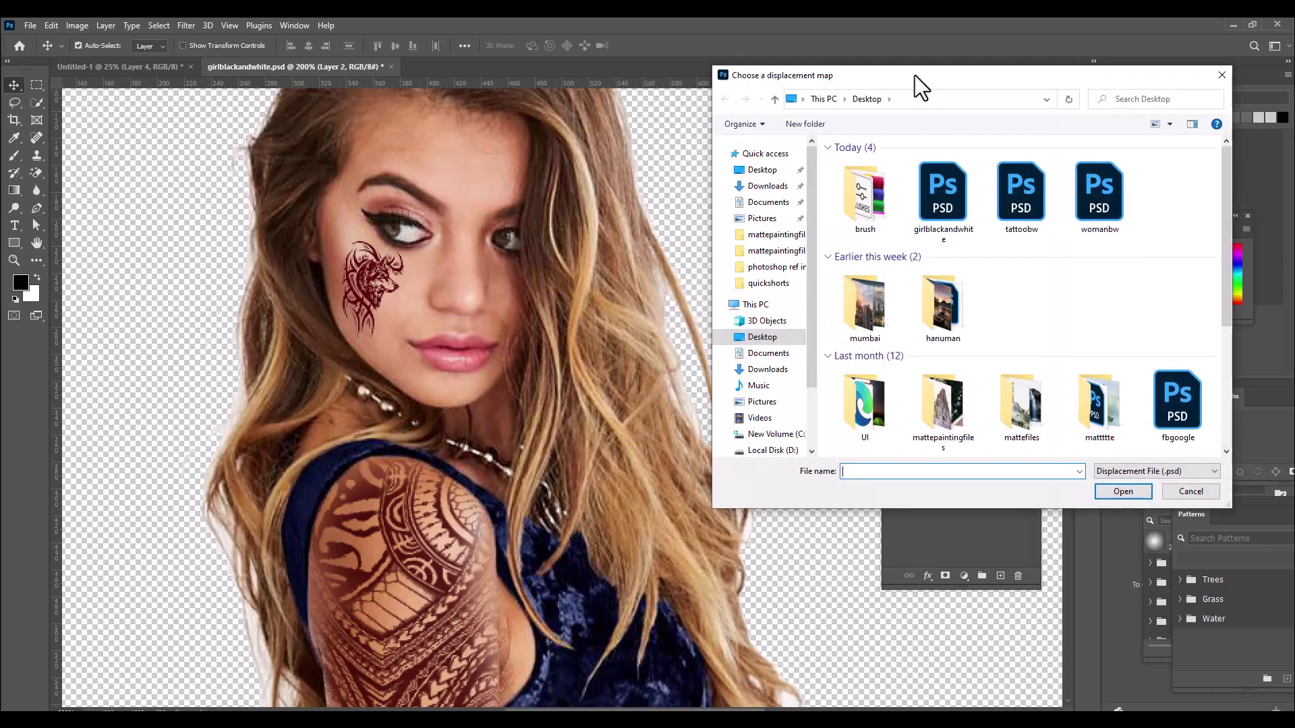
pyautogui.moveTo(915, 76)
pyautogui.mouseDown()
pyautogui.moveTo(862, 77)
pyautogui.moveTo(891, 77)
pyautogui.mouseUp()
pyautogui.click(893, 199)
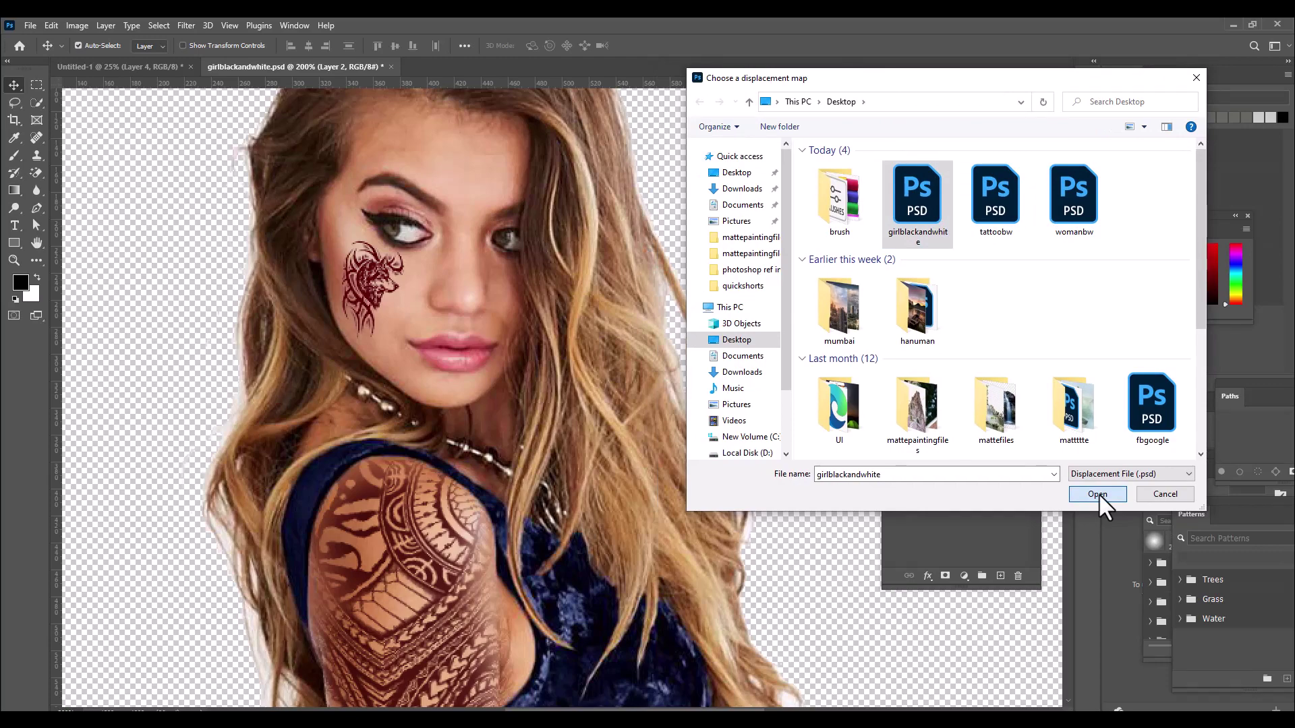
pyautogui.click(1098, 495)
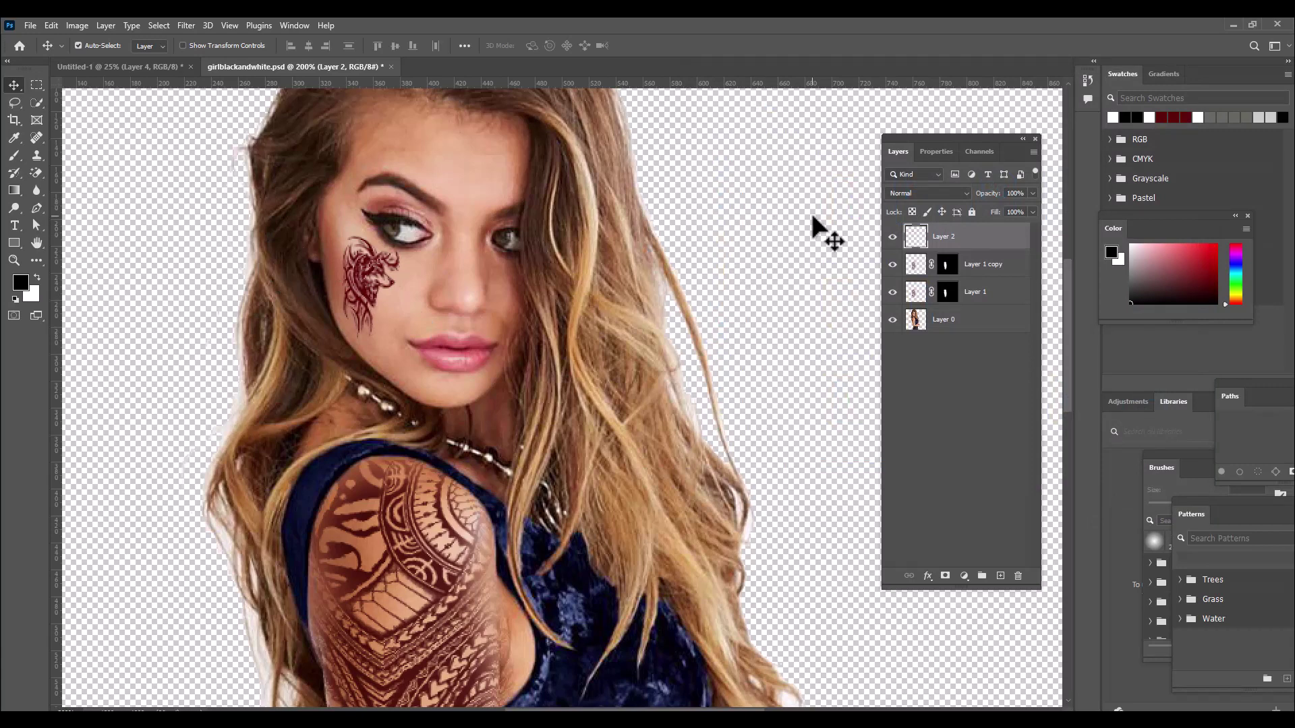
# - Set Layer 2's blend mode to Multiply at 74% opacity
pyautogui.click(929, 193)
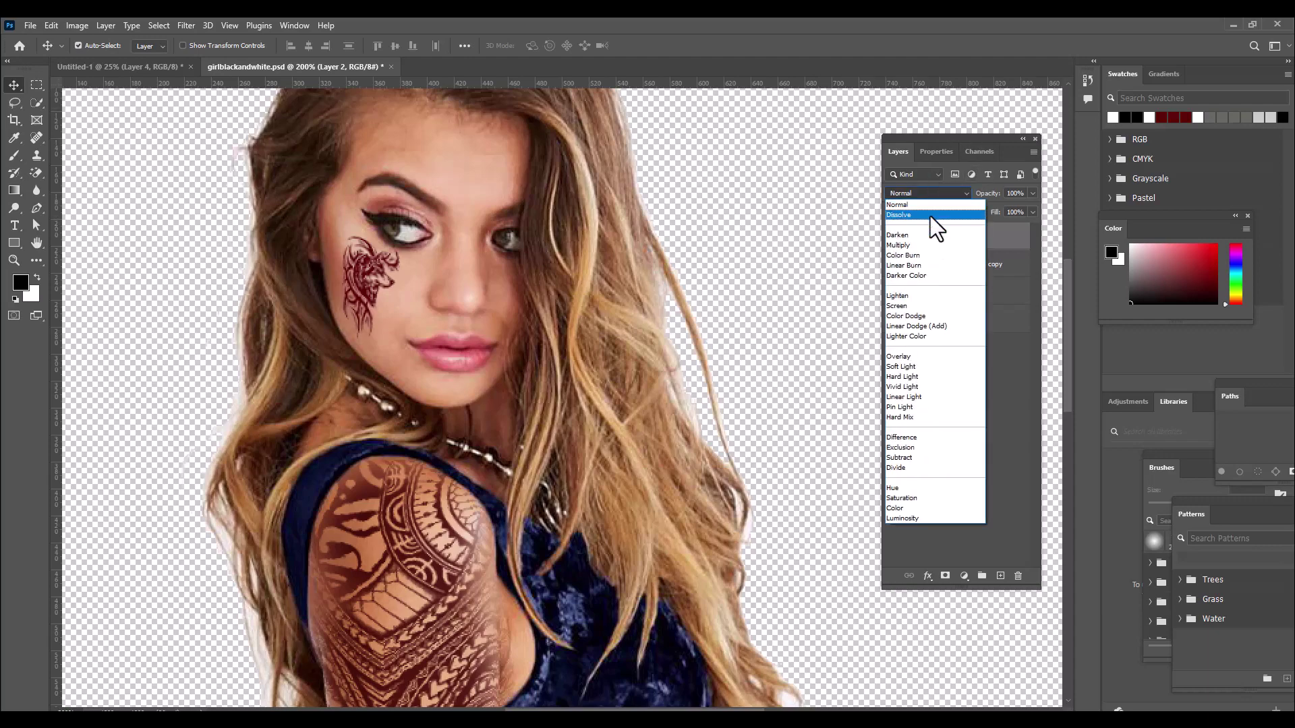
pyautogui.click(933, 245)
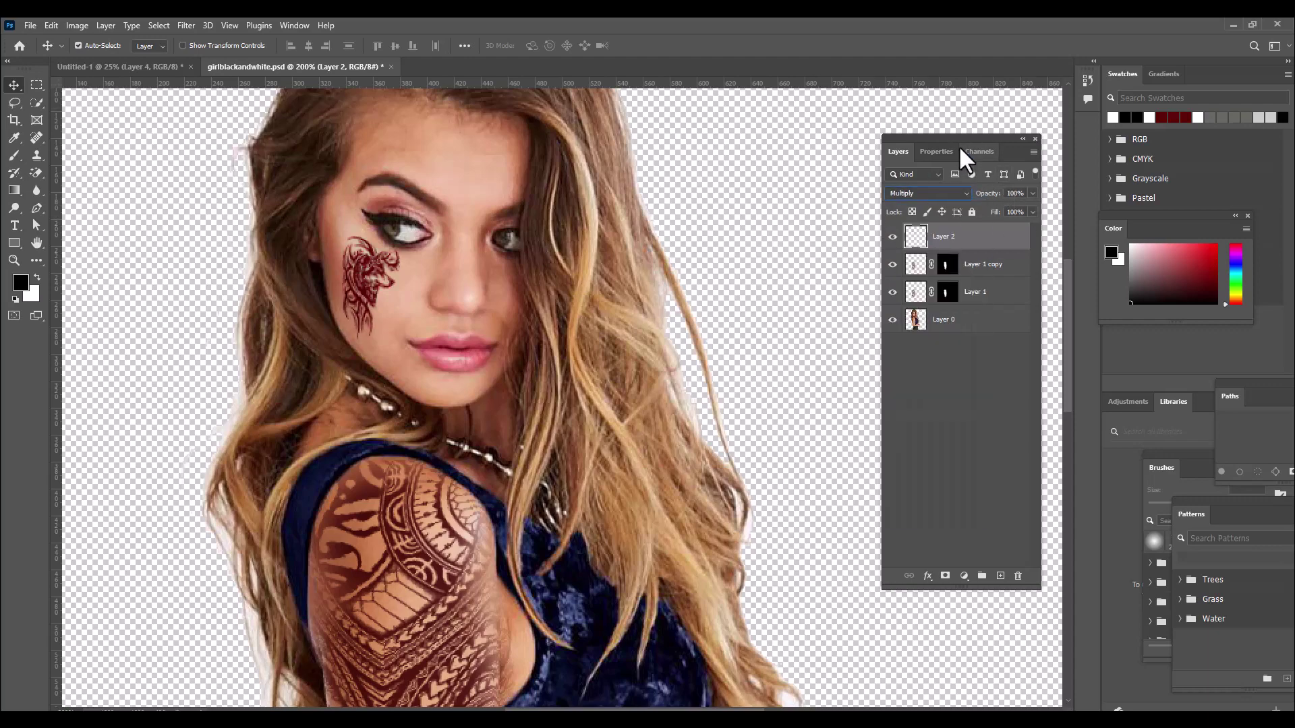
pyautogui.moveTo(952, 136); pyautogui.dragTo(944, 136)
pyautogui.click(1023, 193)
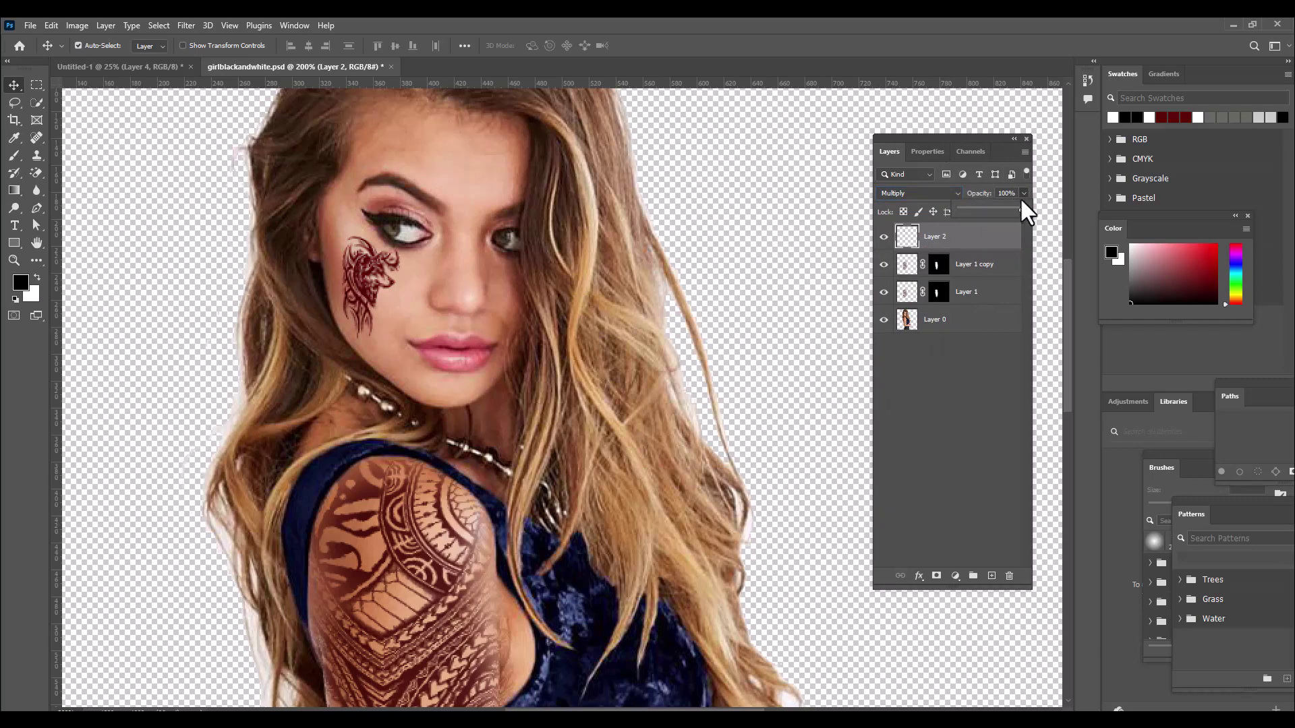
pyautogui.moveTo(1012, 208); pyautogui.dragTo(1010, 208)
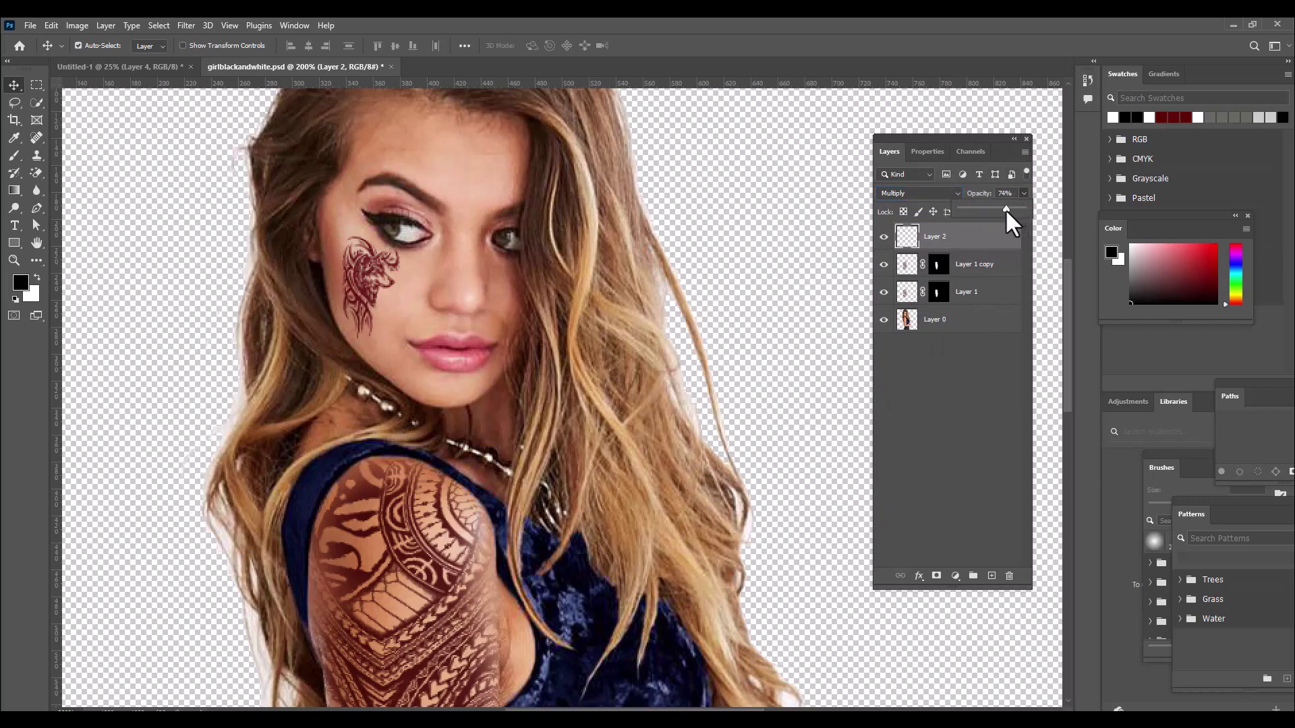
pyautogui.moveTo(951, 135); pyautogui.dragTo(975, 136)
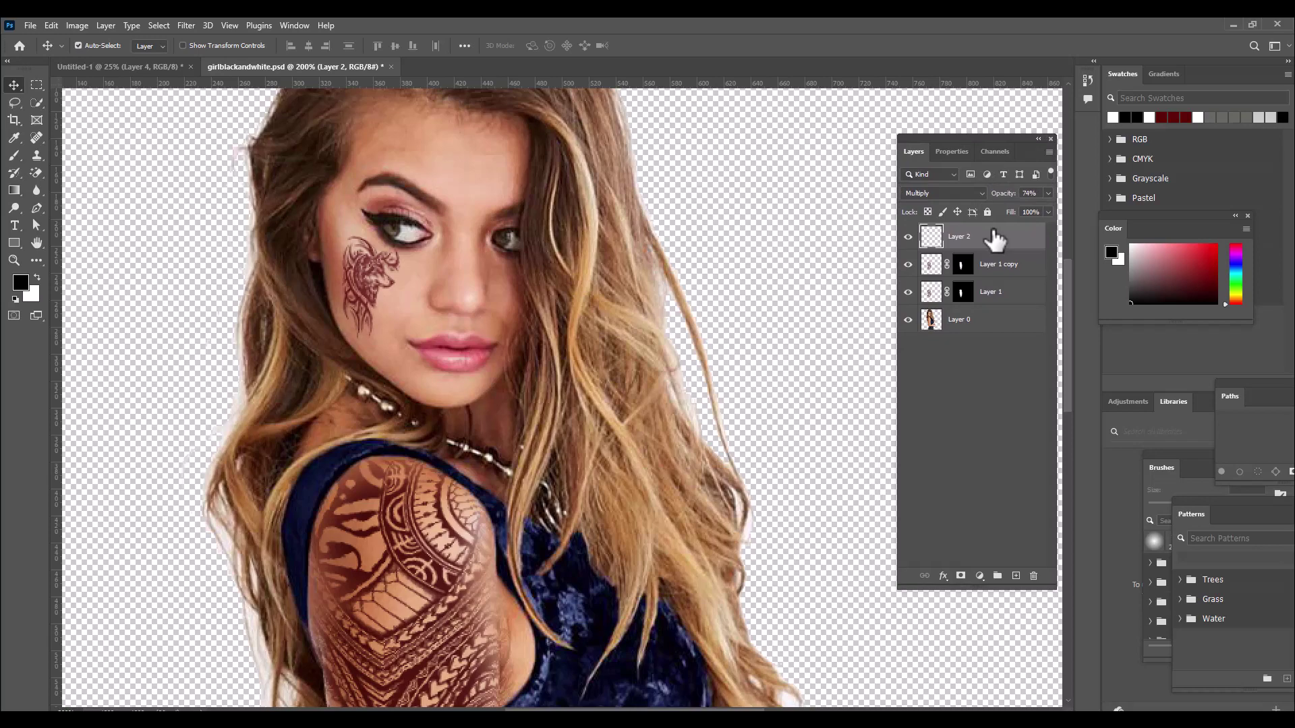
# - Duplicate Layer 2, set the copy to 32% opacity, and zoom out to the whole photo
pyautogui.hotkey('ctrl', 'j')
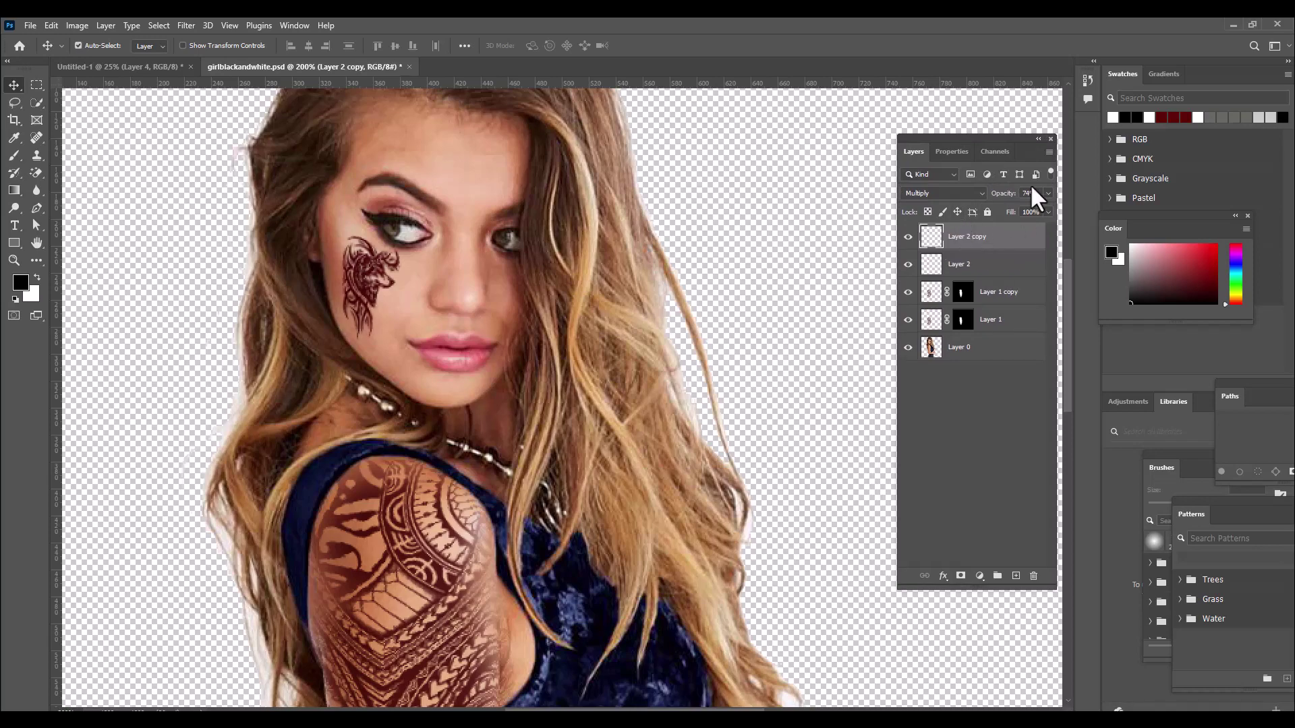
pyautogui.click(1048, 194)
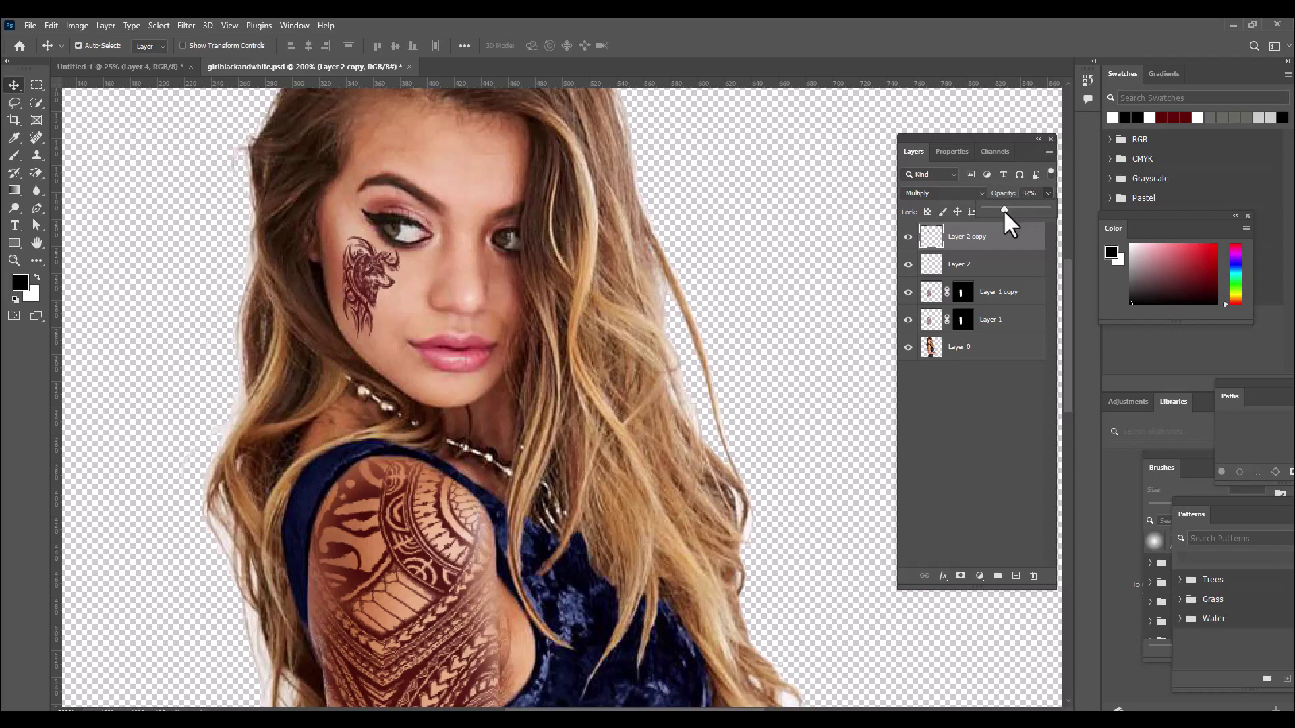
pyautogui.click(975, 138)
pyautogui.moveTo(976, 139); pyautogui.dragTo(1003, 126)
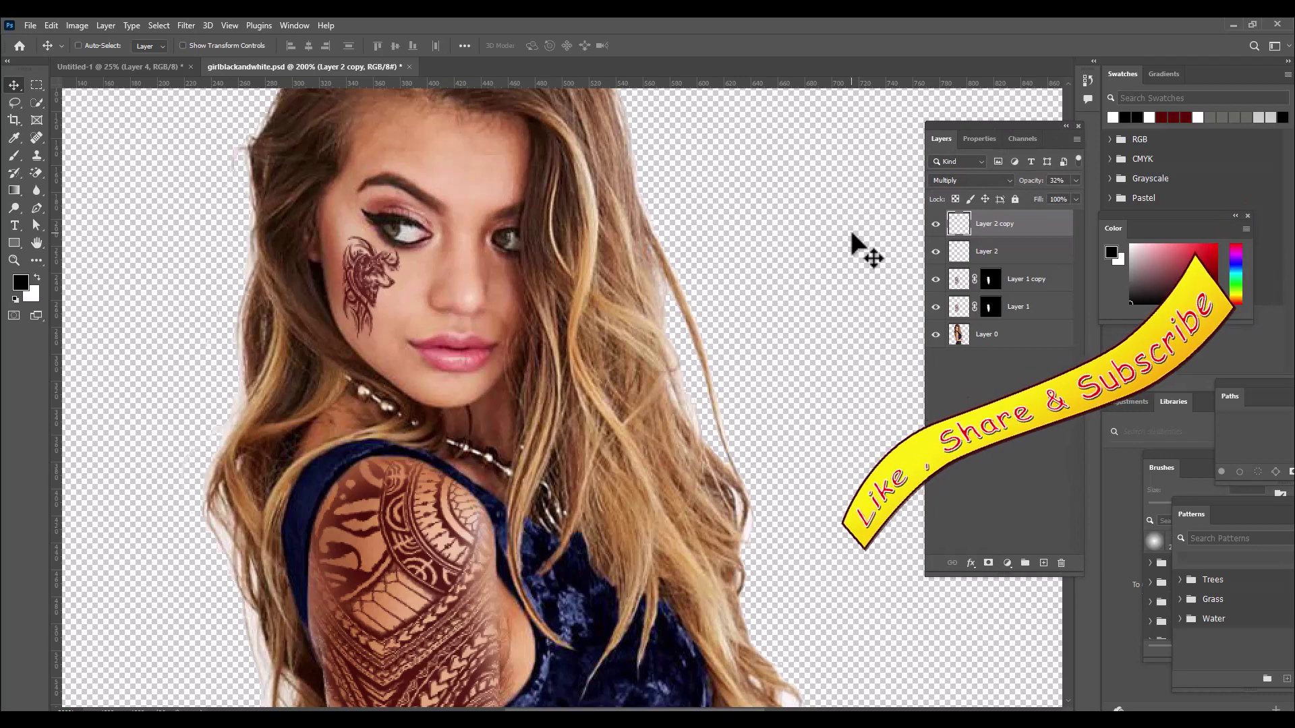
pyautogui.hotkey('ctrl', '-')
pyautogui.hotkey('ctrl', '-')
pyautogui.hotkey('ctrl', '-')
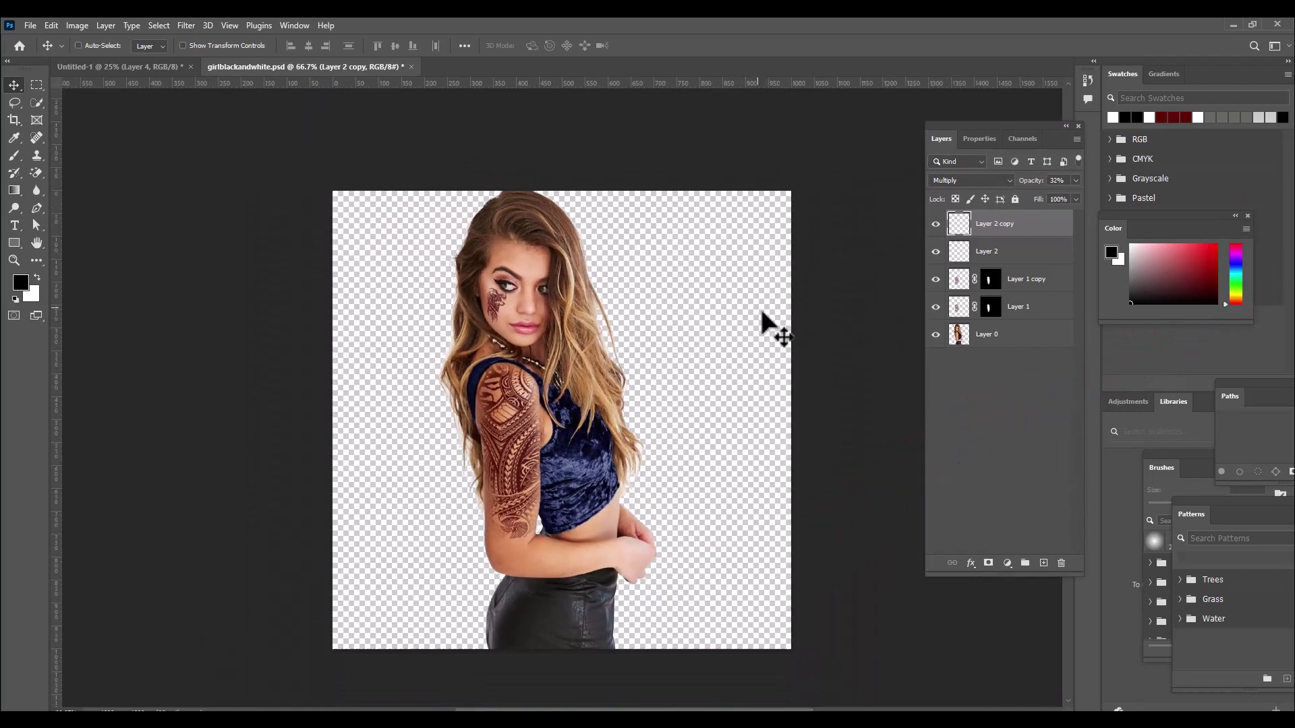